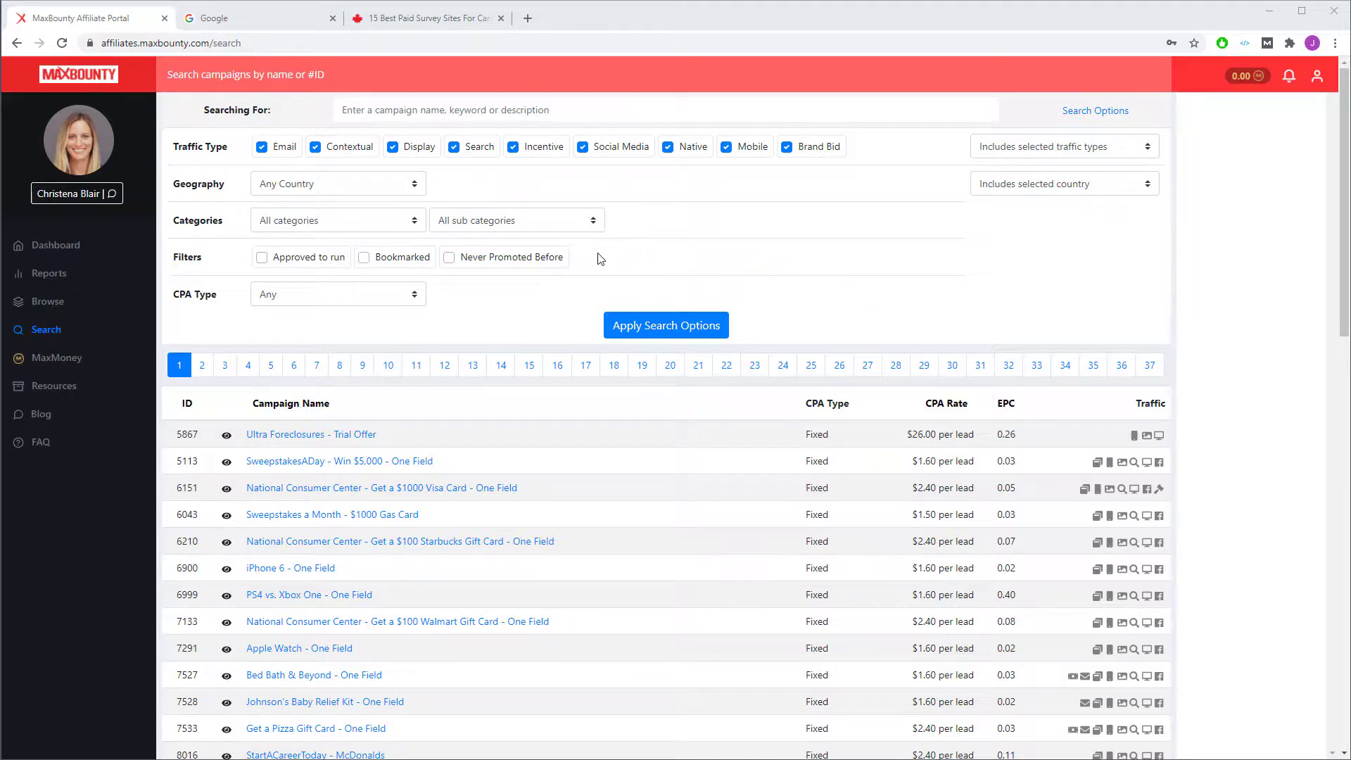
Filter the campaigns to the Surveys category, approved to run, with CPA type $ per lead, and apply the search options.
left_click(383, 223)
left_click_drag(427, 265, 424, 307)
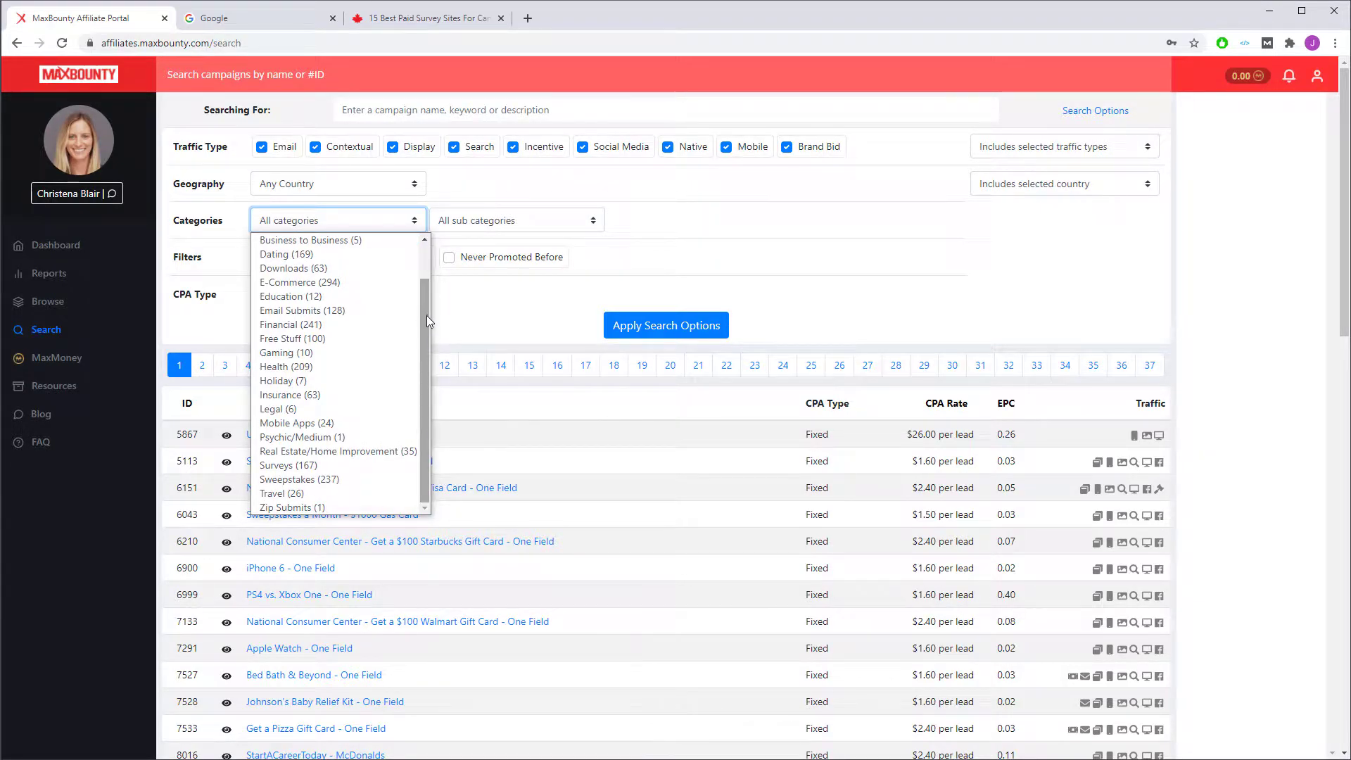
left_click(317, 465)
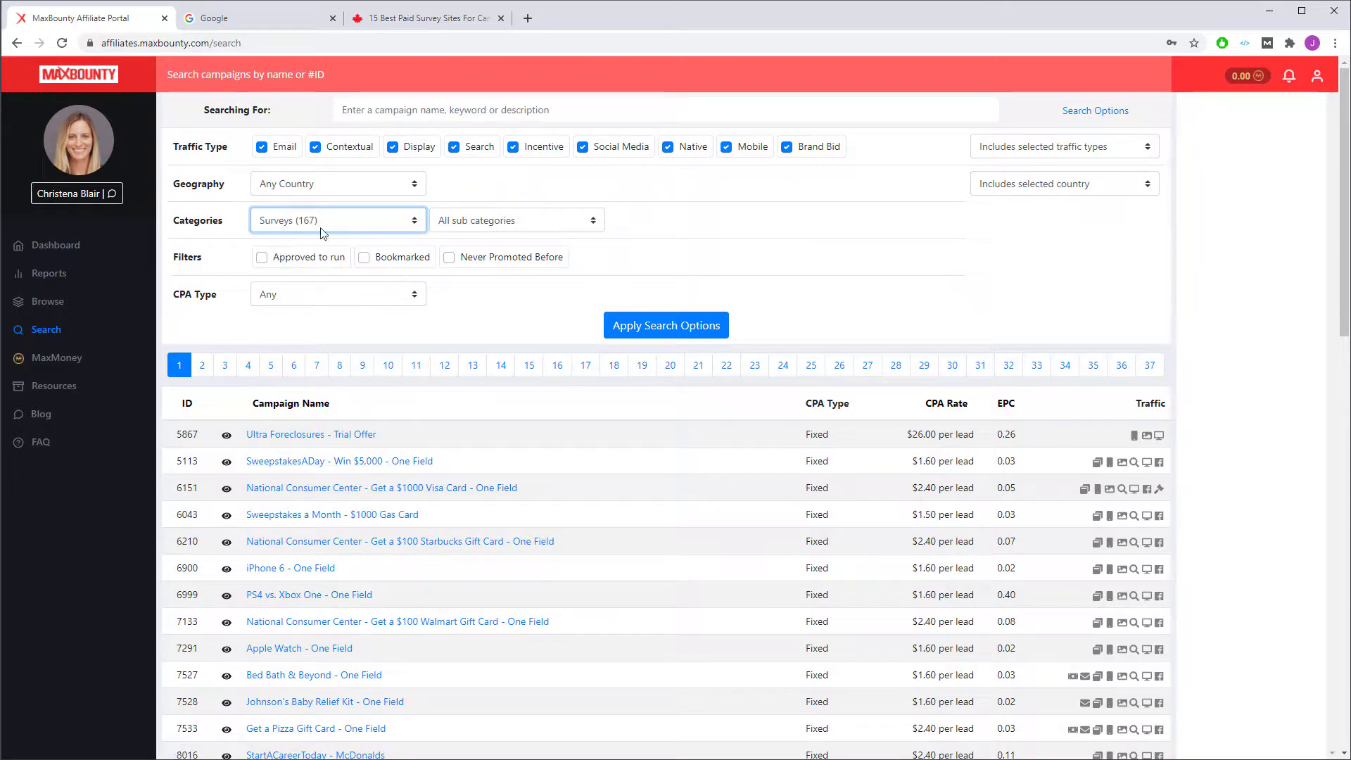
left_click(262, 258)
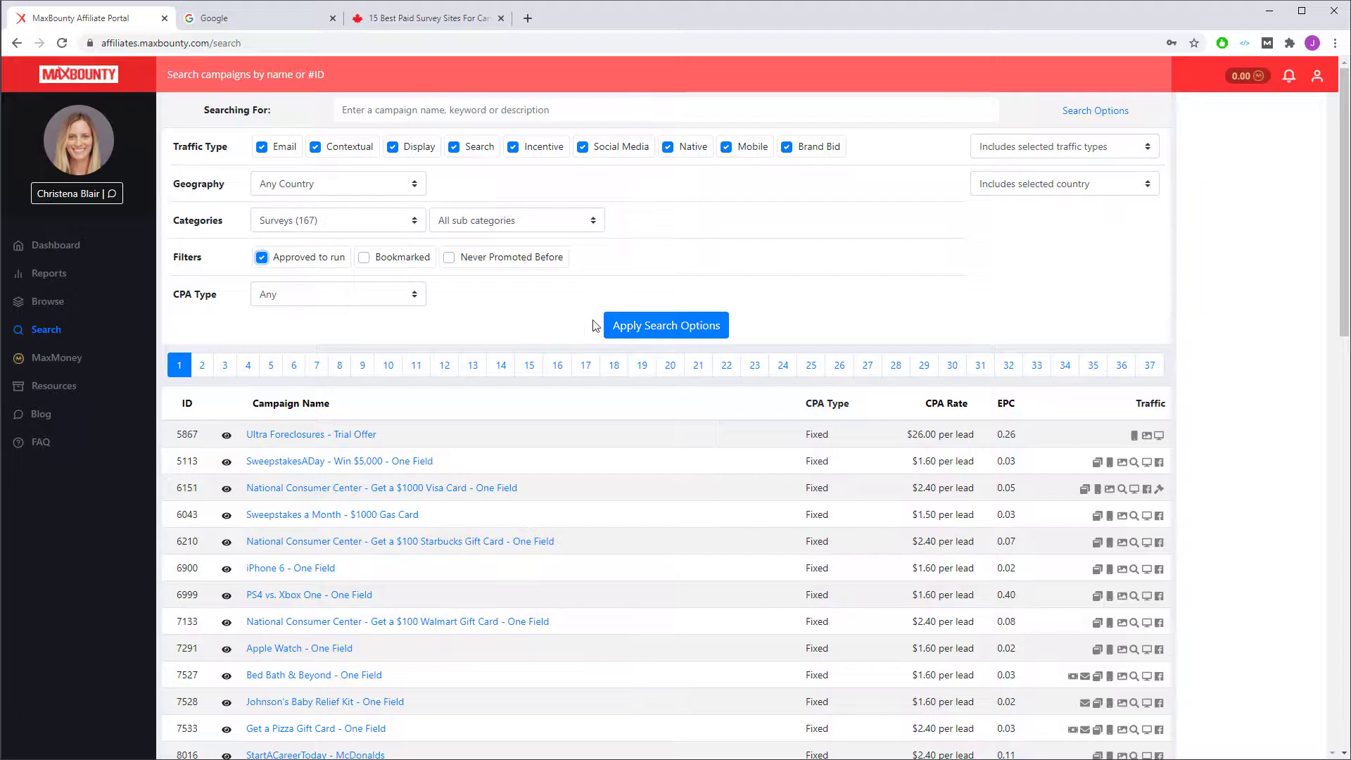
left_click(396, 301)
left_click(337, 327)
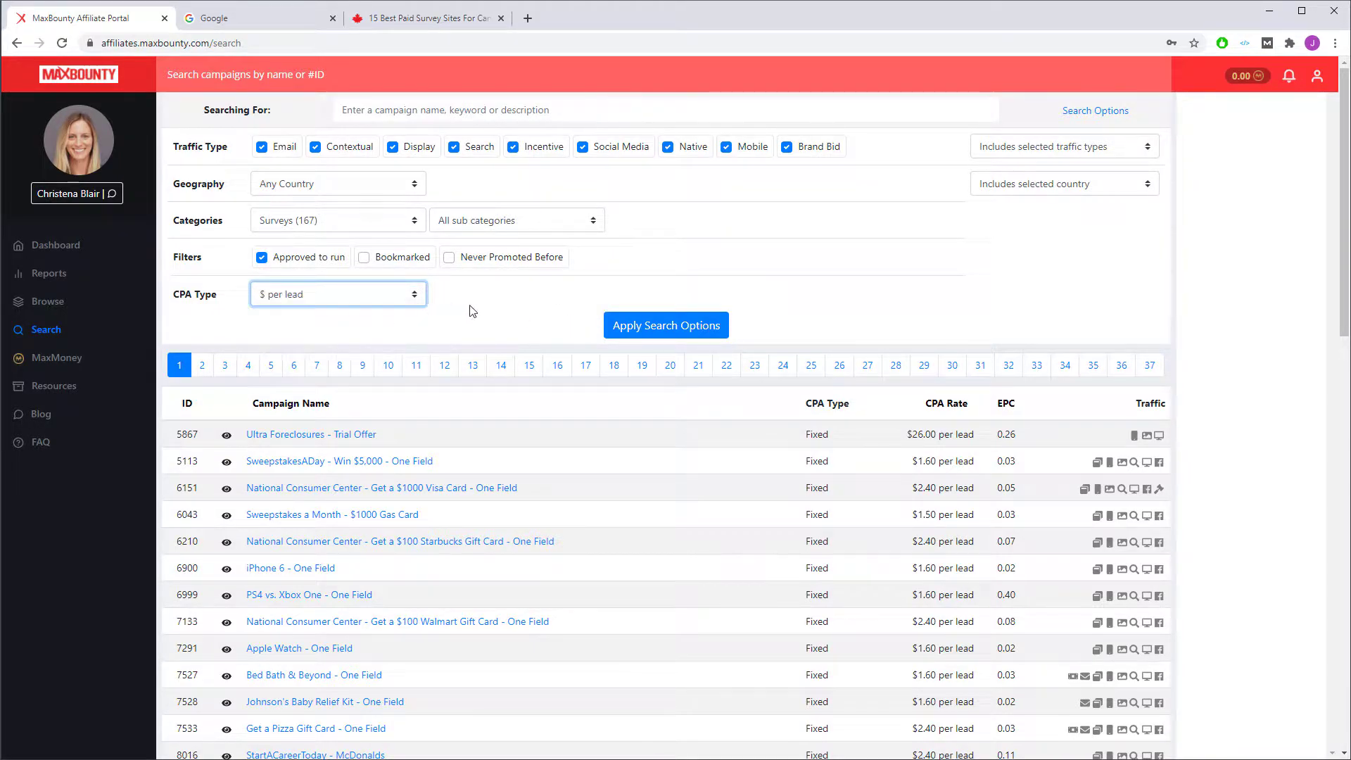
left_click(619, 328)
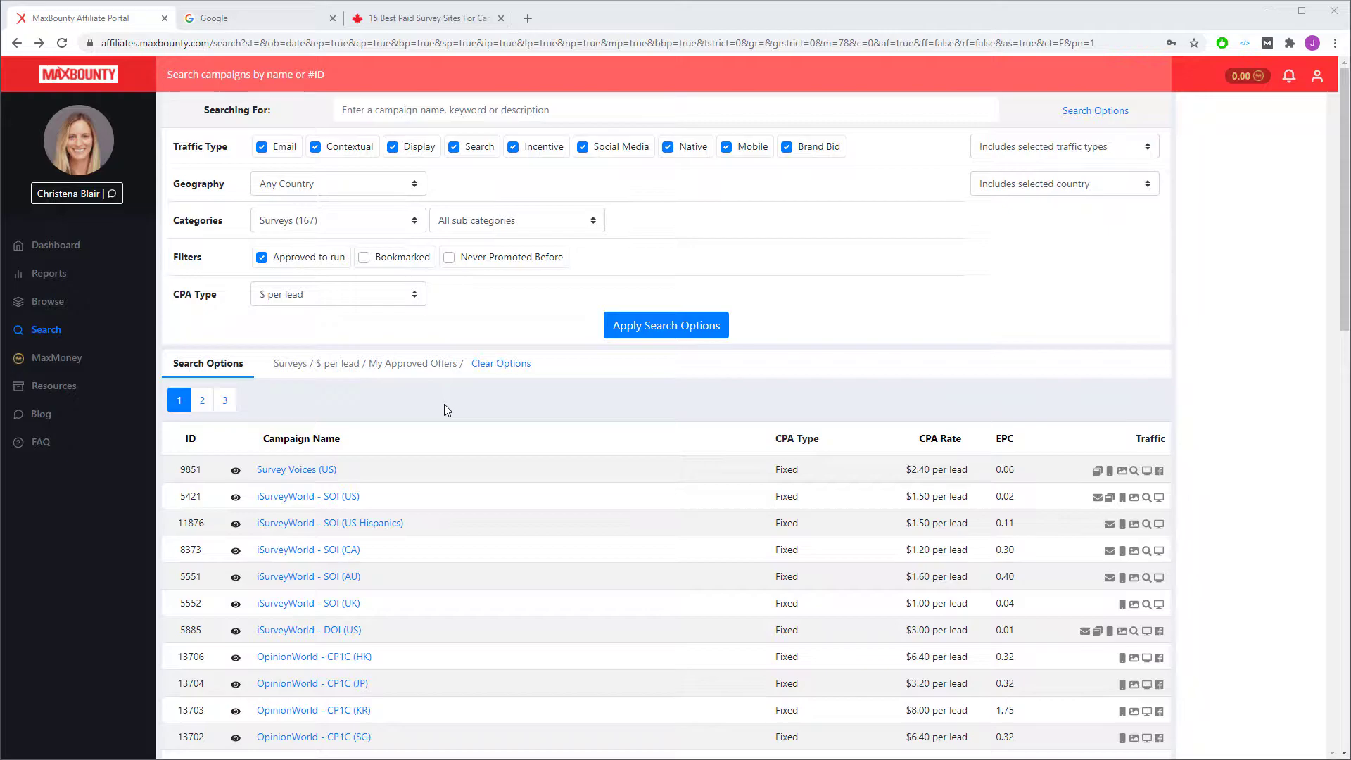
Restrict the survey campaign search to the United States and apply the search options.
scroll(447, 410, "down", 3)
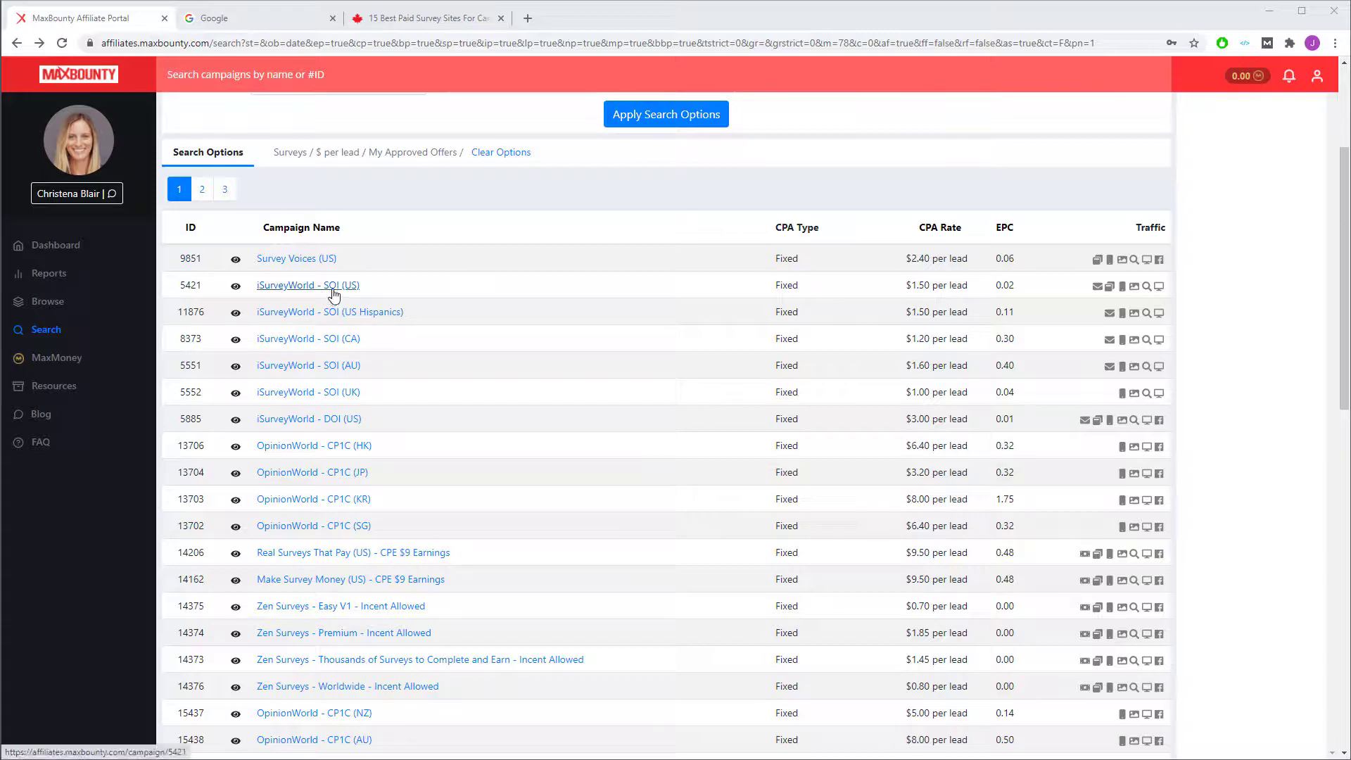
scroll(457, 362, "down", 1)
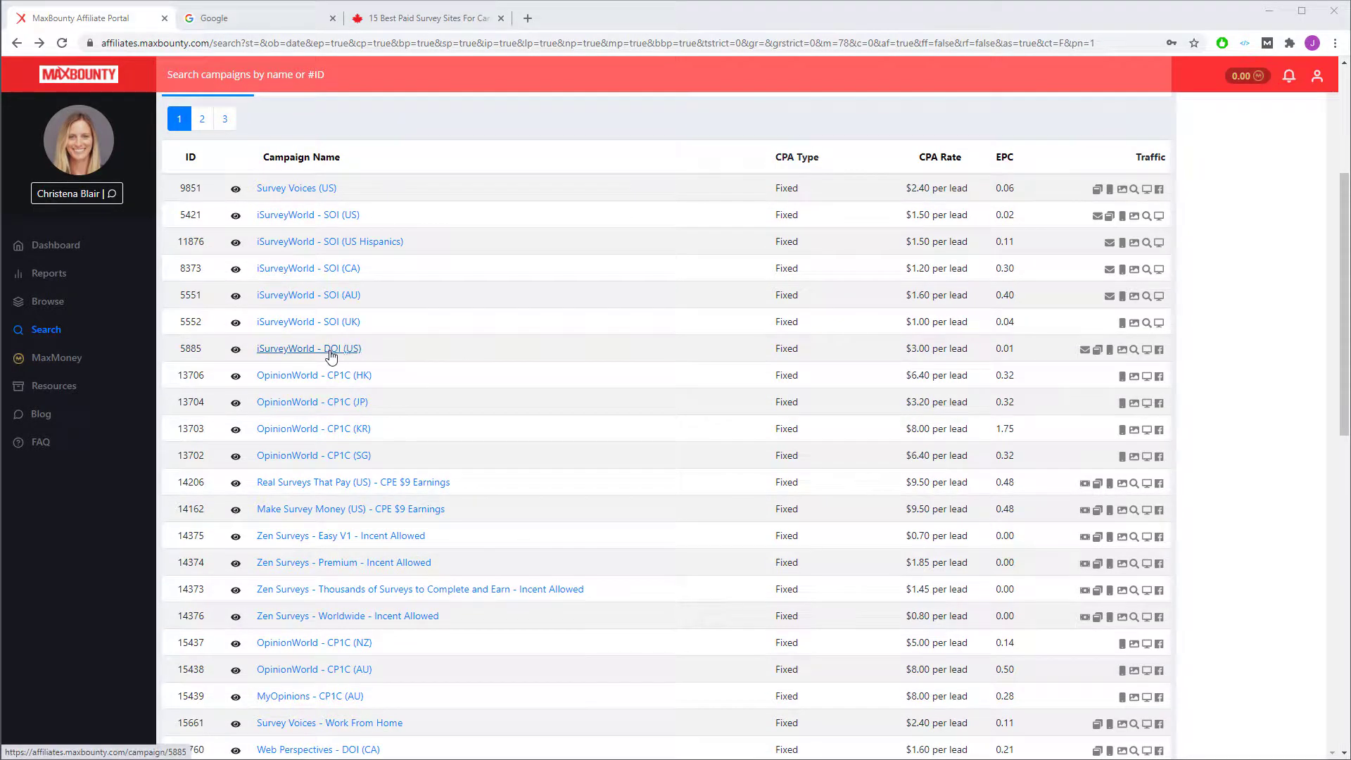
scroll(525, 401, "up", 2)
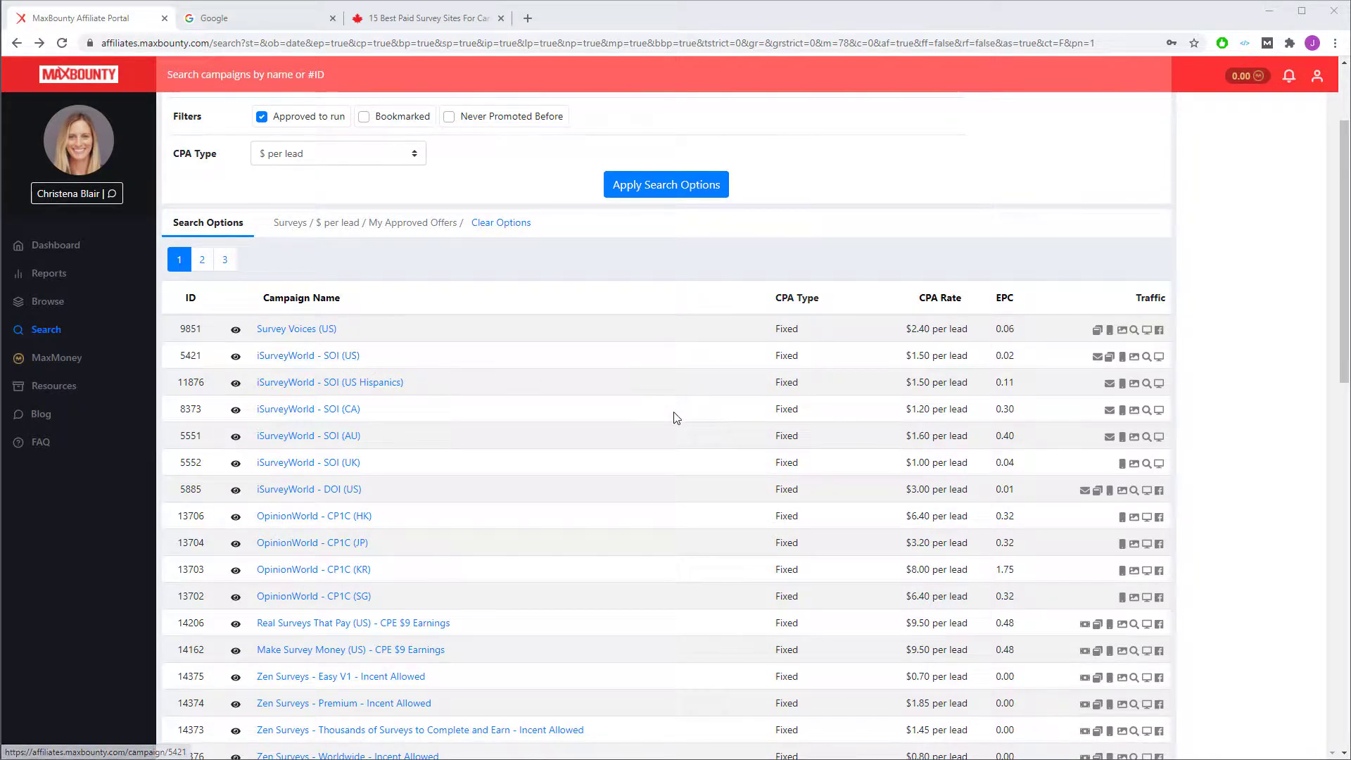
scroll(655, 415, "up", 2)
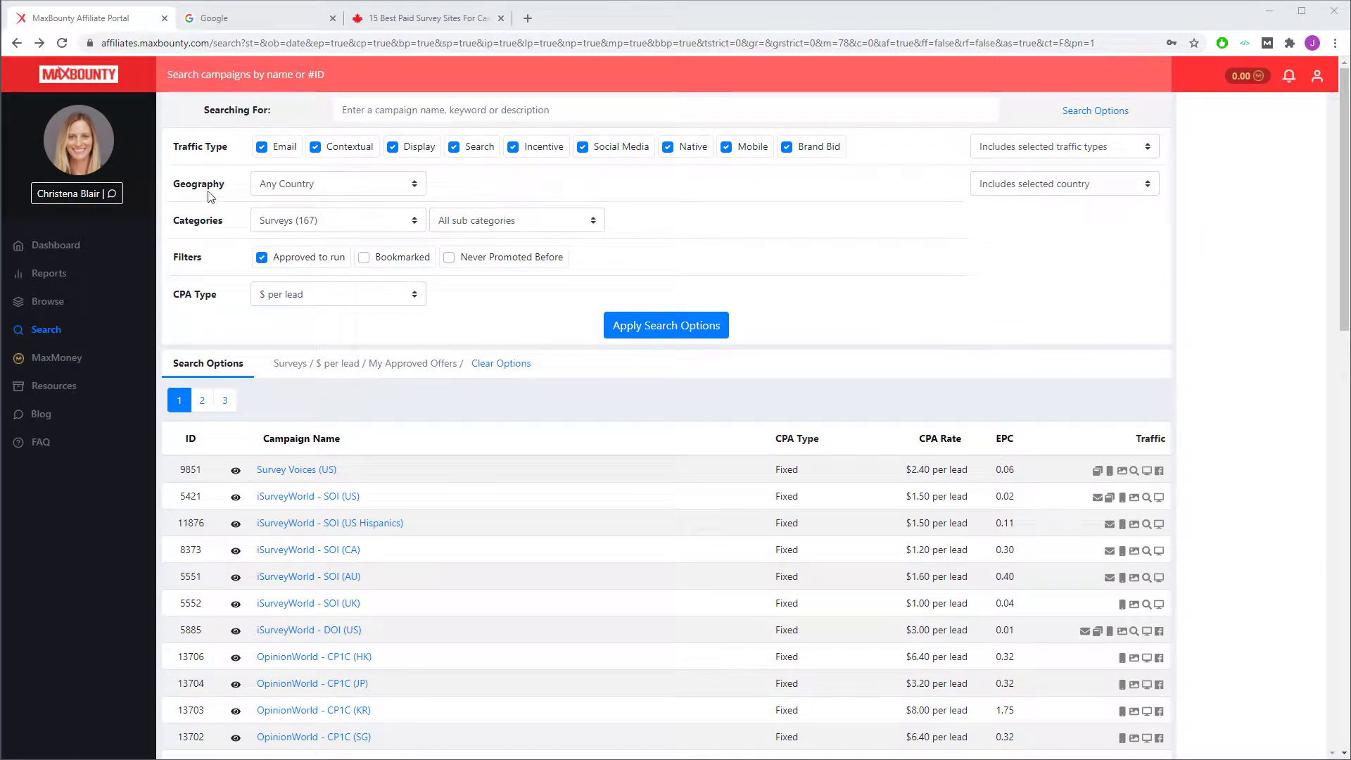
left_click(330, 186)
left_click_drag(471, 215, 479, 442)
left_click(303, 426)
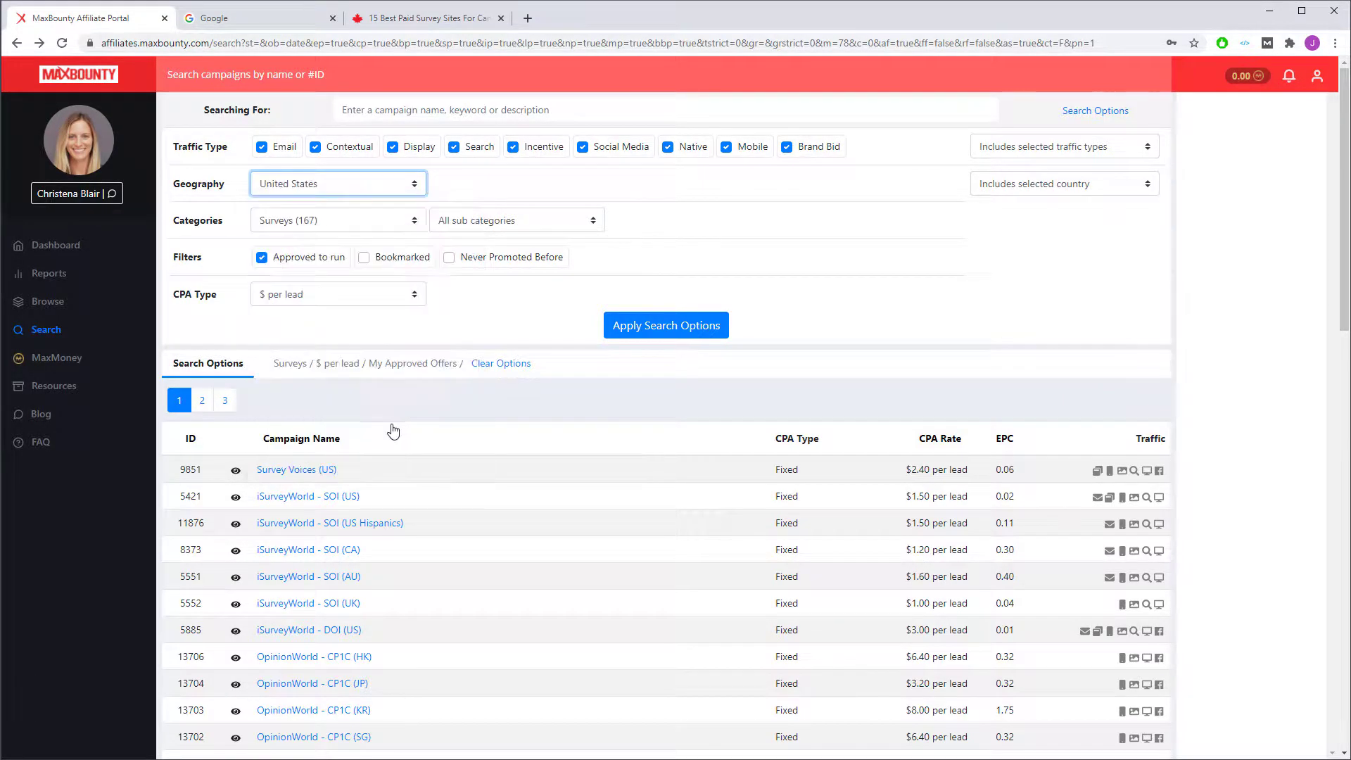
left_click(634, 330)
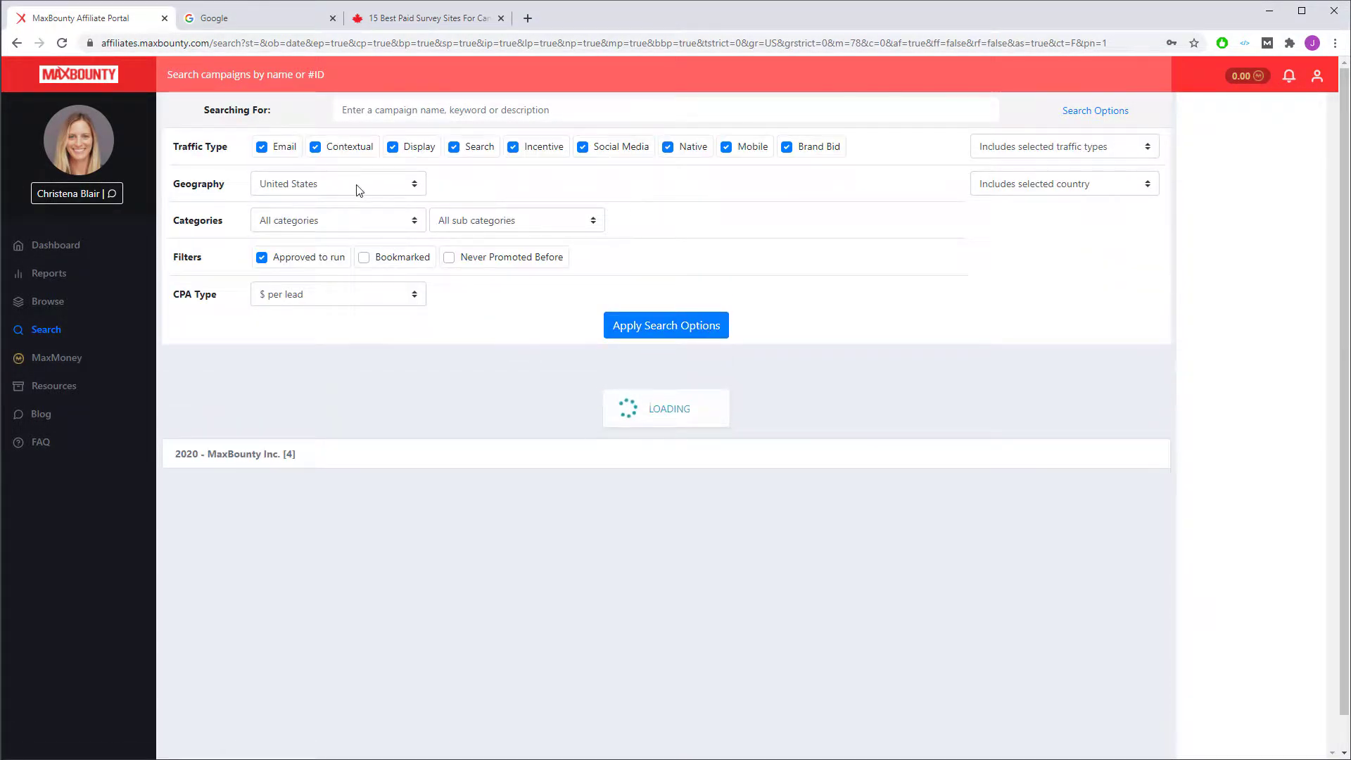
left_click(365, 221)
left_click(392, 221)
left_click(406, 222)
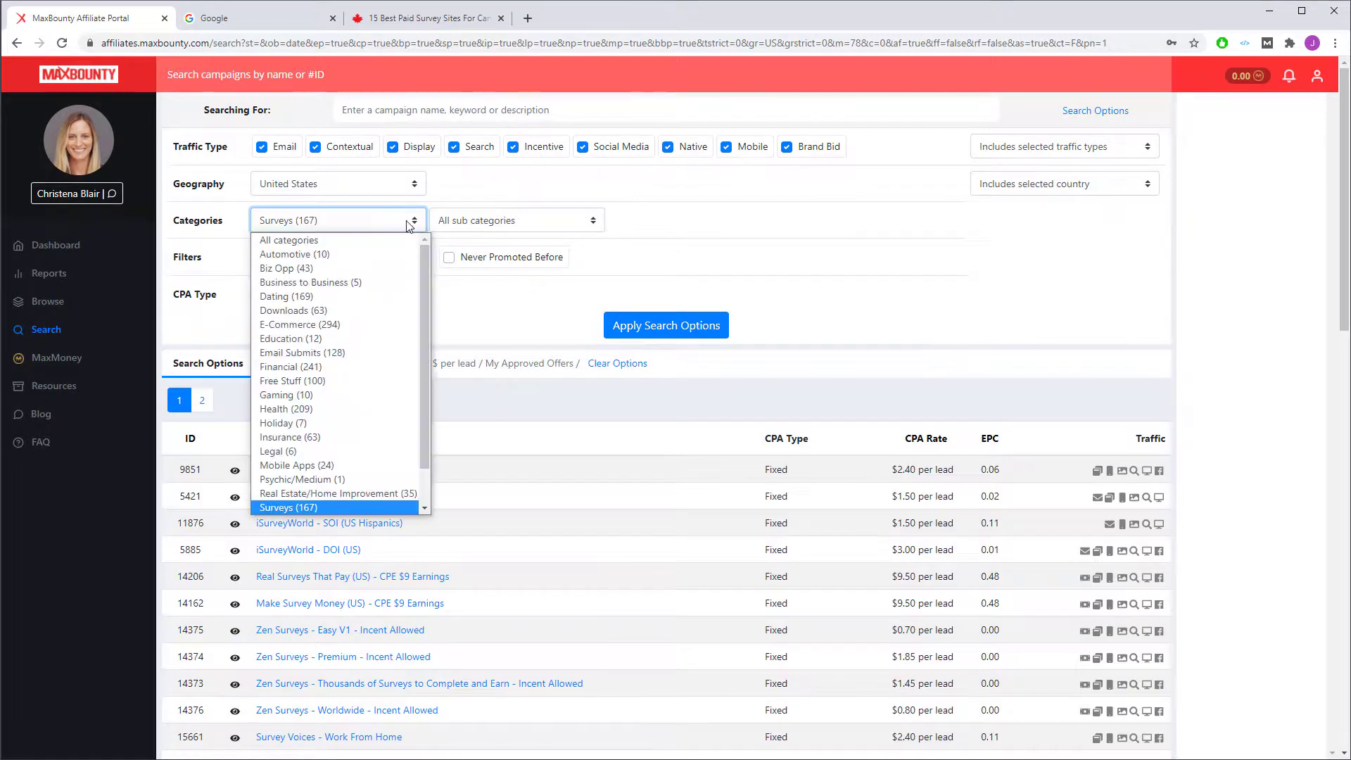
left_click_drag(423, 273, 419, 325)
left_click(374, 452)
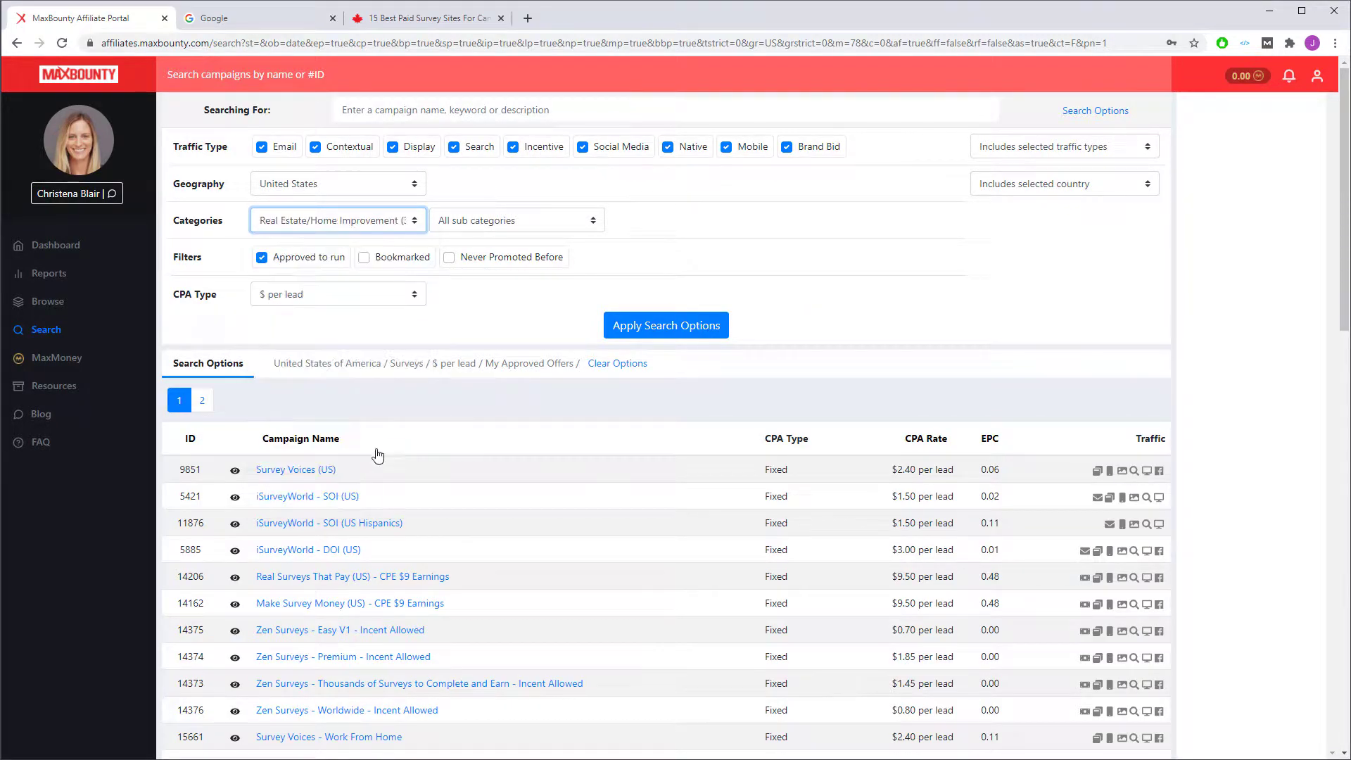
left_click(392, 224)
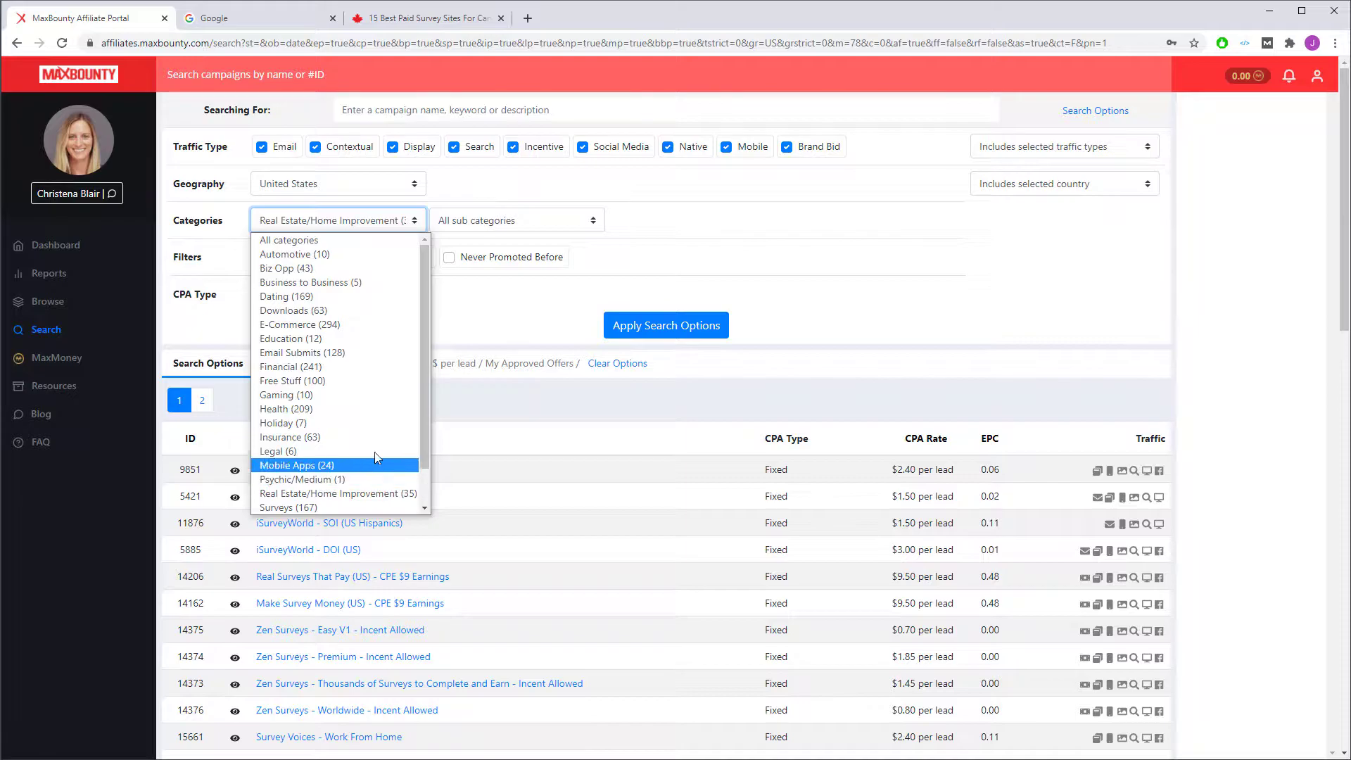
left_click(357, 506)
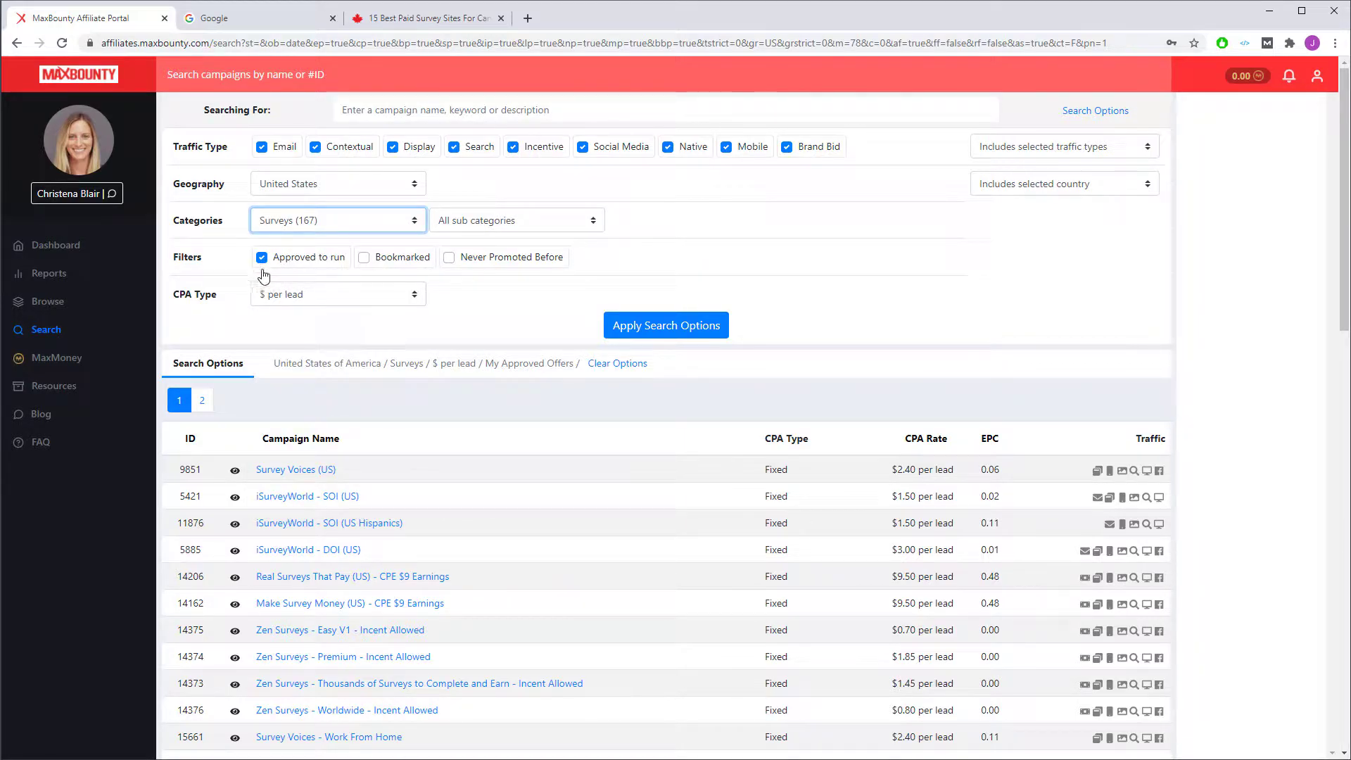
Select $ per lead as the CPA type and rerun the search for United States survey campaigns.
left_click(386, 305)
left_click(353, 329)
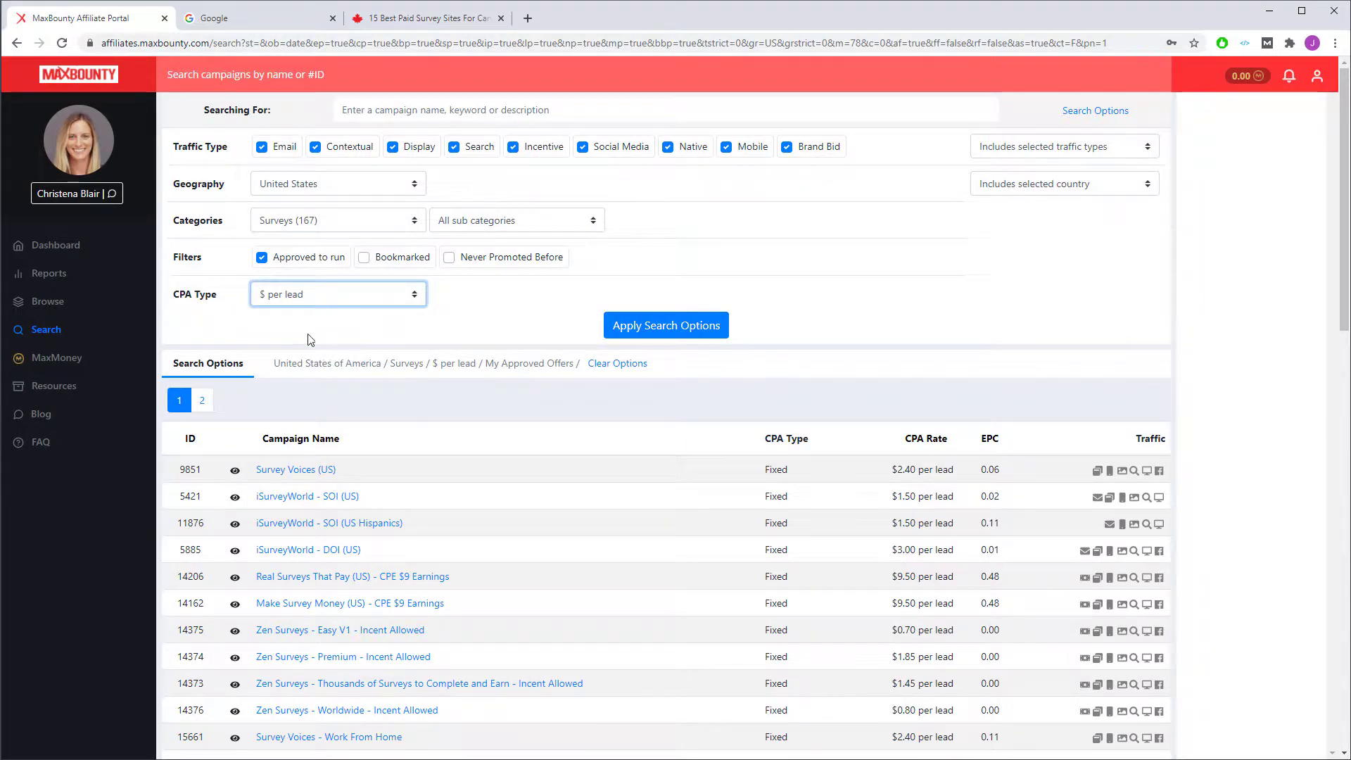
left_click(672, 336)
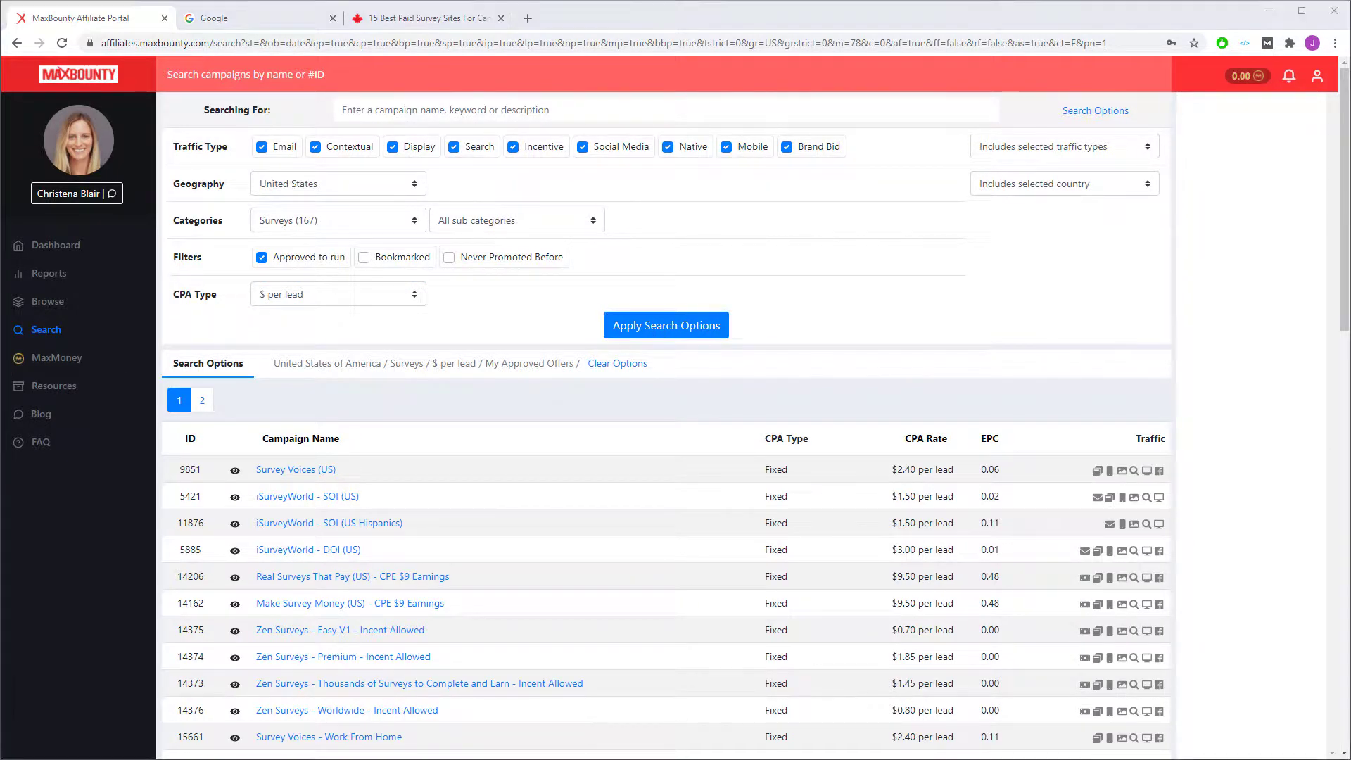
Look through the filtered survey campaigns and open the Panda Research - SOI (US) campaign.
scroll(373, 426, "down", 5)
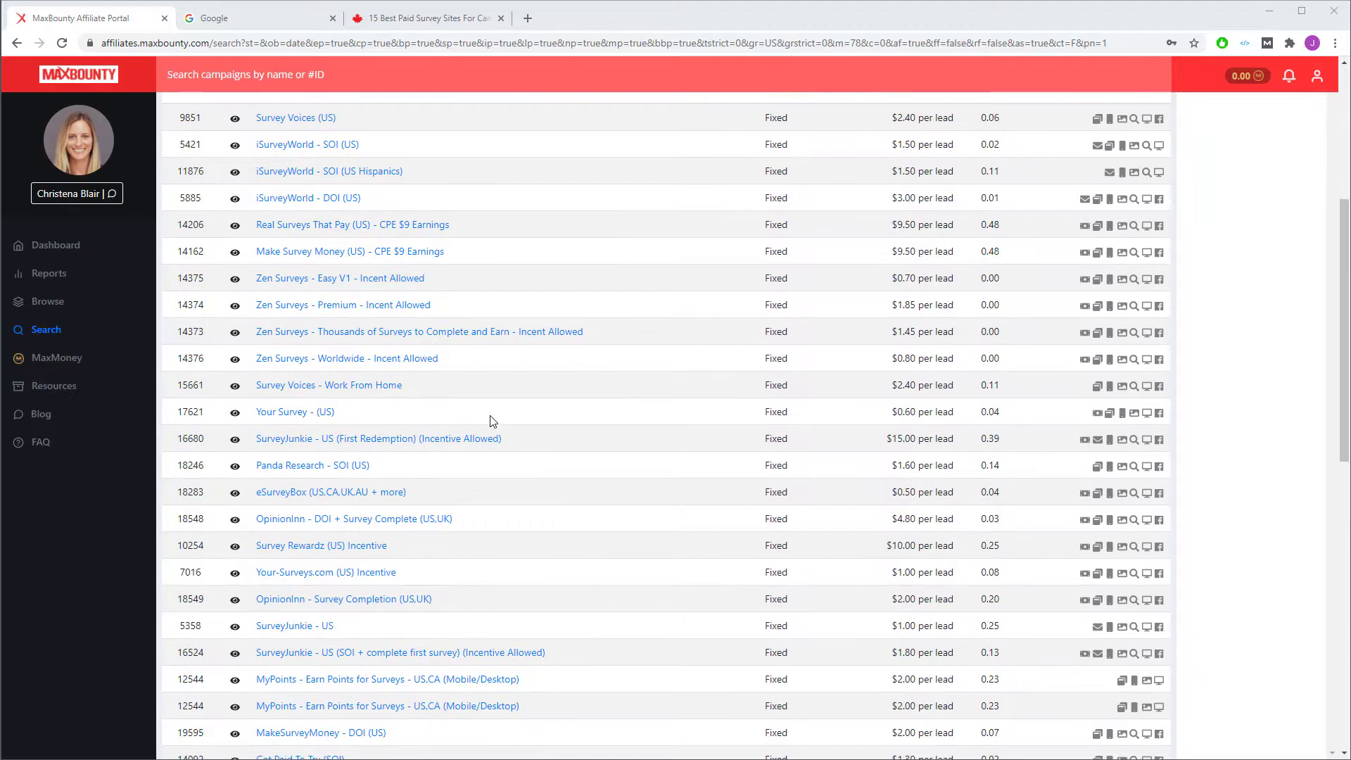
scroll(484, 423, "up", 2)
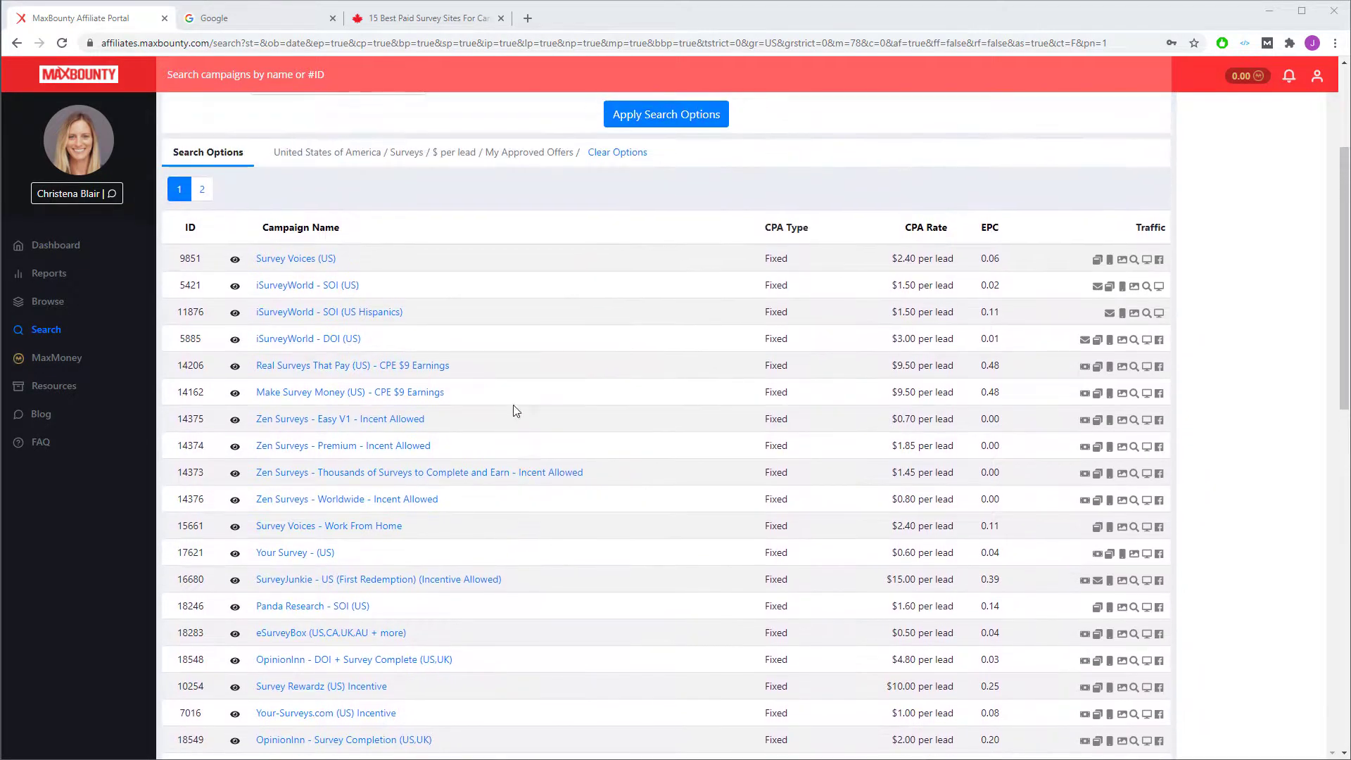
scroll(320, 351, "down", 4)
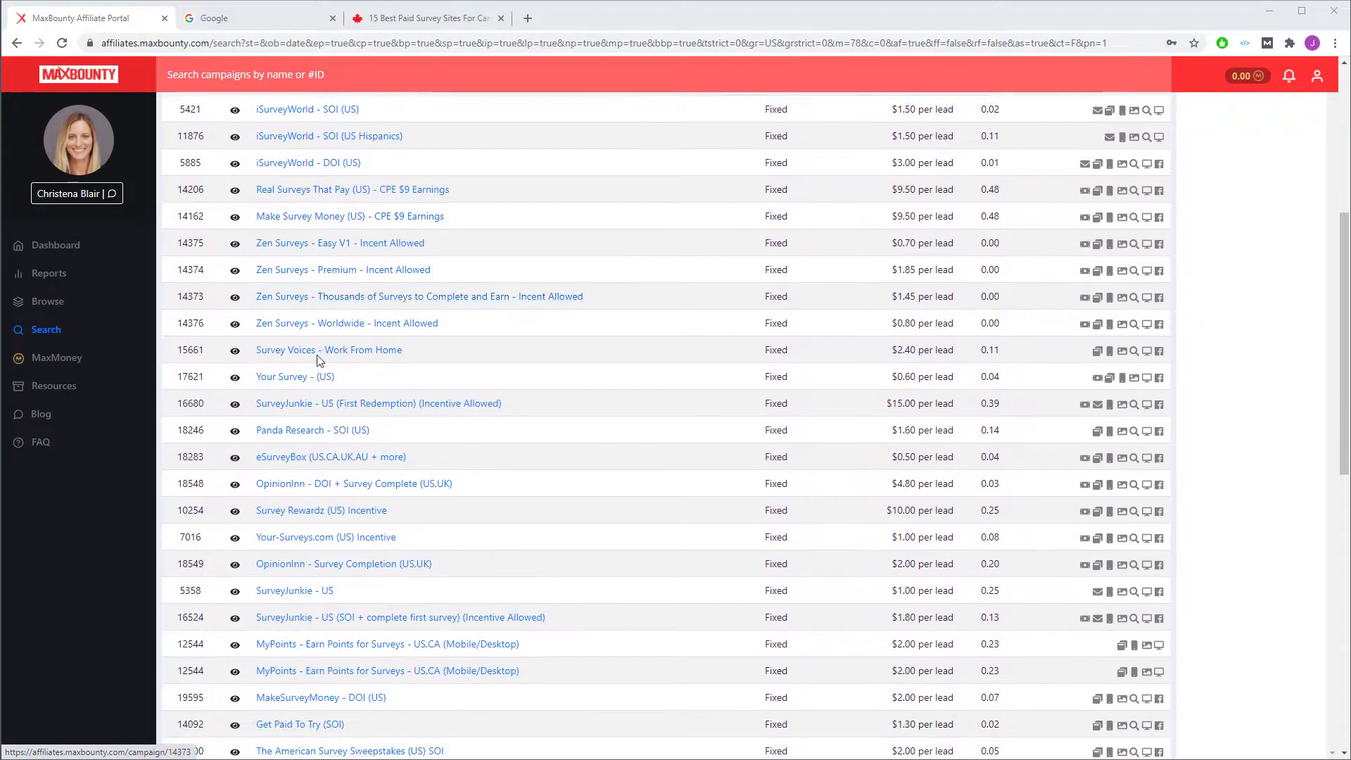
scroll(338, 458, "up", 2)
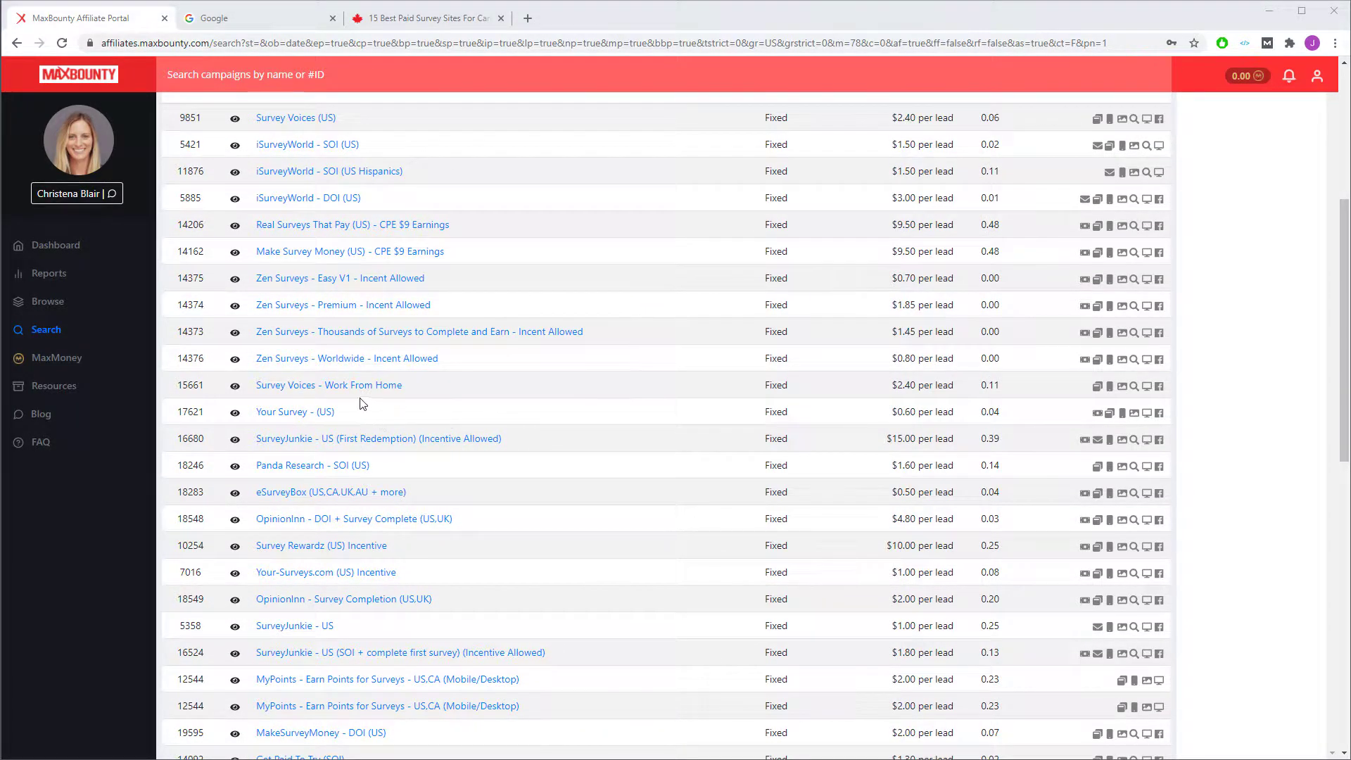
scroll(352, 400, "up", 2)
scroll(343, 401, "down", 2)
scroll(343, 401, "down", 1)
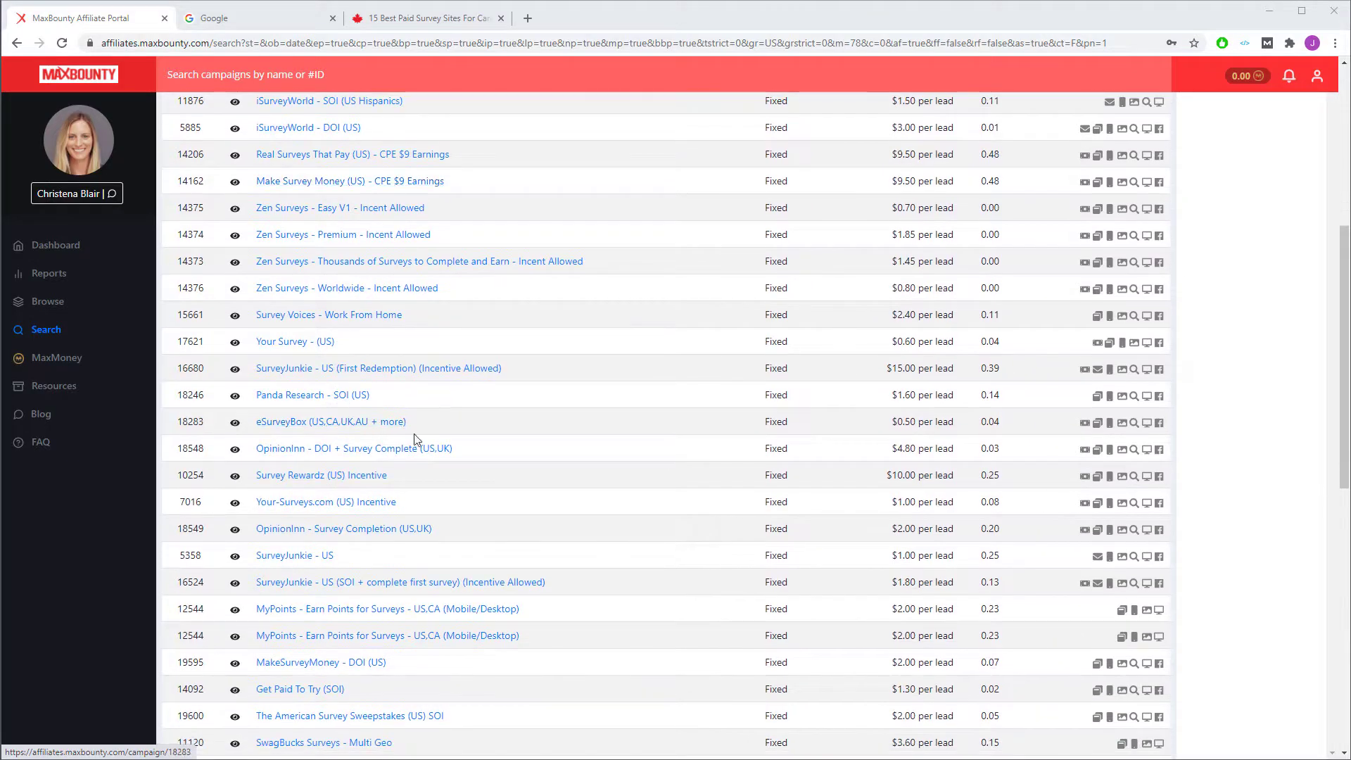
left_click(285, 397)
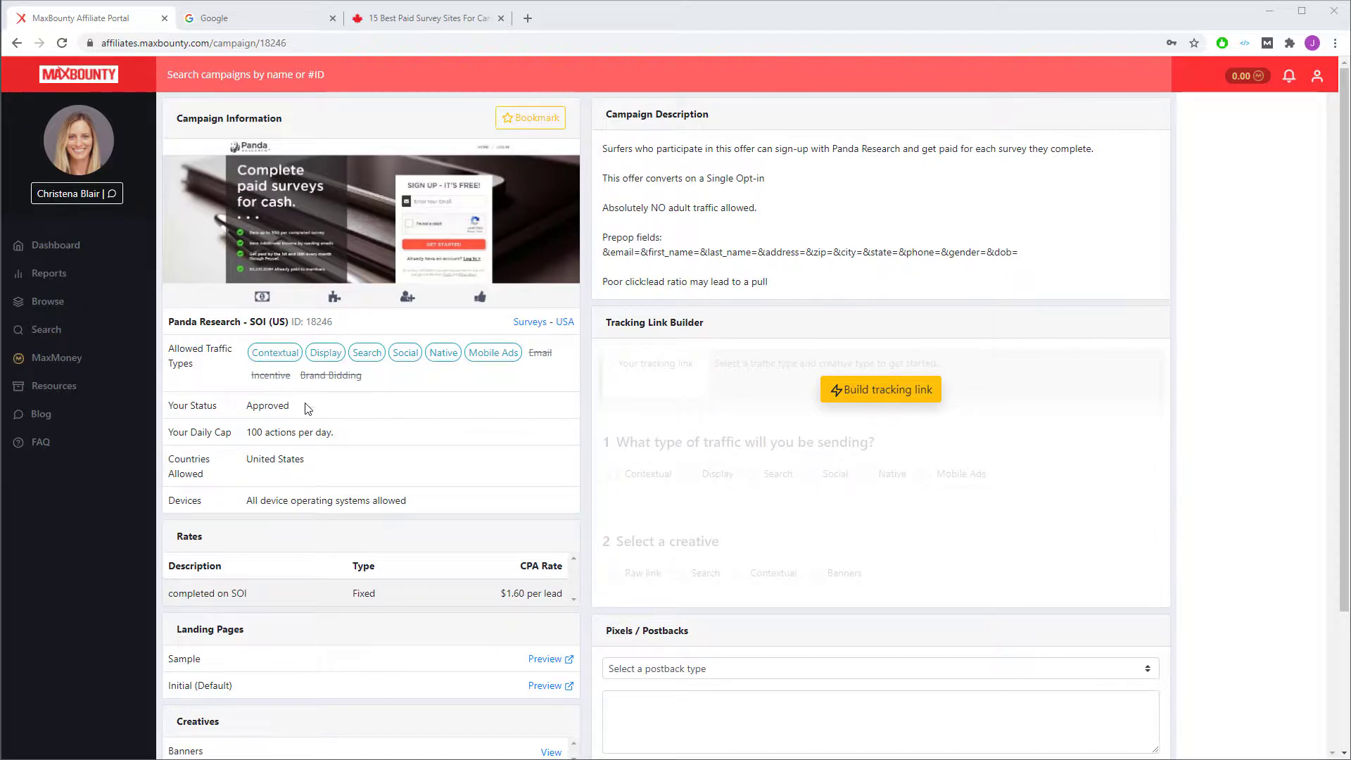
Review the campaign's allowed traffic types, approval status, daily cap, countries, devices and CPA rate.
mouse_move(279, 357)
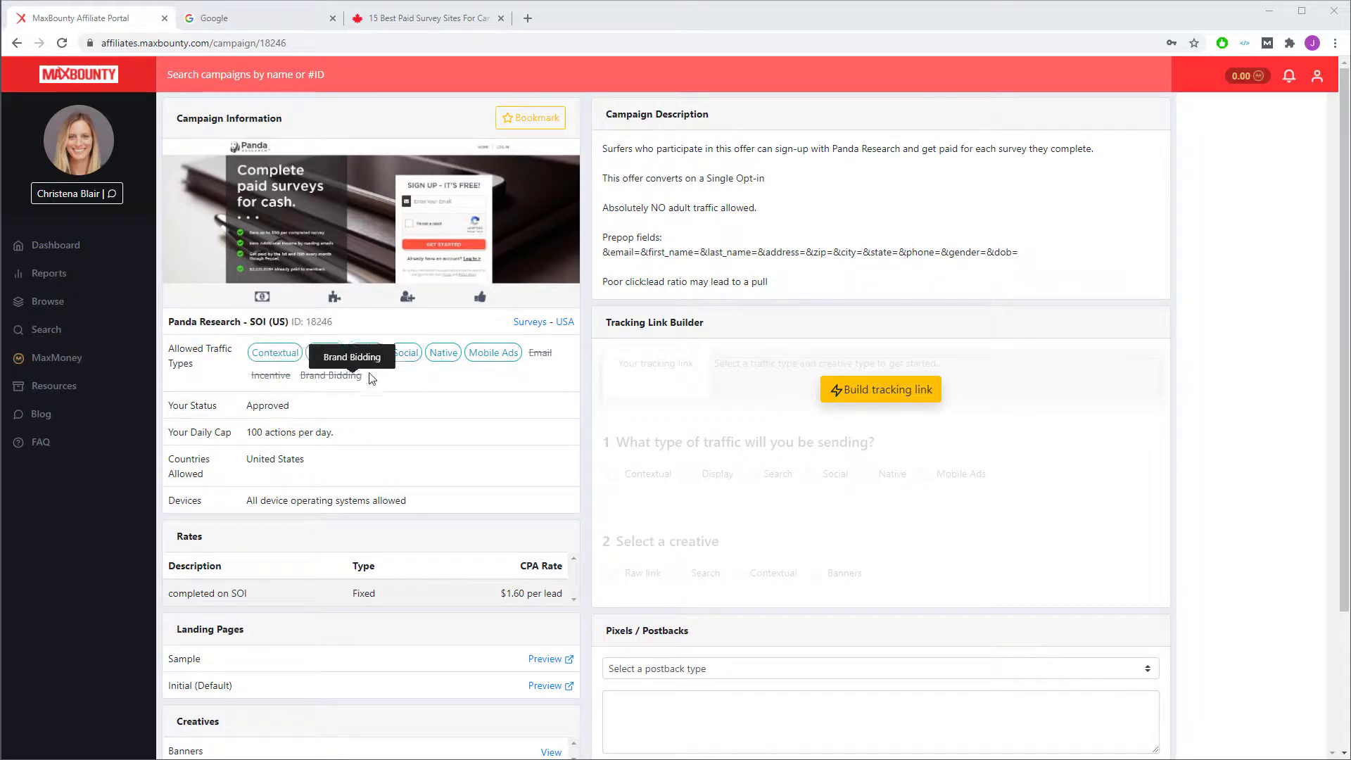
mouse_move(290, 385)
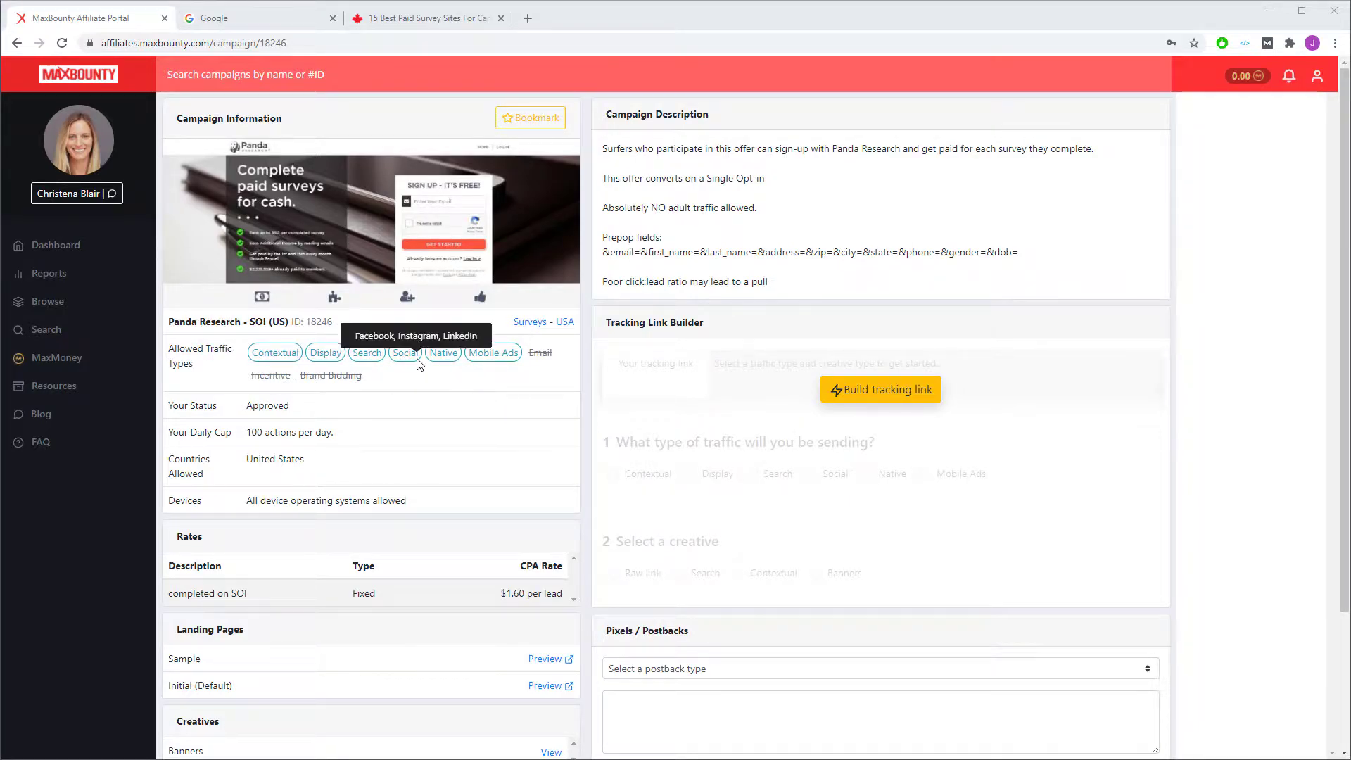
mouse_move(373, 363)
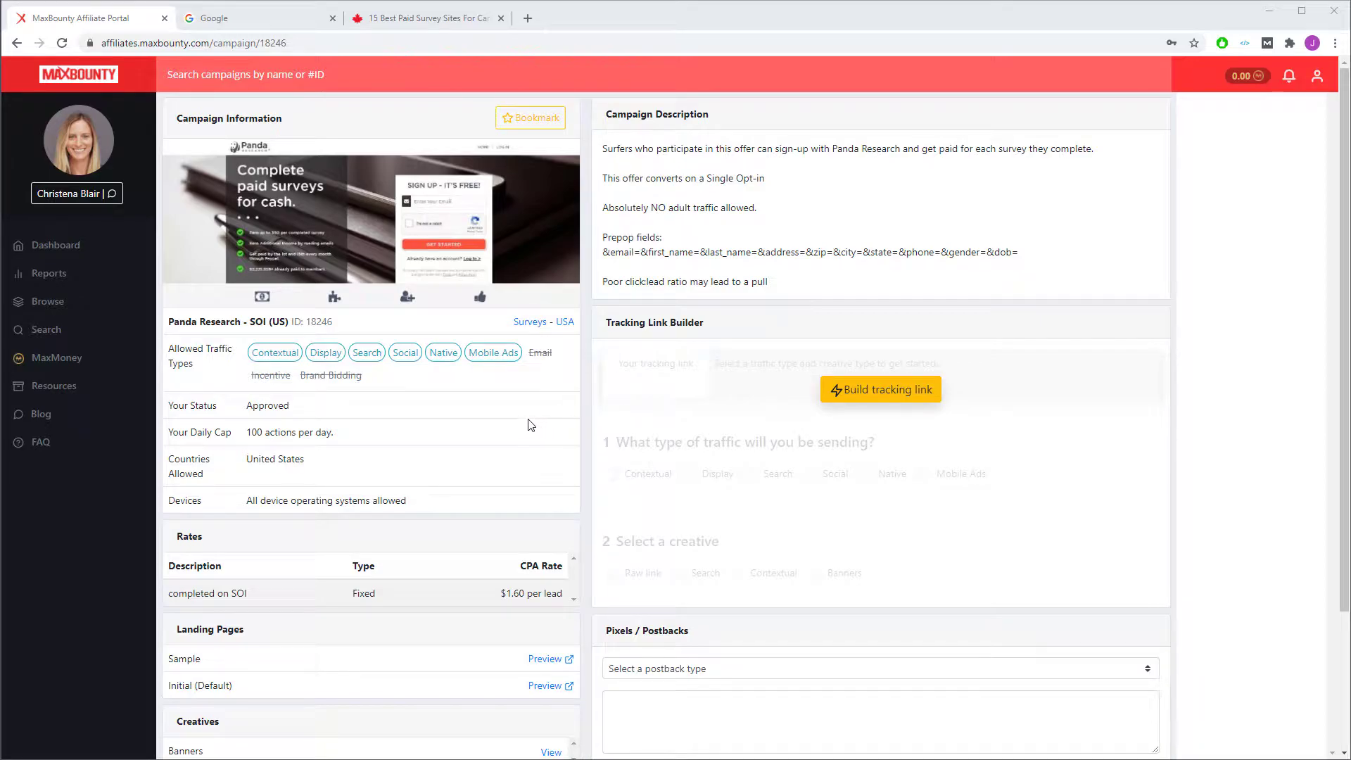
scroll(530, 425, "down", 2)
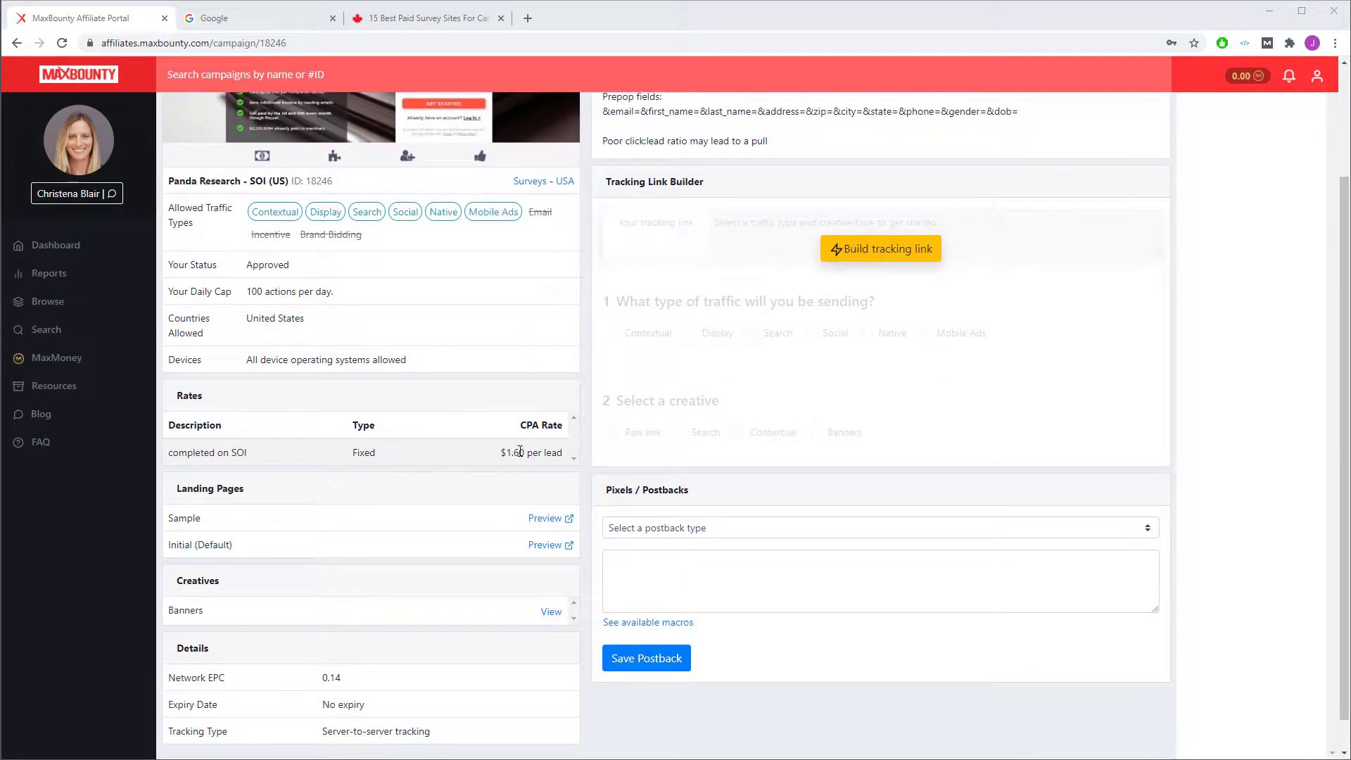
scroll(443, 479, "up", 1)
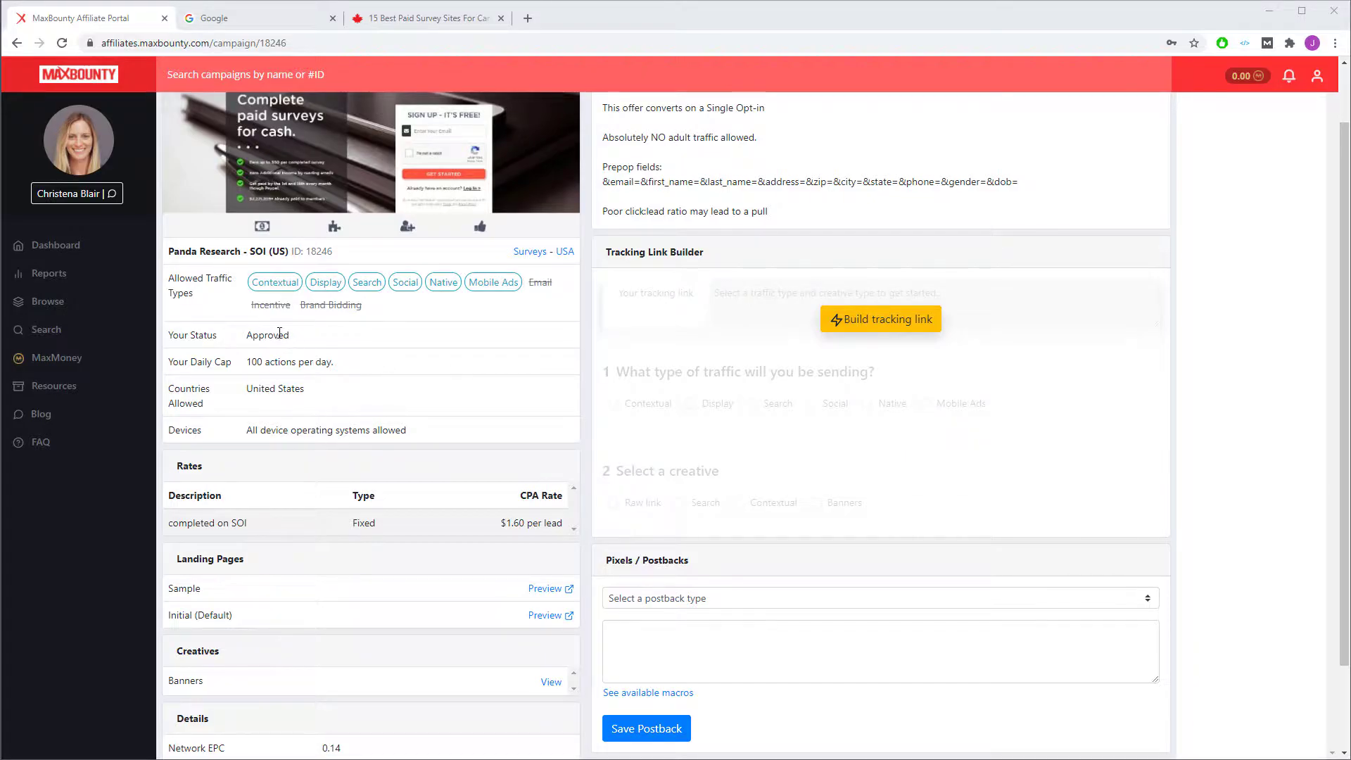
scroll(368, 386, "down", 2)
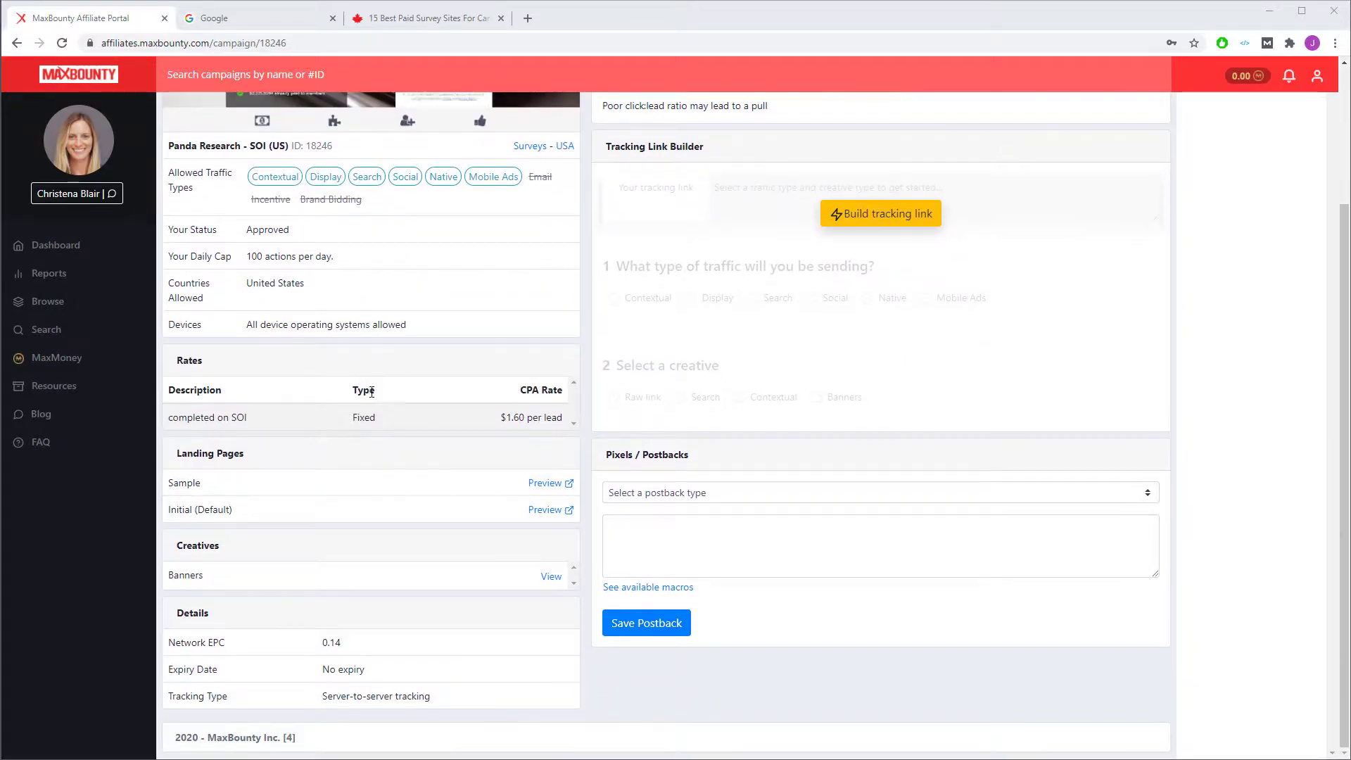
View the campaign's banner creatives through to the end of the list and close them.
left_click(551, 577)
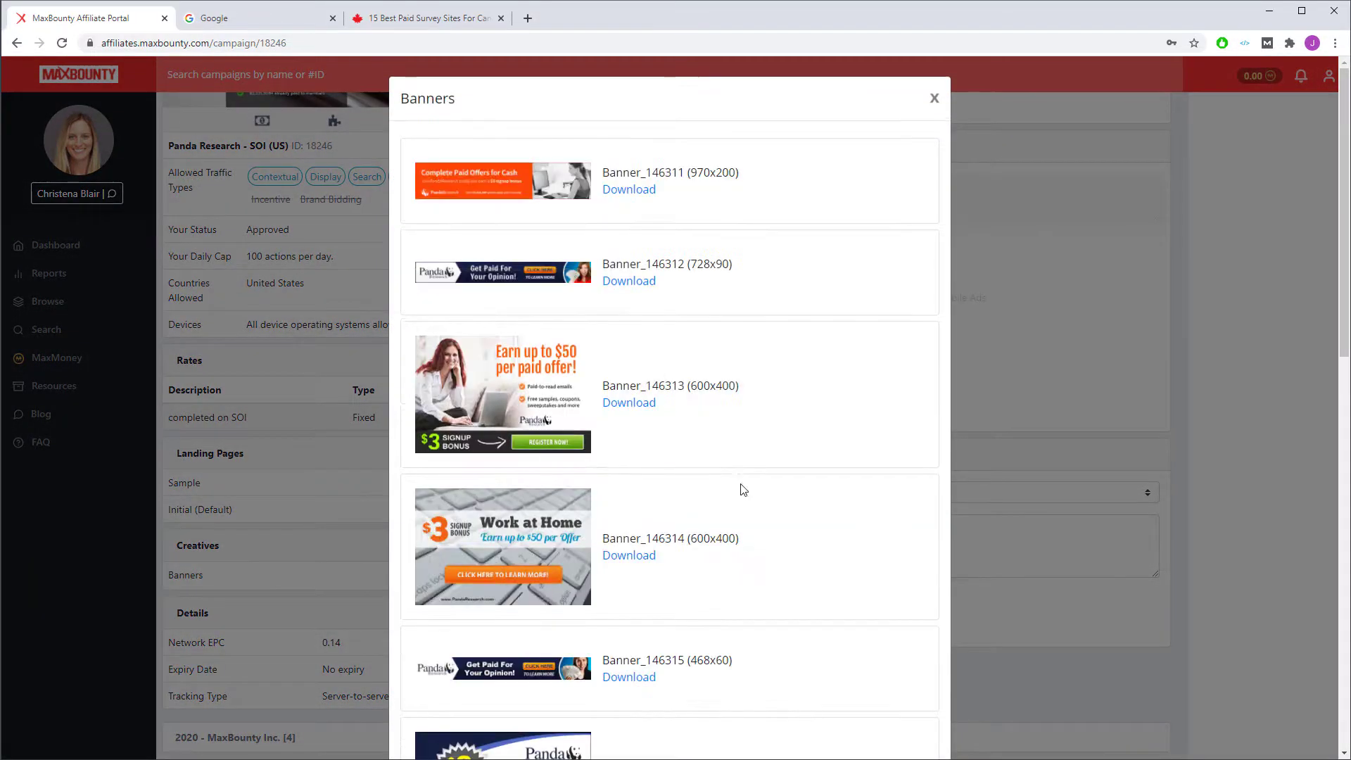
scroll(767, 492, "down", 7)
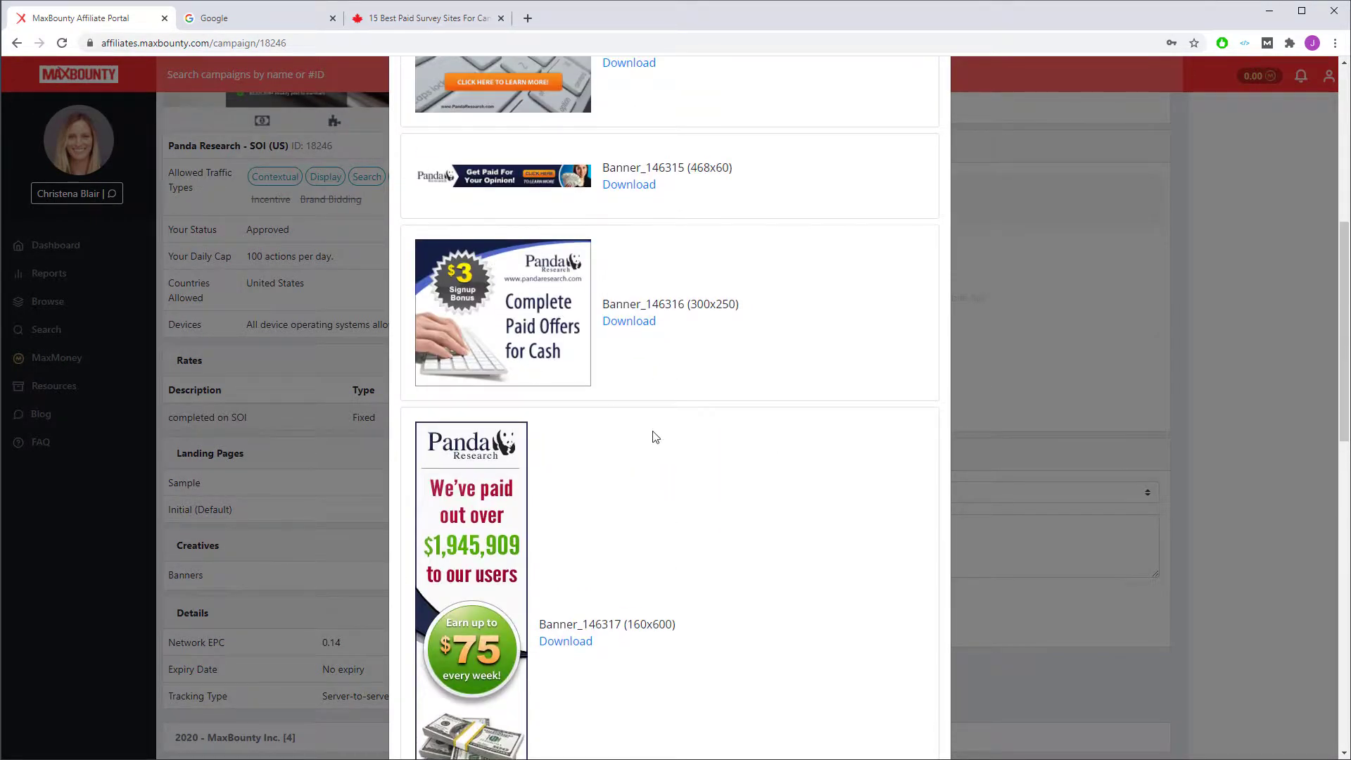
scroll(655, 436, "down", 14)
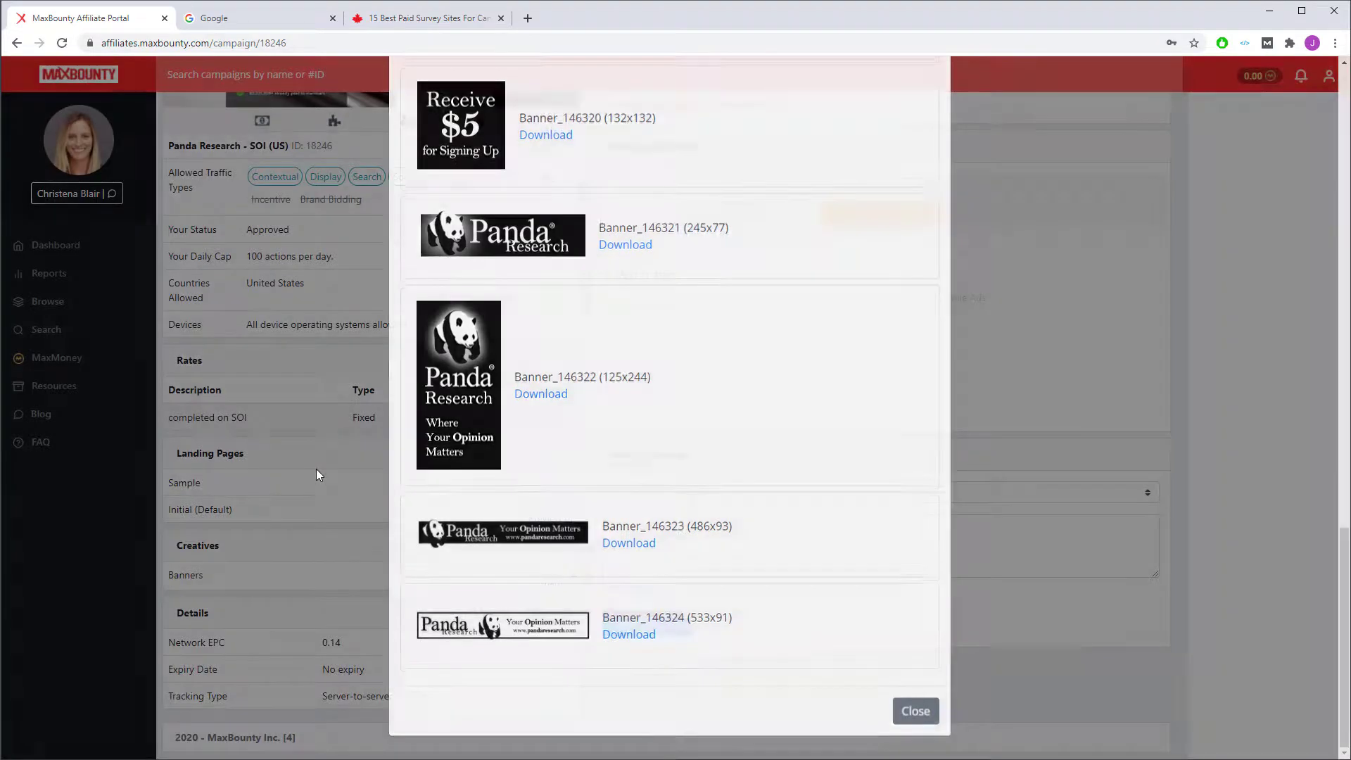
left_click(316, 470)
Read the campaign description, highlighting the adult traffic restriction and the Single Opt-in conversion line.
scroll(474, 552, "up", 3)
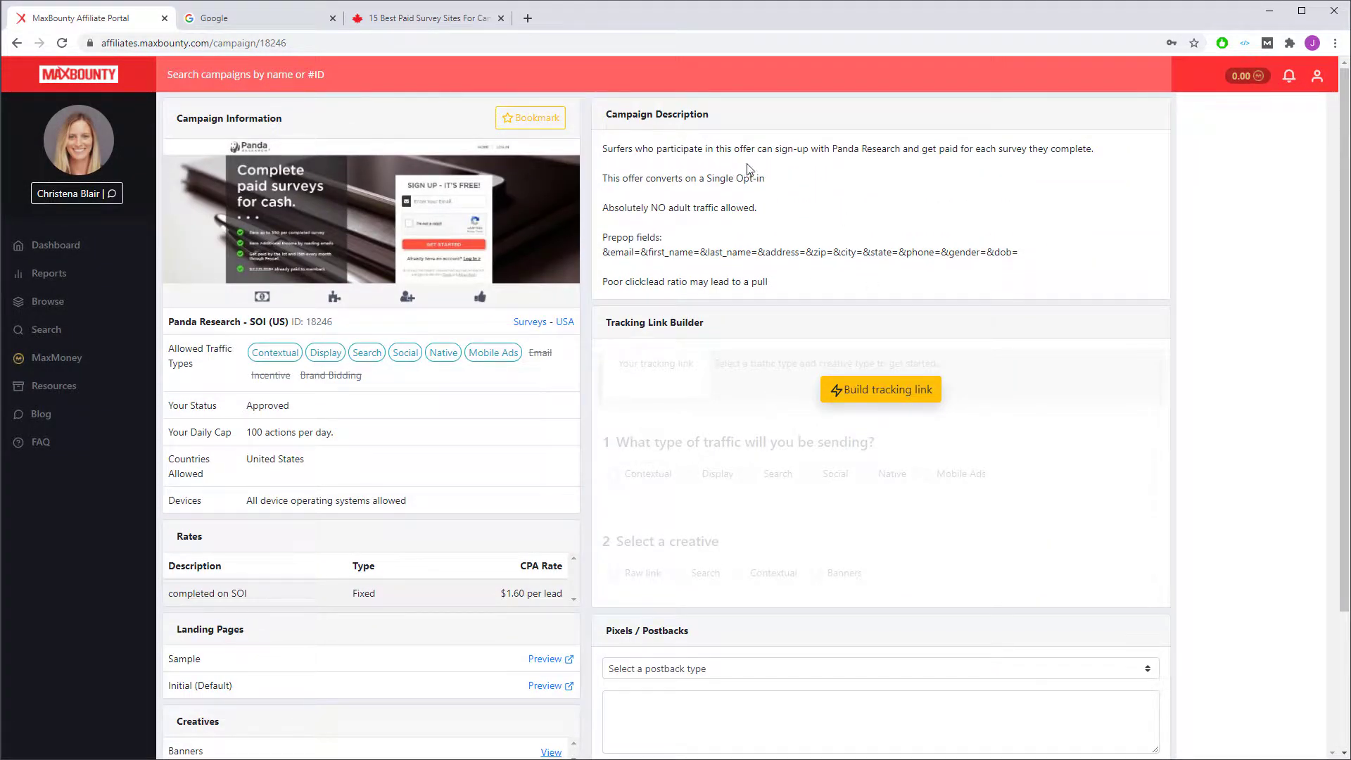
left_click_drag(605, 210, 778, 217)
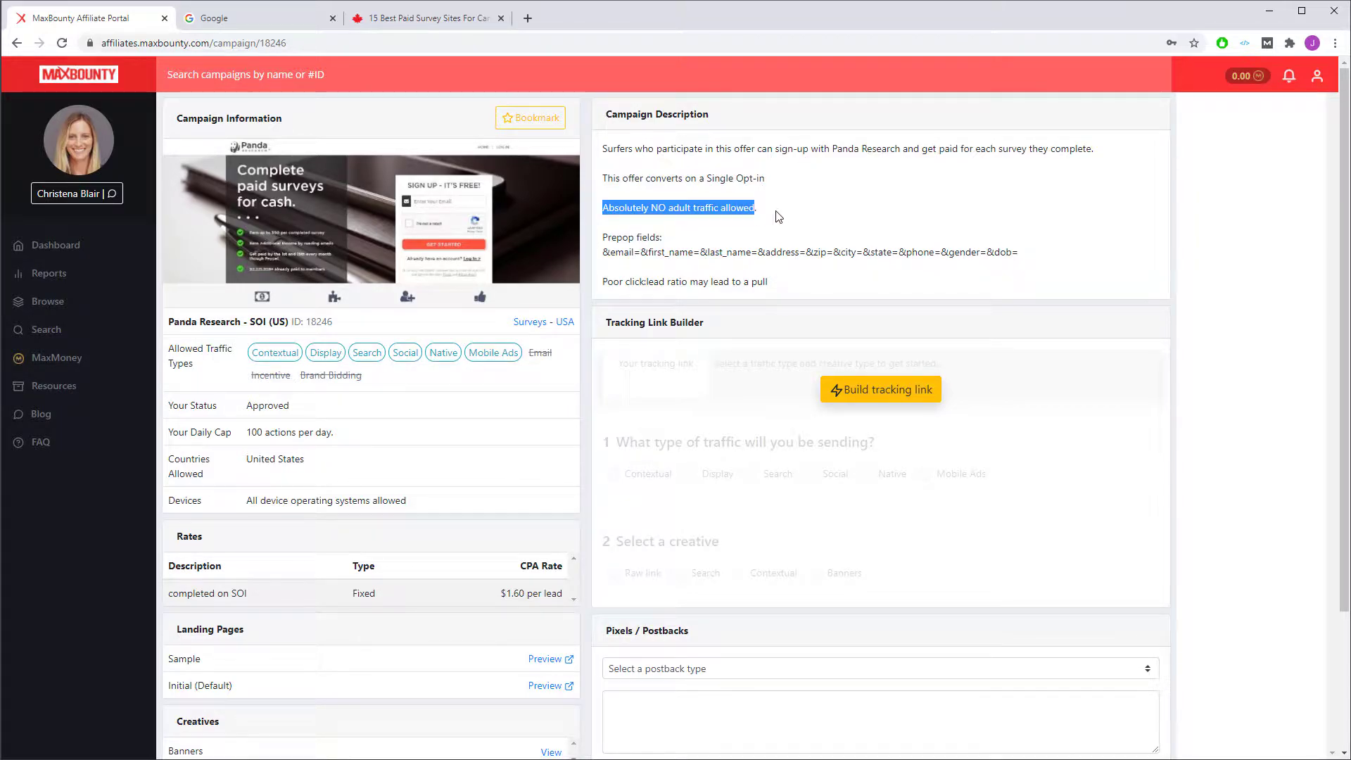
left_click(741, 207)
left_click_drag(606, 180, 760, 179)
left_click(758, 179)
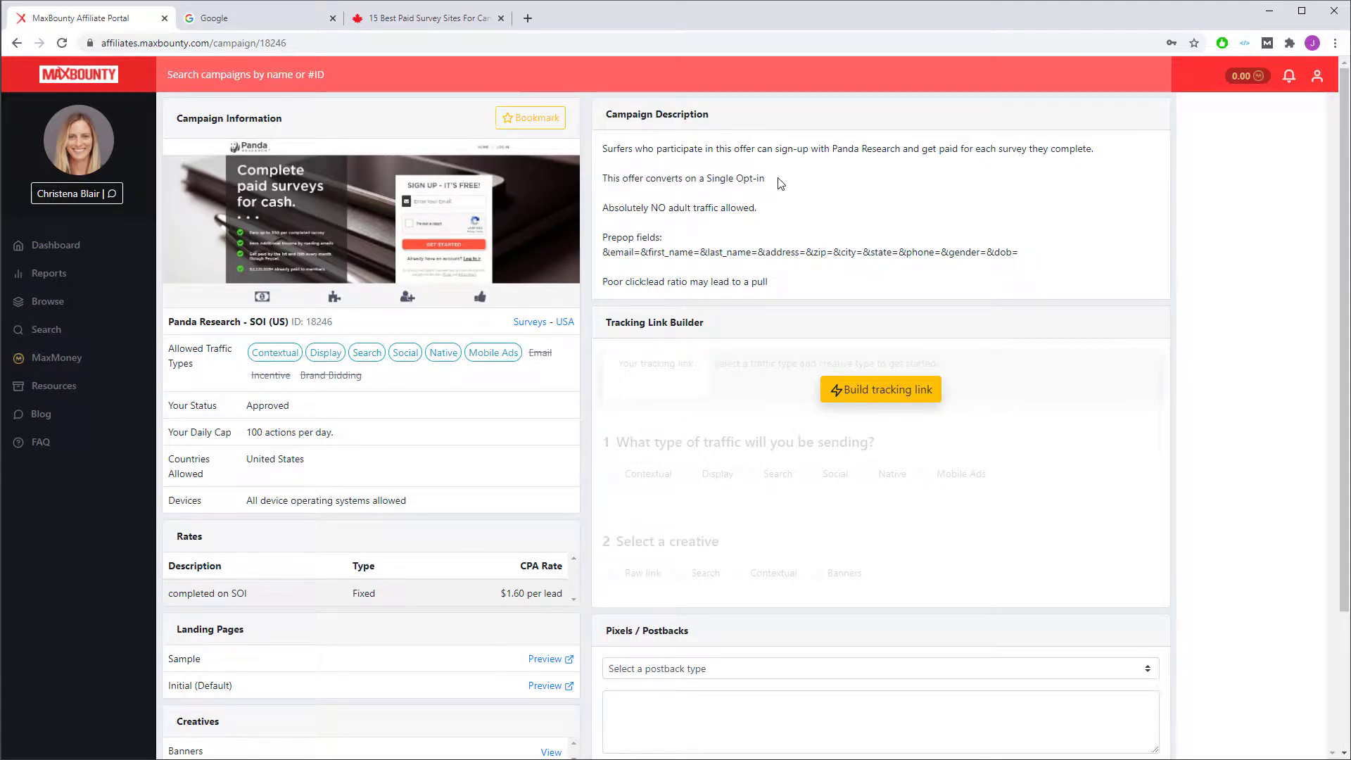
Preview the campaign's Sample landing page, look through it from start to end, and return to the campaign page.
scroll(730, 237, "down", 3)
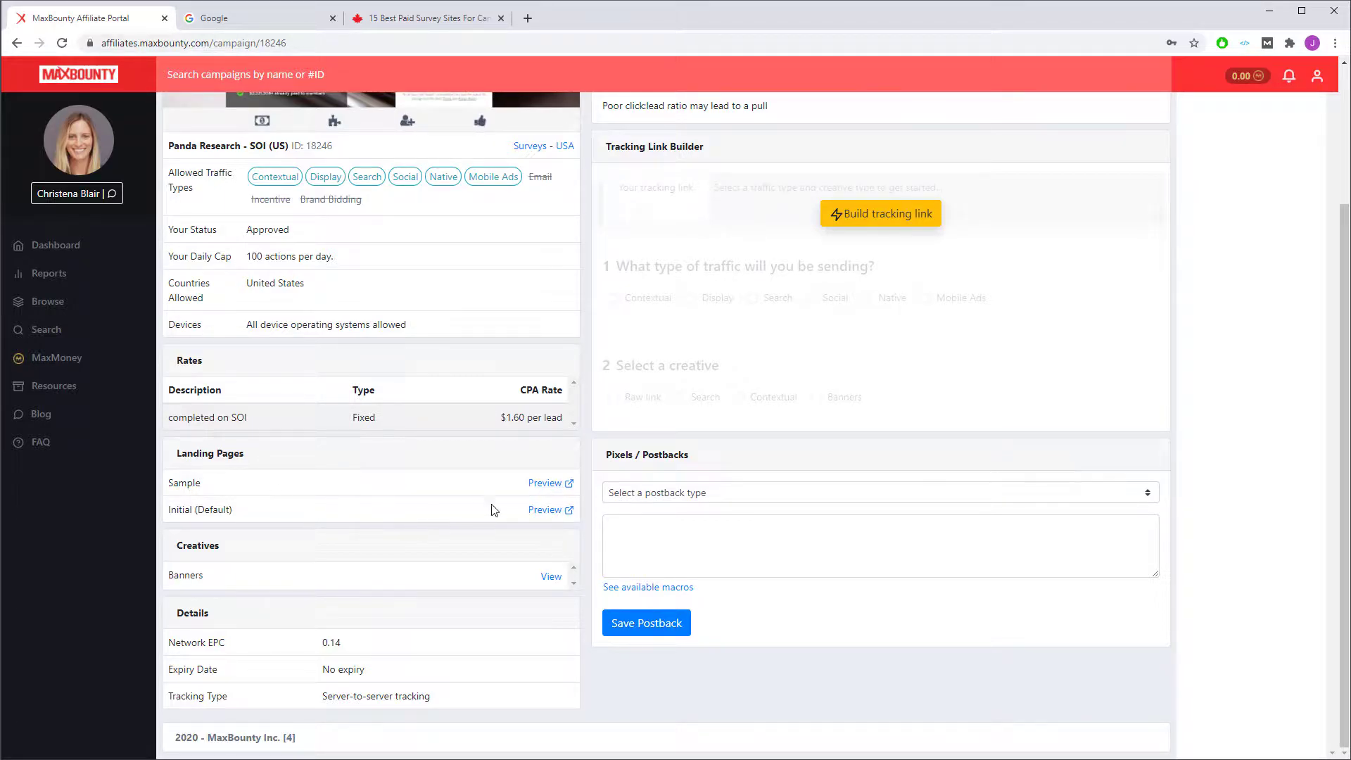
left_click(546, 484)
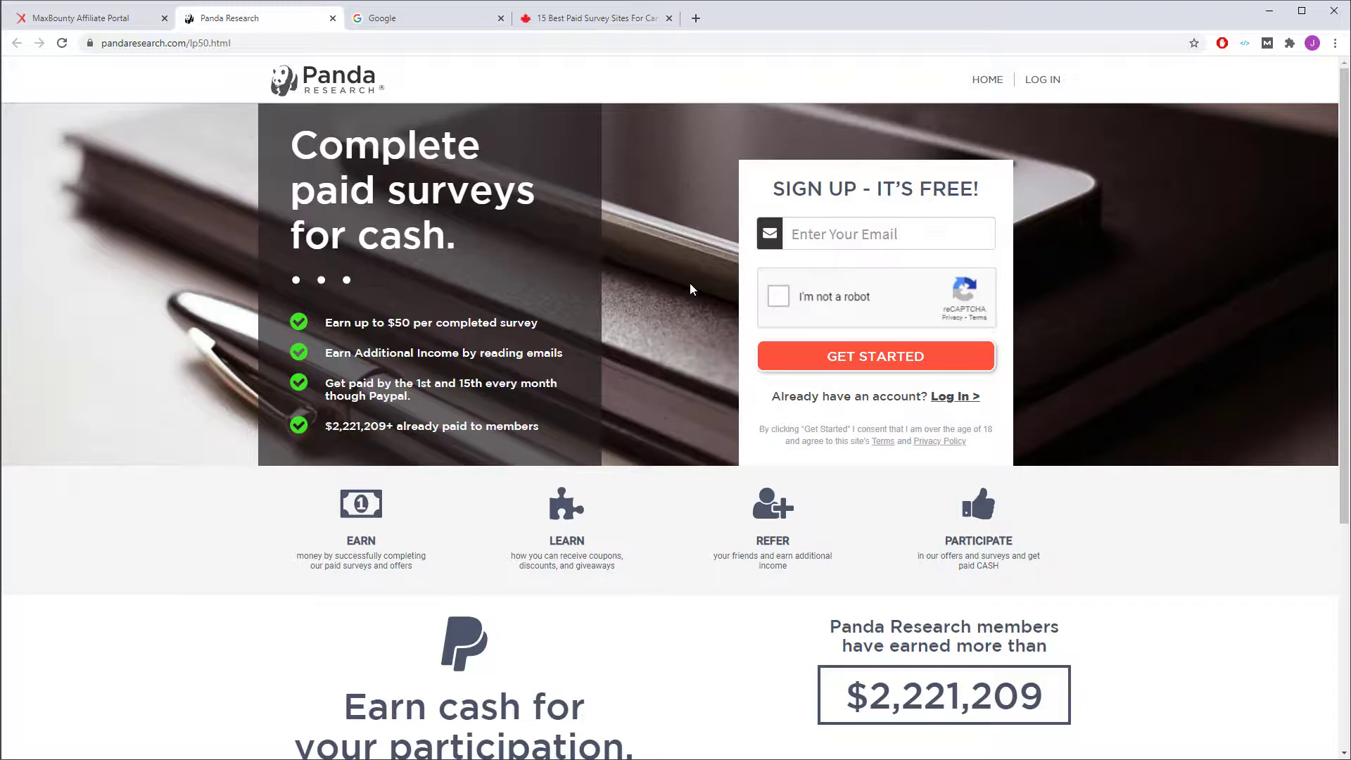
scroll(683, 310, "down", 5)
scroll(646, 345, "up", 5)
scroll(646, 345, "down", 5)
scroll(647, 344, "up", 5)
scroll(646, 344, "down", 3)
scroll(646, 346, "up", 3)
scroll(238, 344, "down", 5)
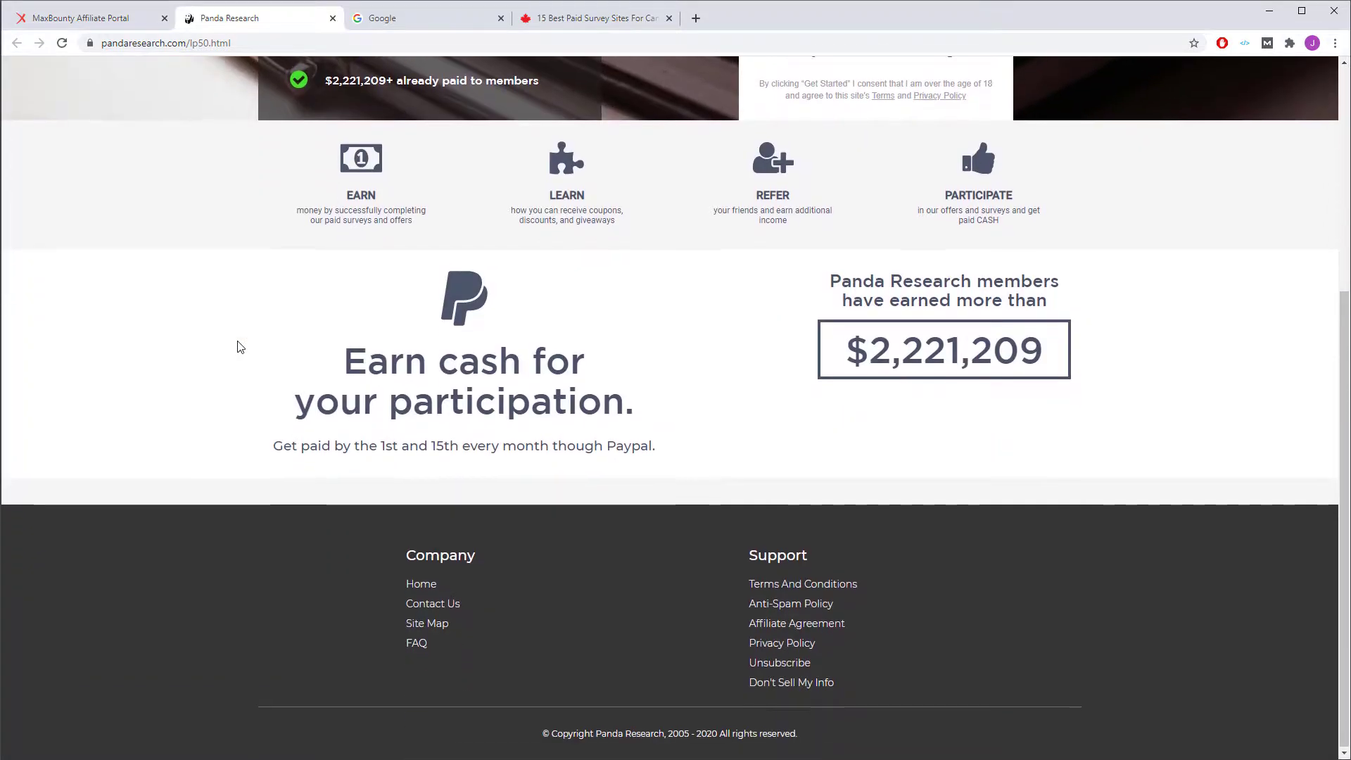
scroll(238, 343, "up", 5)
left_click(127, 21)
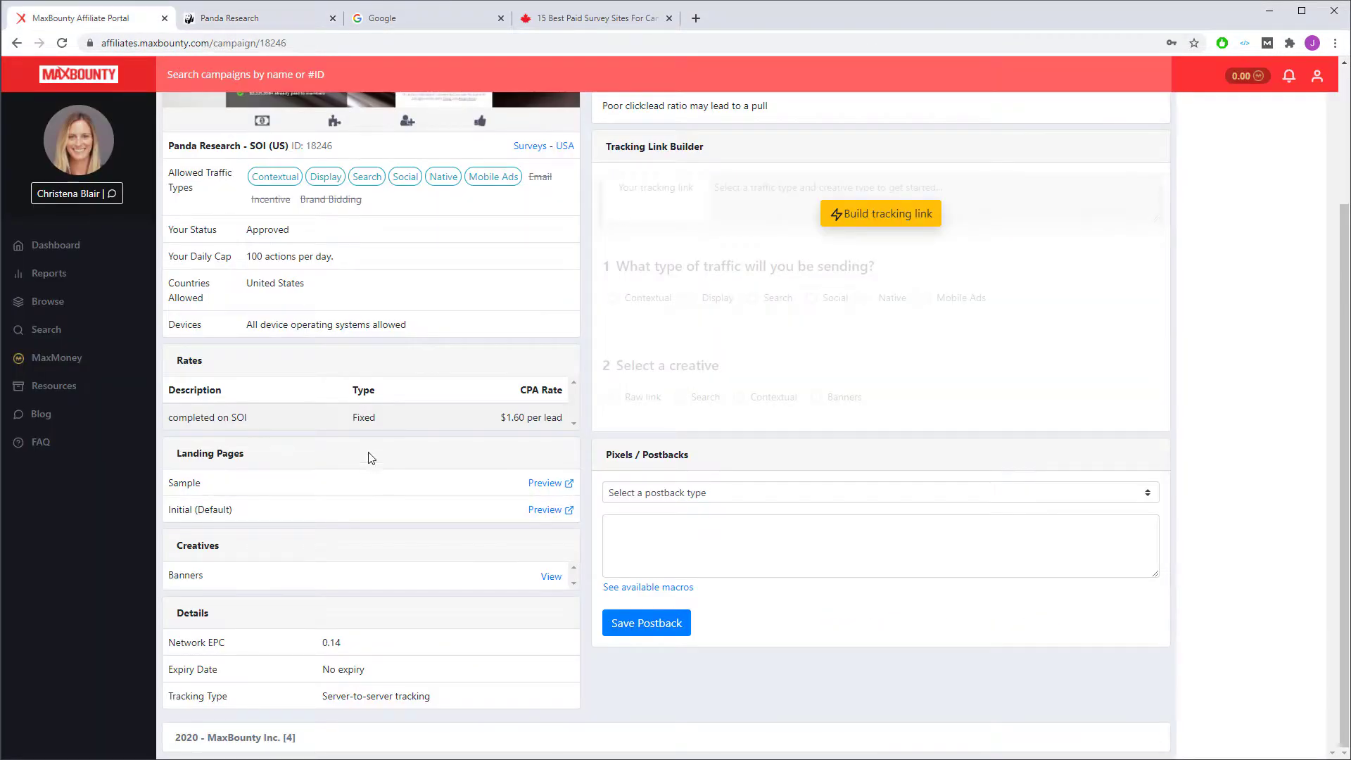
Preview the Initial (Default) landing page, dismiss its notification request, close the page and return to the campaign.
left_click(547, 510)
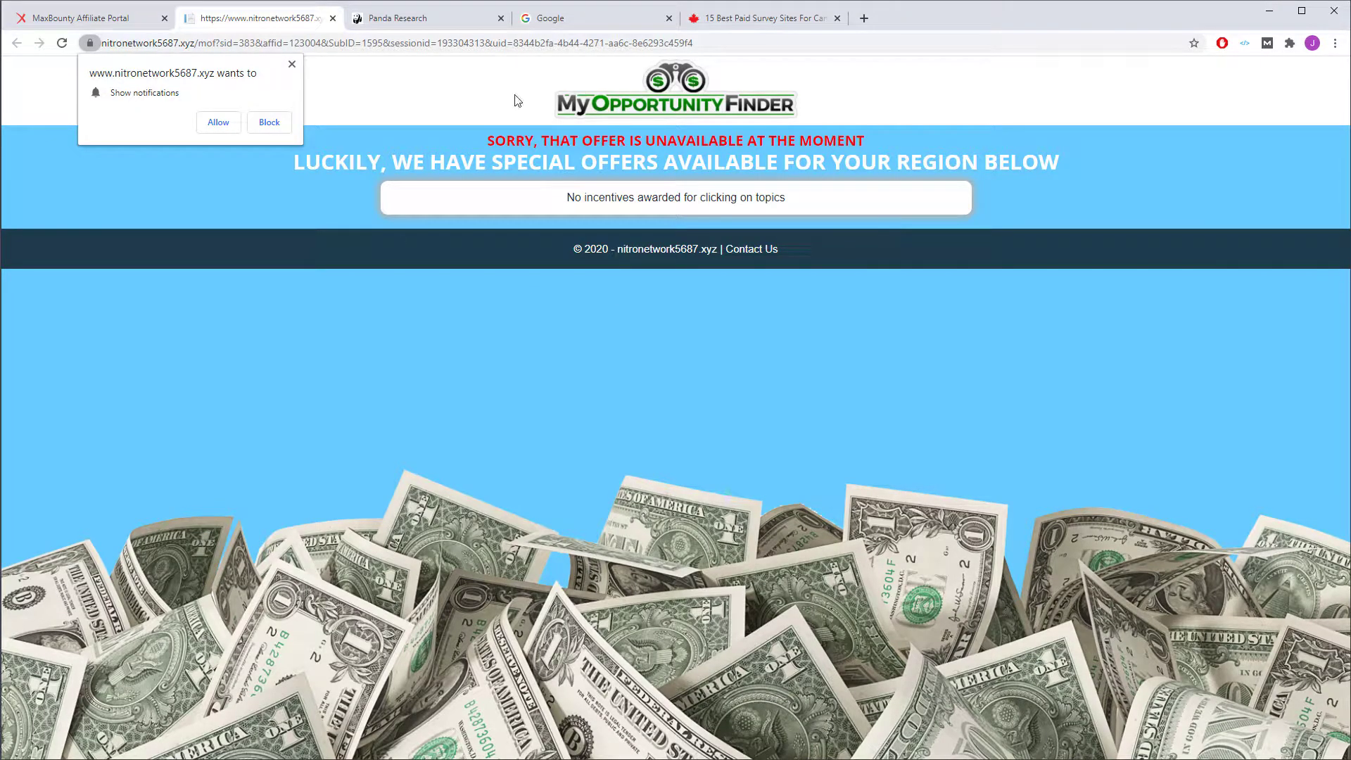
left_click(292, 64)
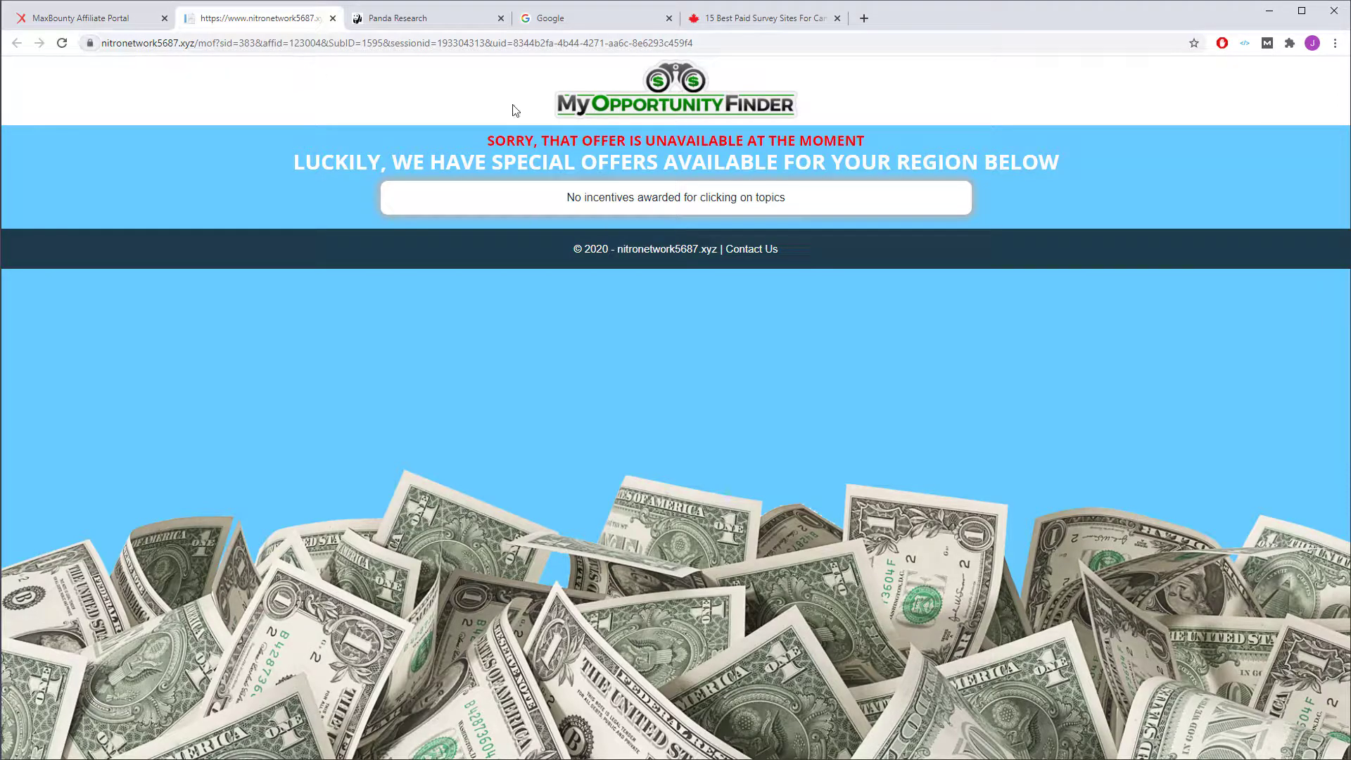
left_click(333, 18)
left_click(255, 16)
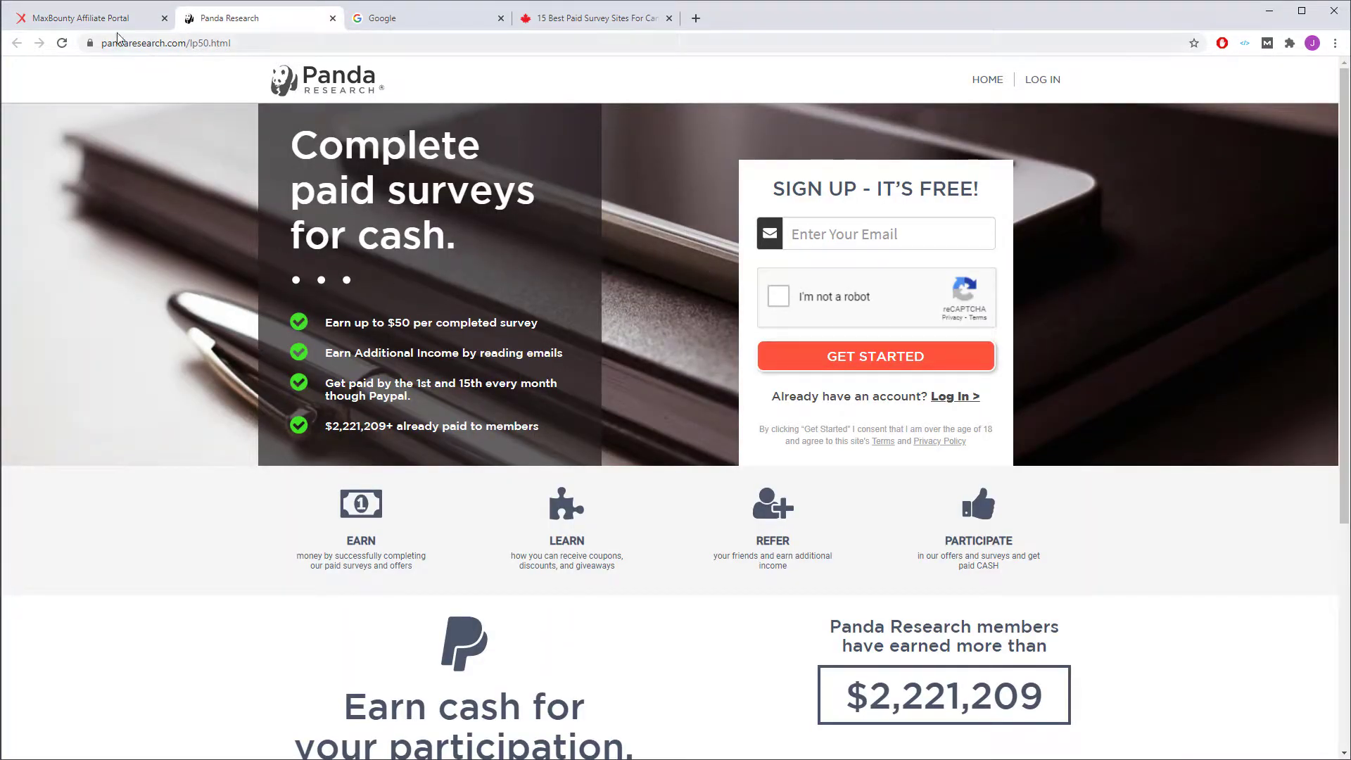
left_click(98, 19)
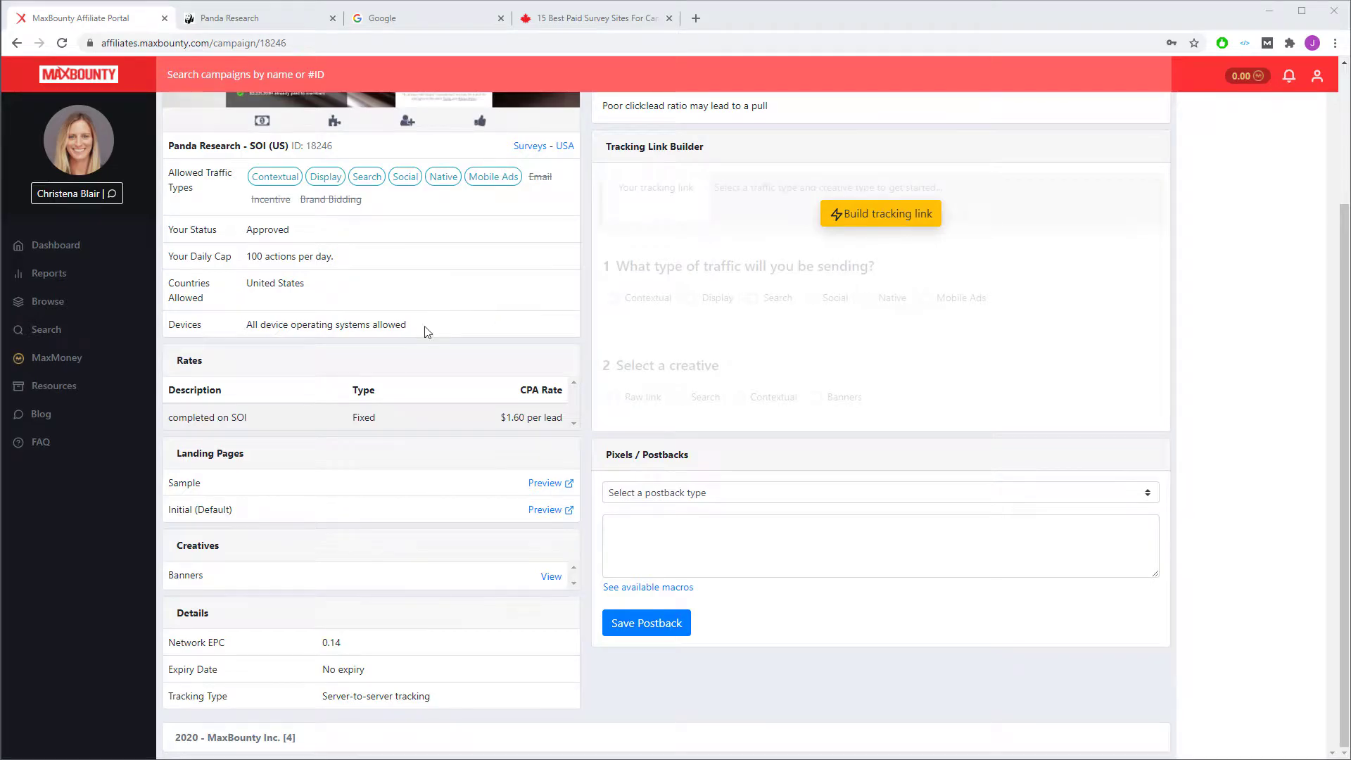
Build a tracking link for the campaign with Contextual traffic and the Raw link creative.
scroll(426, 334, "up", 3)
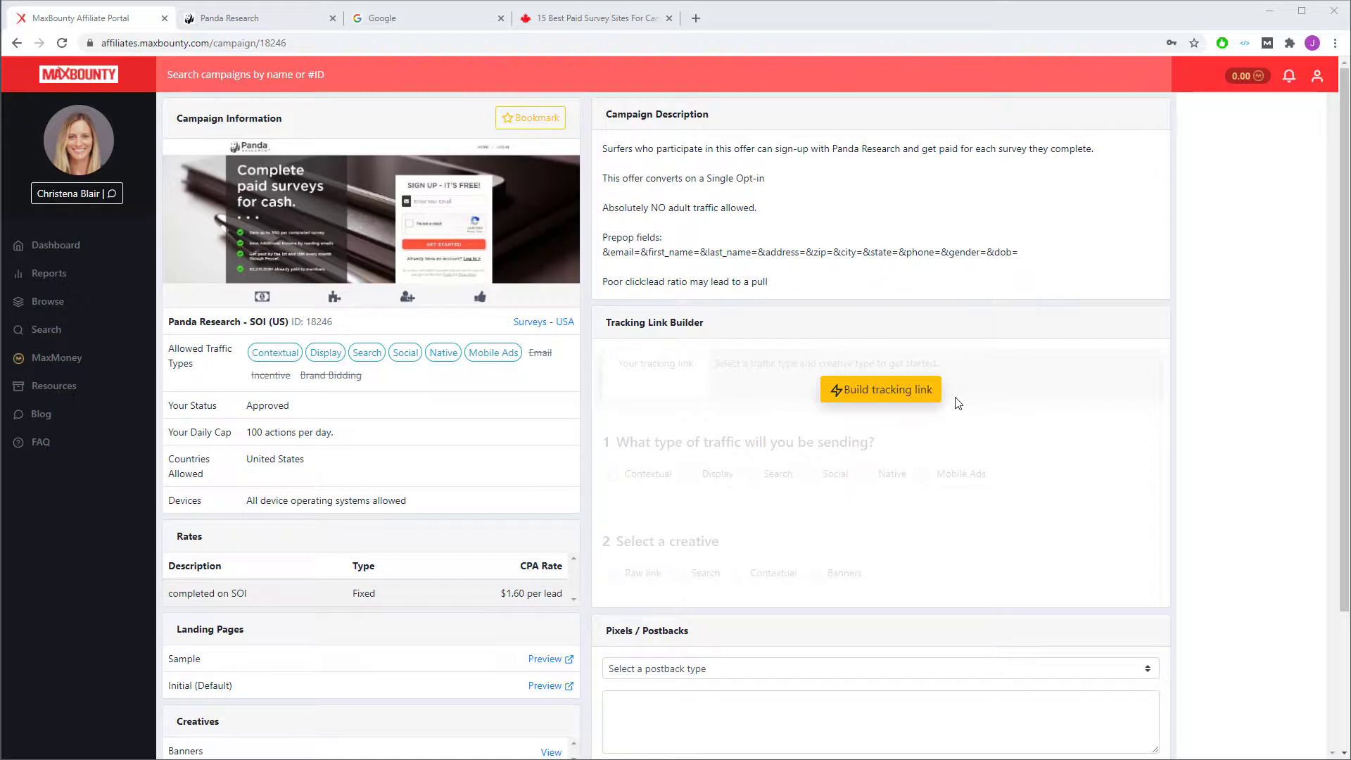
left_click(877, 391)
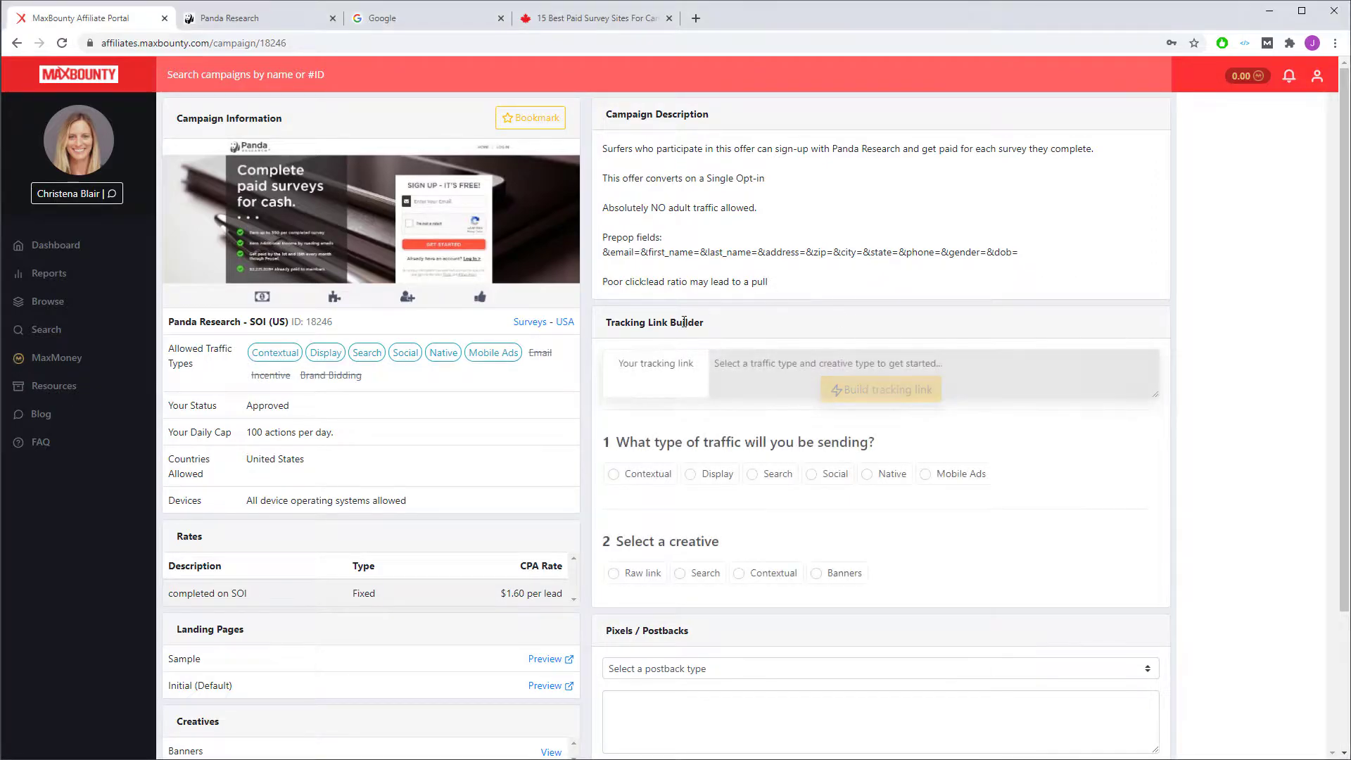
left_click(622, 479)
left_click(628, 578)
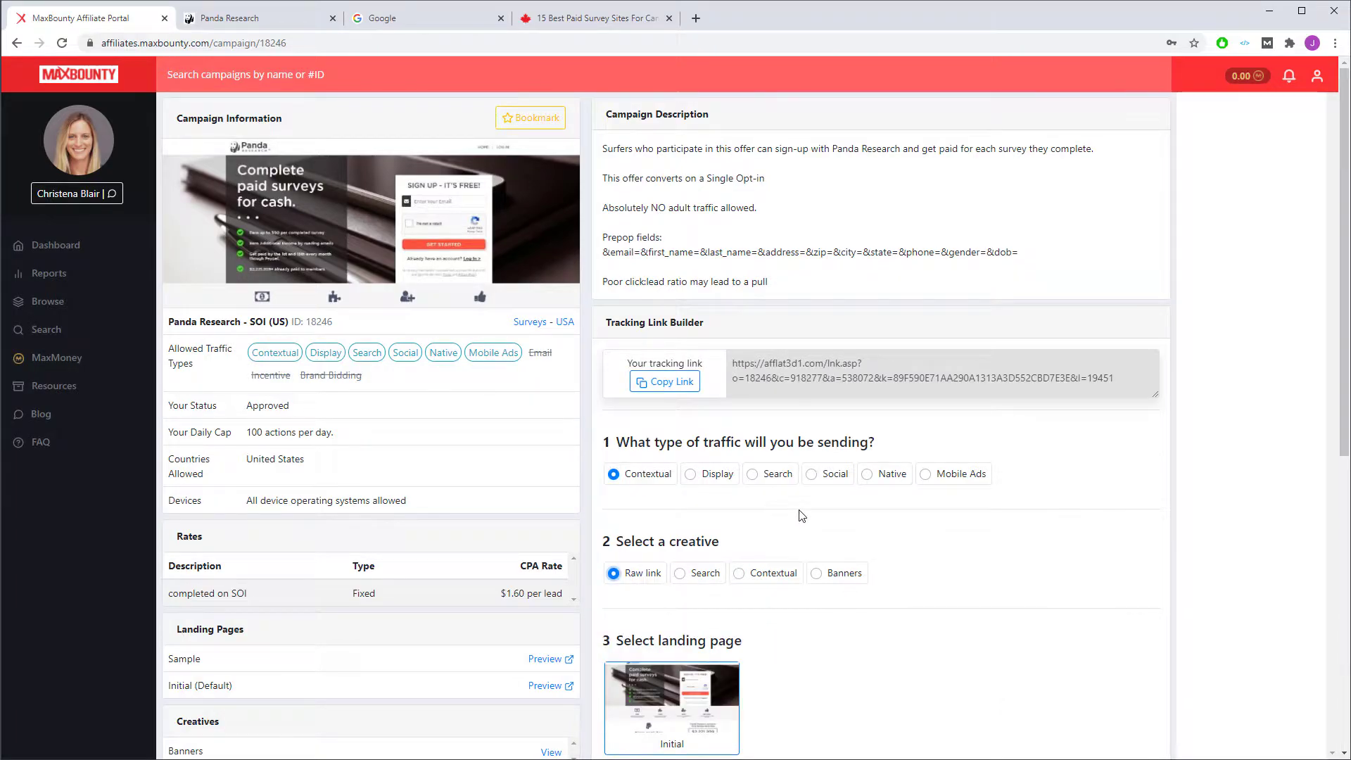
Compare the Initial landing page in the tracking link builder with the opened Panda Research sign-up page.
scroll(799, 516, "down", 3)
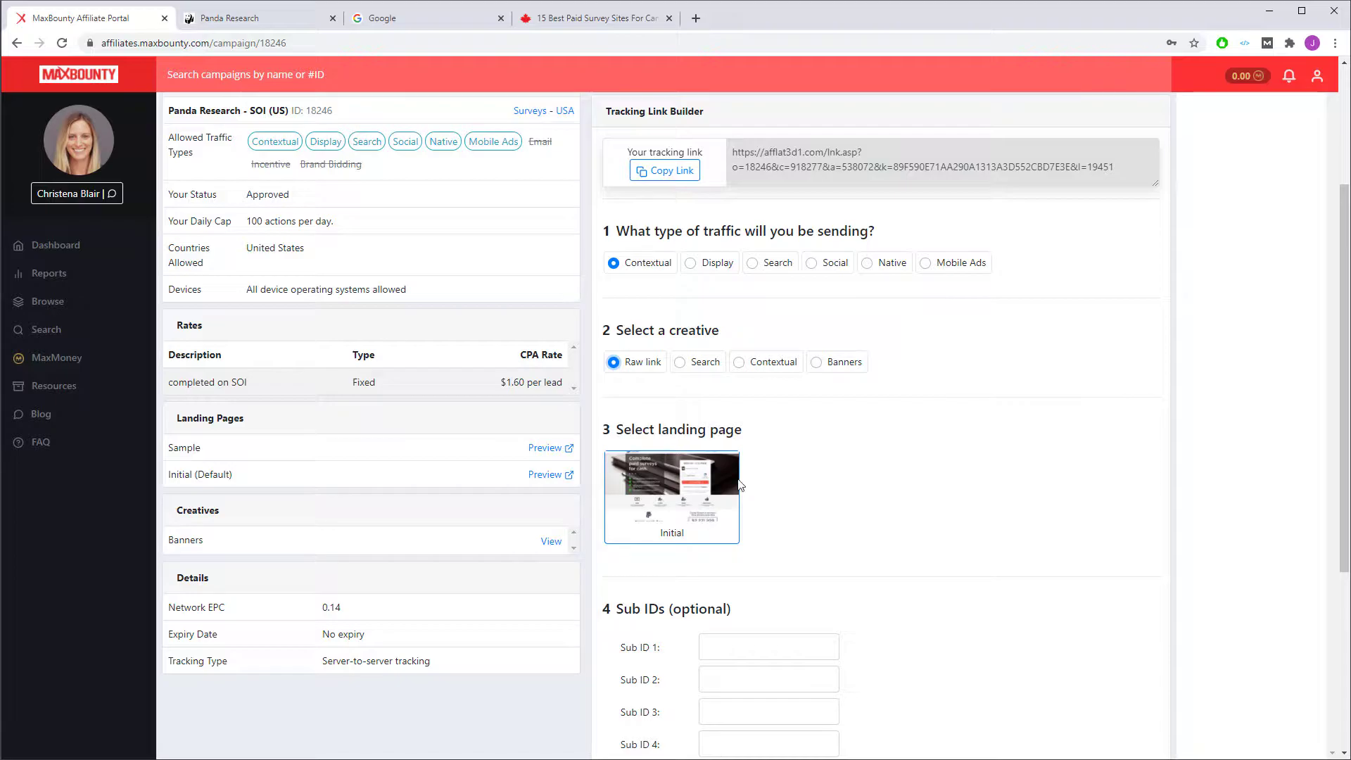
left_click(244, 24)
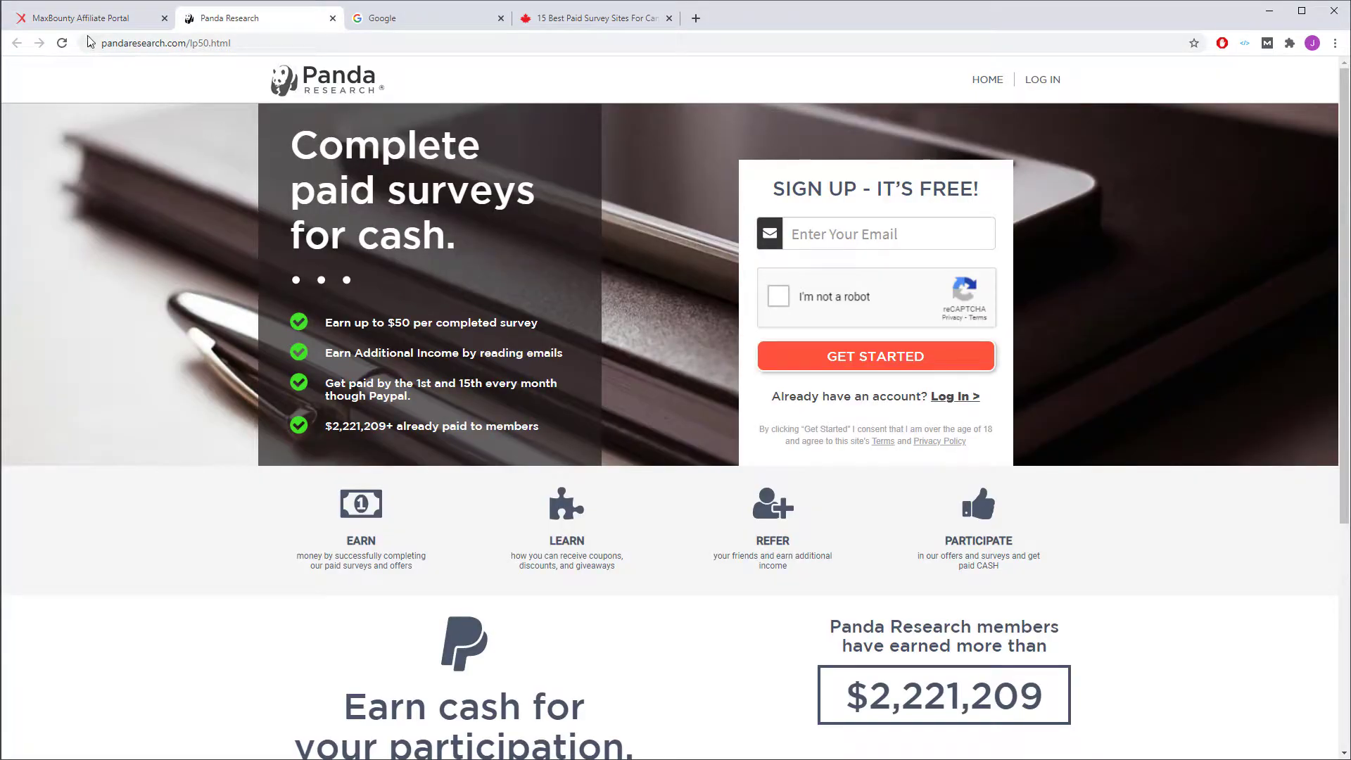
key("ctrl+shift+Tab")
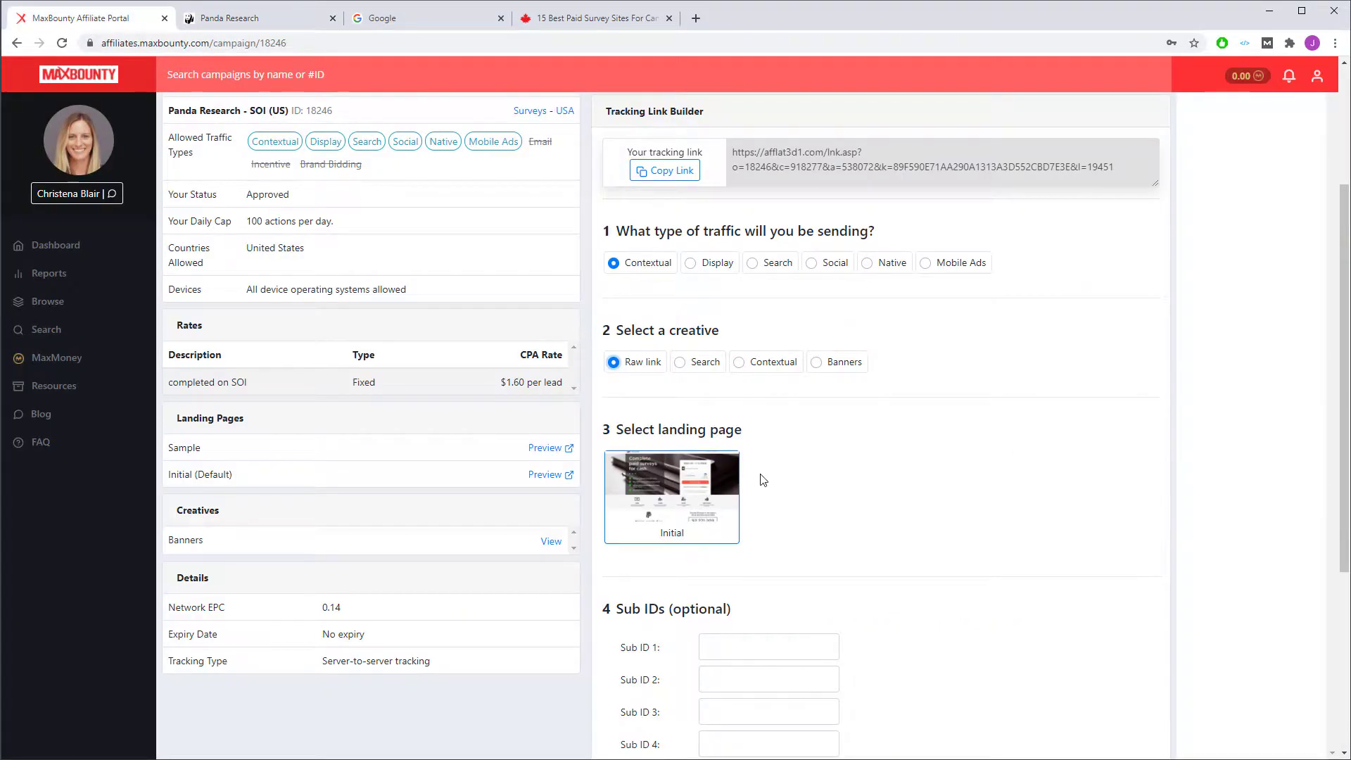
Try the Banners creative for the tracking link, selecting Banner_146316 (300x250) and looking over the generated code.
left_click(818, 364)
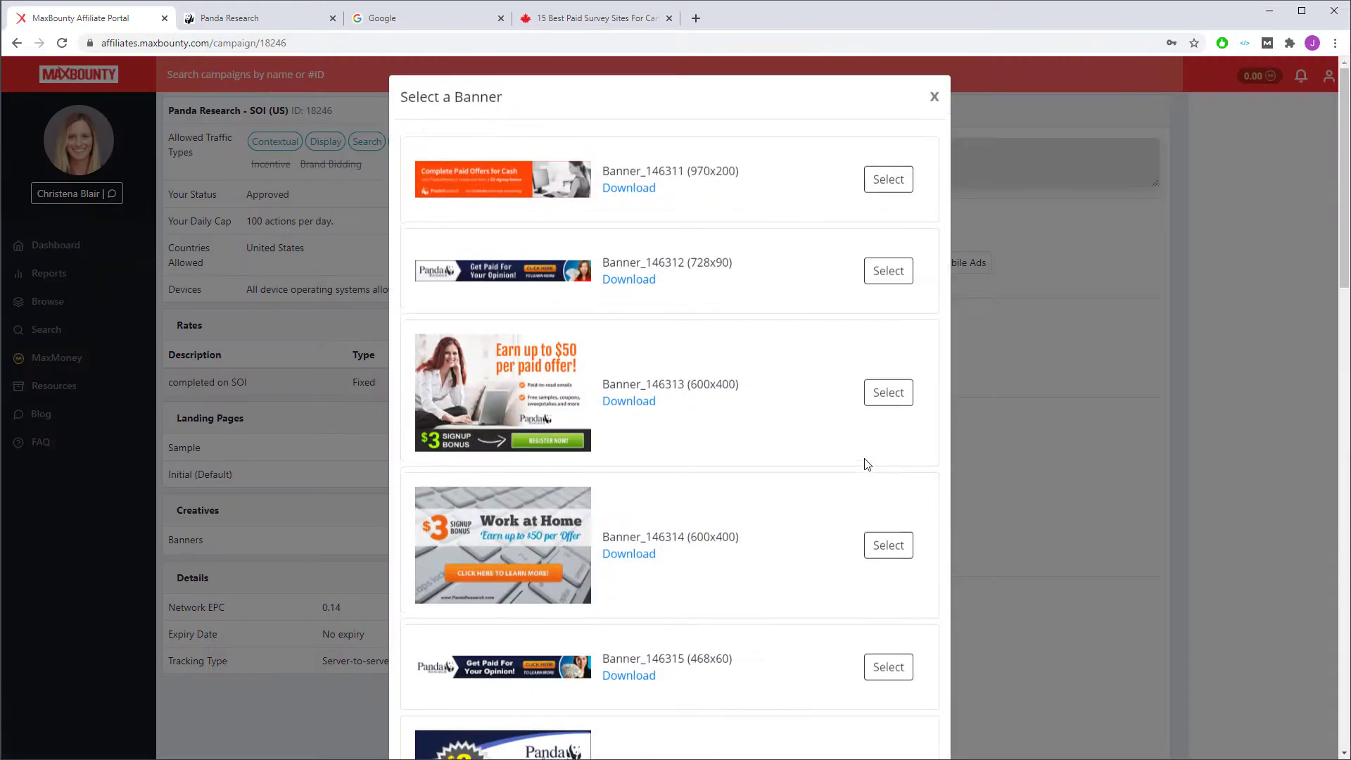
scroll(751, 459, "down", 7)
scroll(742, 498, "up", 4)
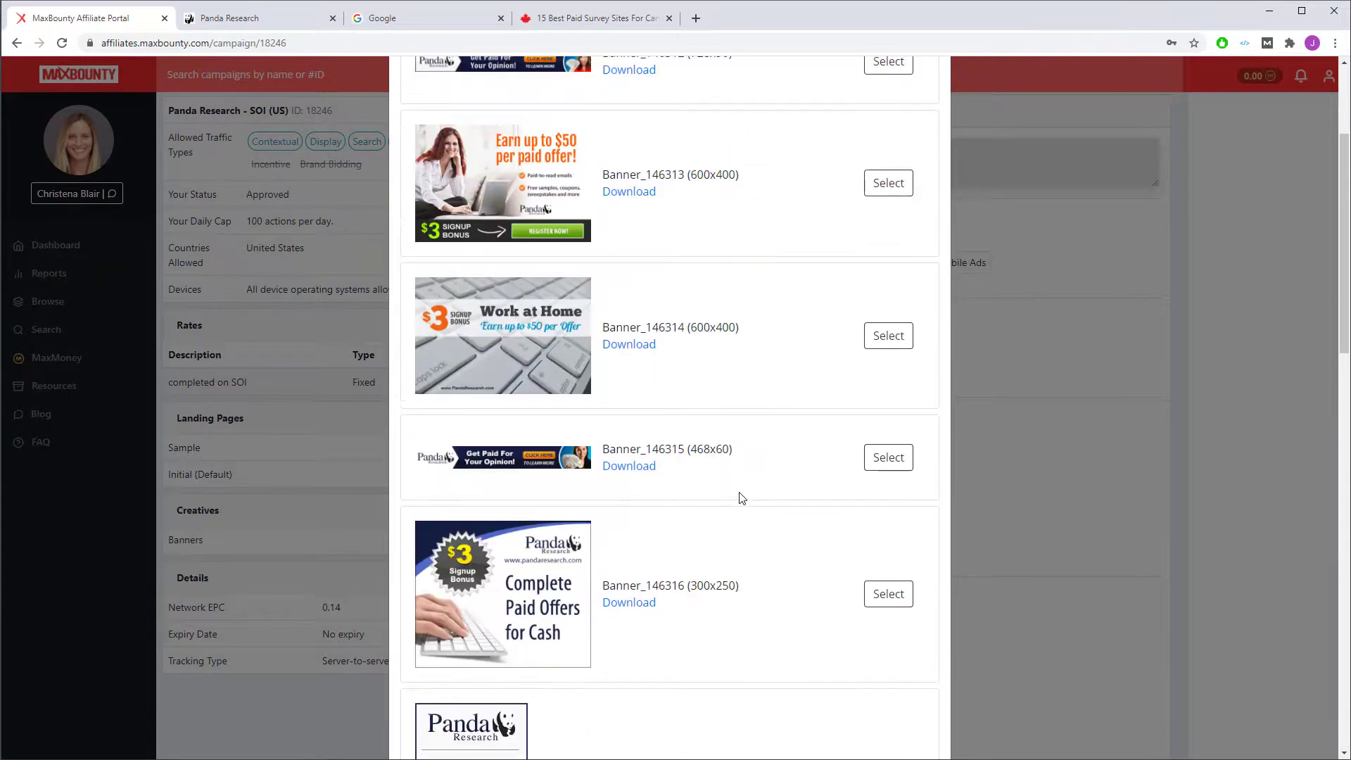
scroll(742, 498, "down", 2)
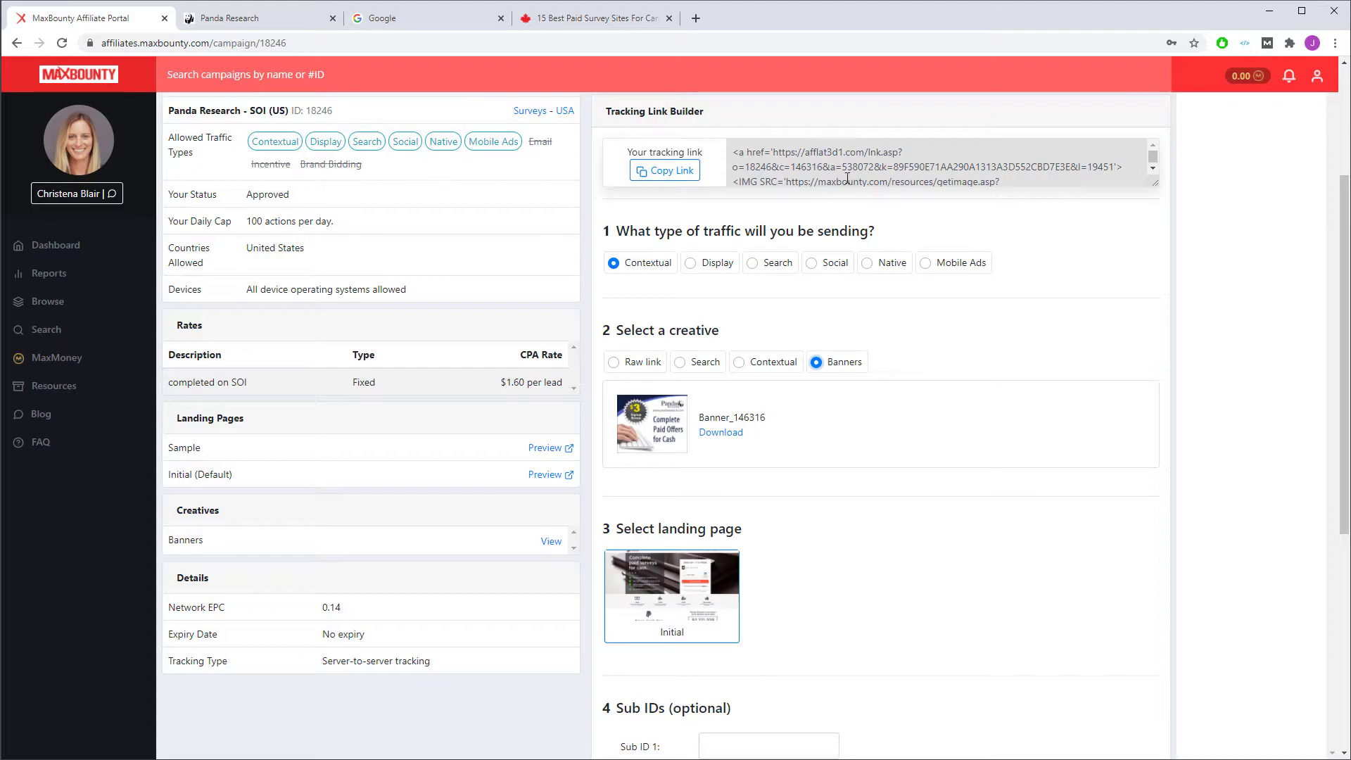
scroll(967, 204, "down", 1)
scroll(1020, 158, "up", 1)
Set the creative to Raw link and copy the tracking link.
left_click(618, 363)
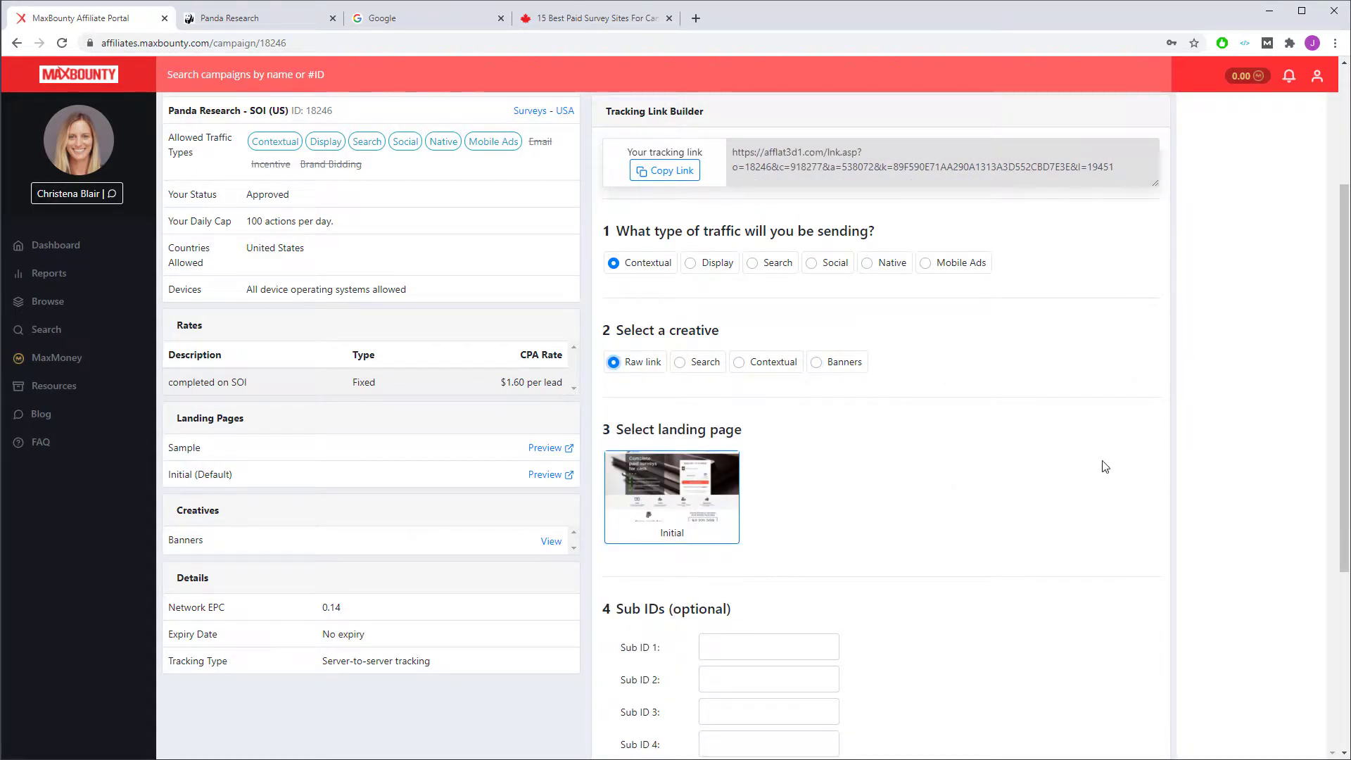
left_click(655, 175)
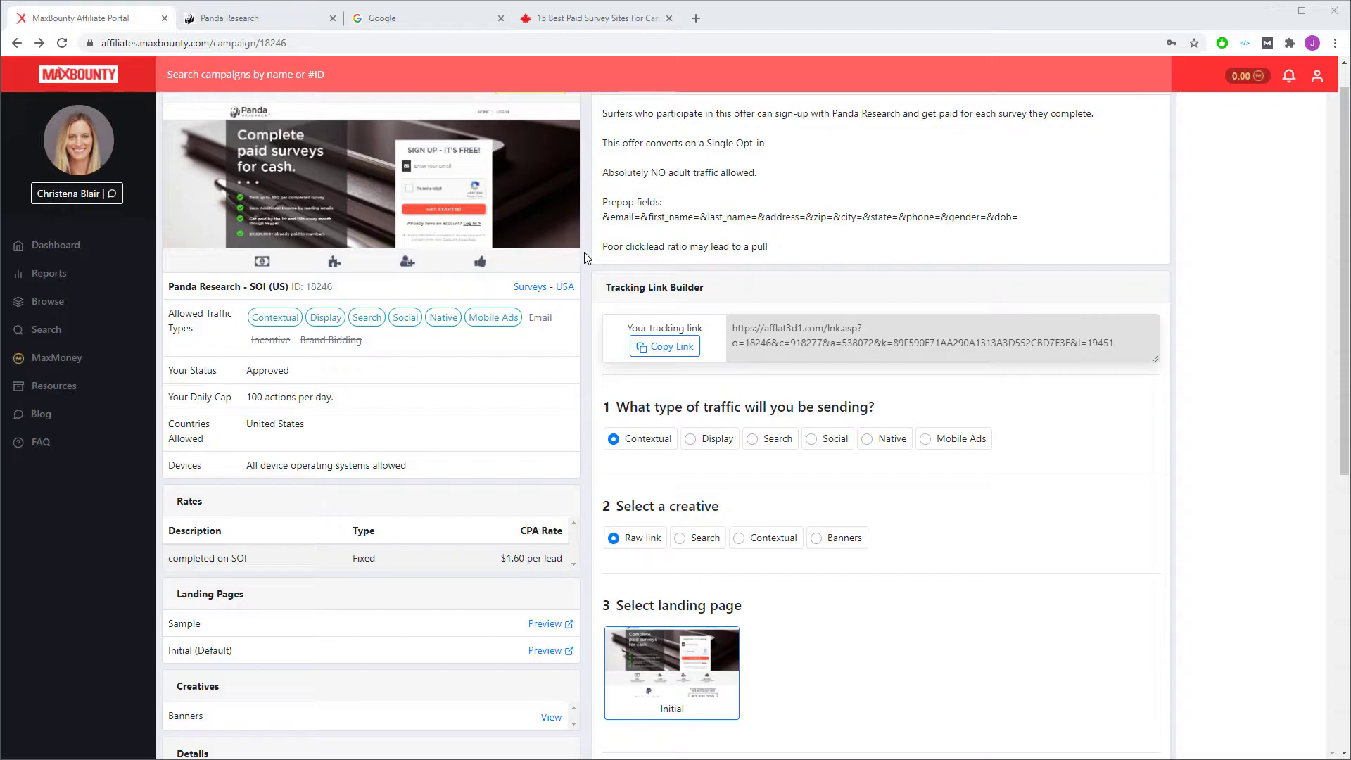
Switch to the Savvy New Canadians paid survey article and skim its introduction and its sections on legitimate surveys and earnings.
left_click(552, 20)
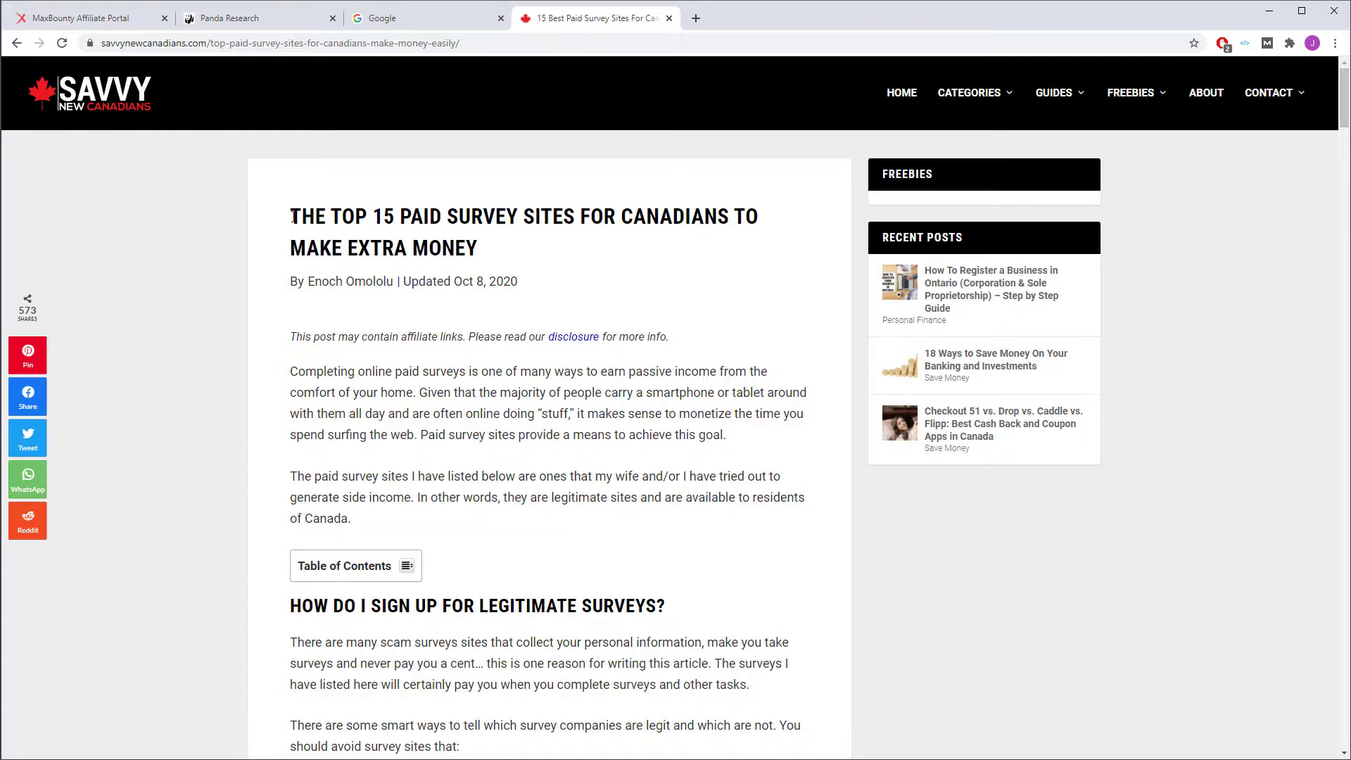
left_click(96, 25)
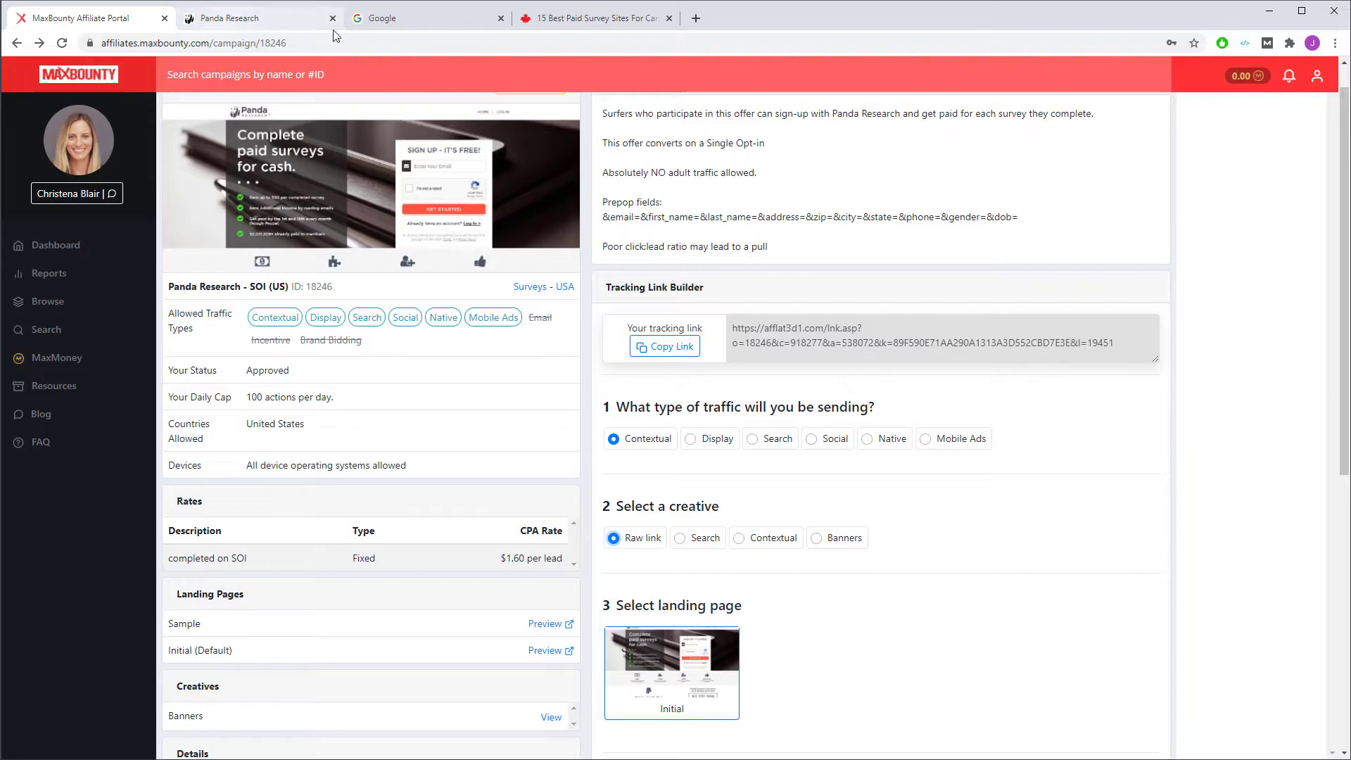
left_click(572, 23)
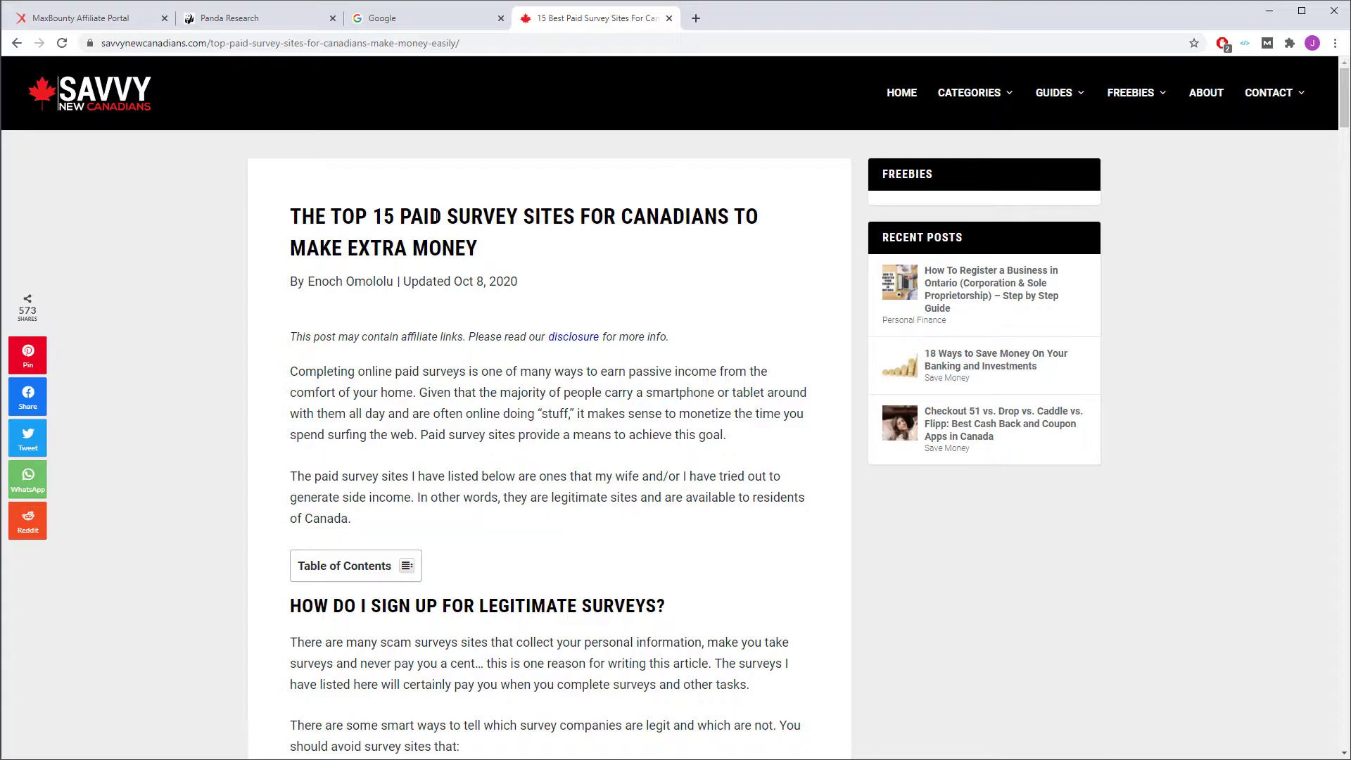
scroll(443, 268, "down", 5)
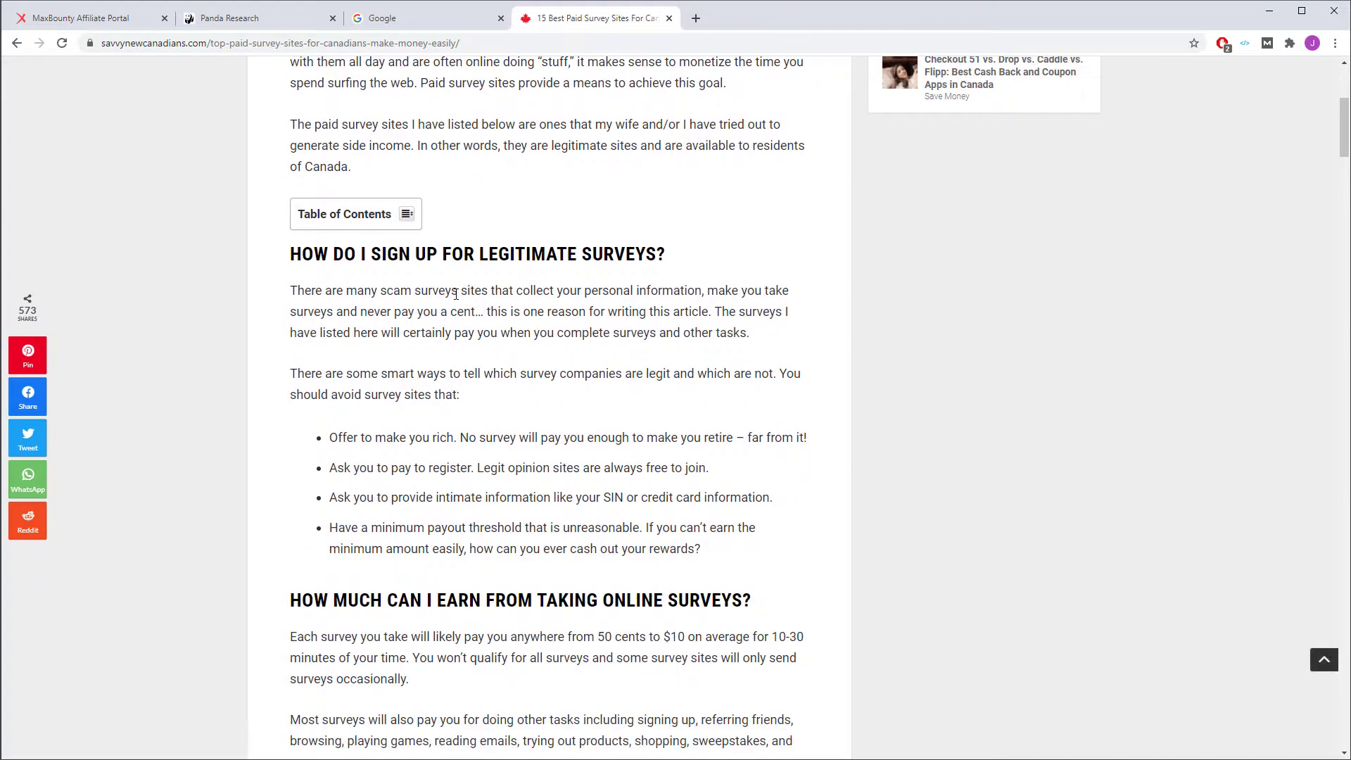
scroll(456, 300, "up", 3)
scroll(458, 295, "down", 5)
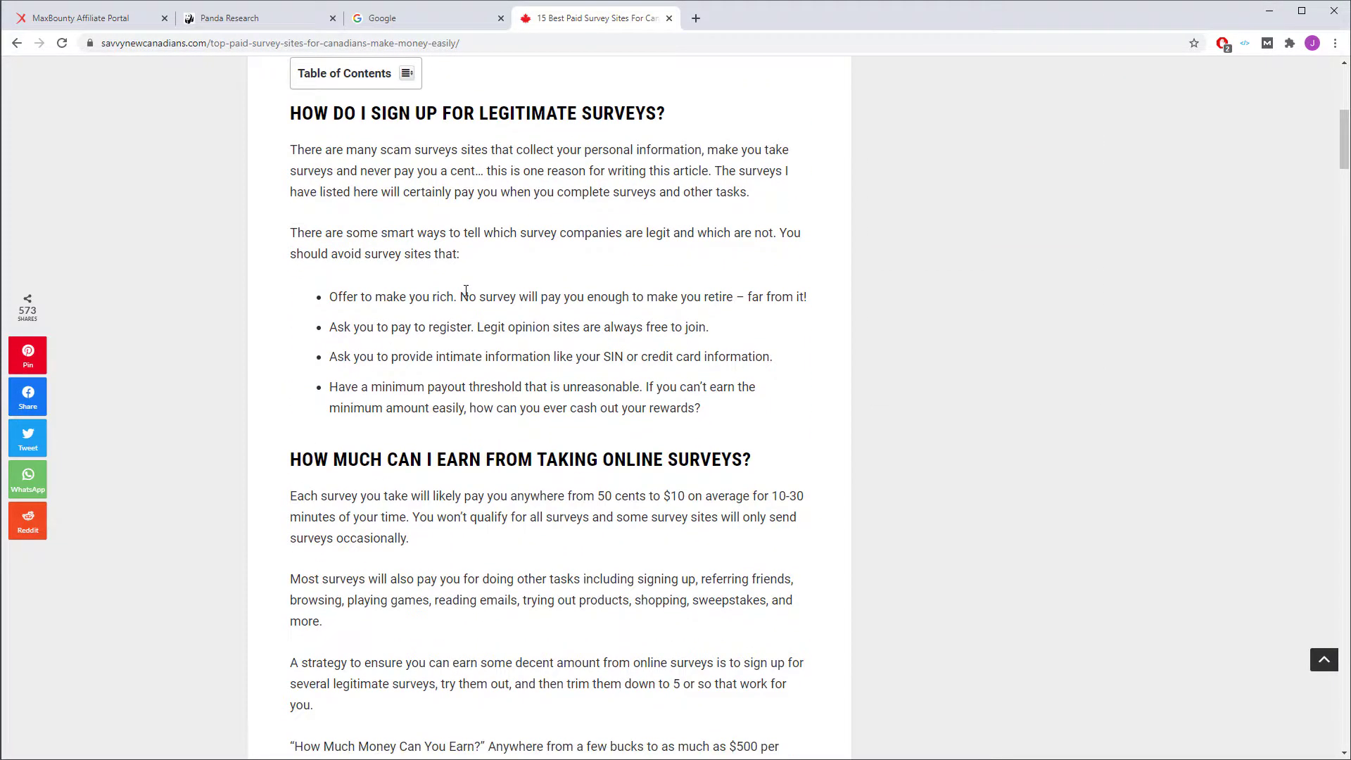
scroll(466, 291, "down", 6)
scroll(436, 220, "up", 13)
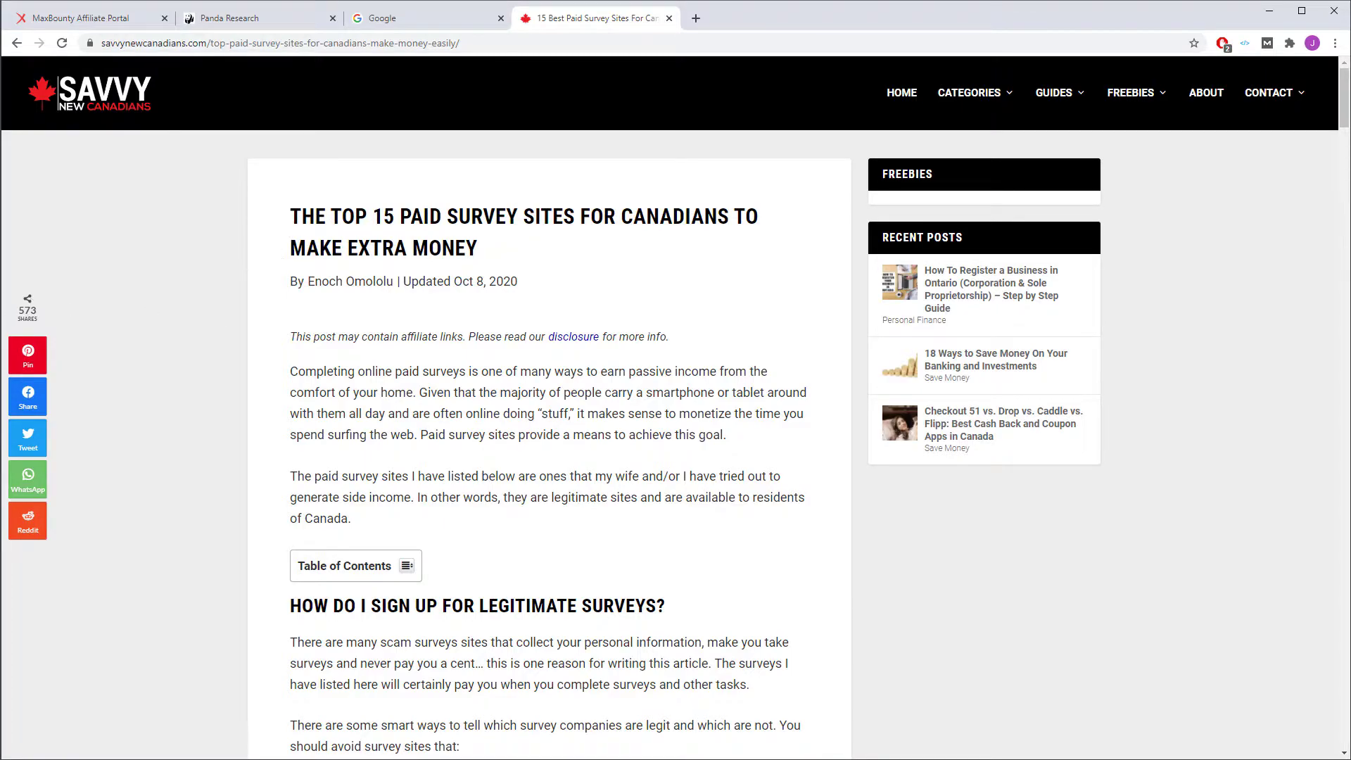
Read the article down to the start of the survey site list, examining how sites pay and the Swagbucks entry.
scroll(271, 341, "down", 3)
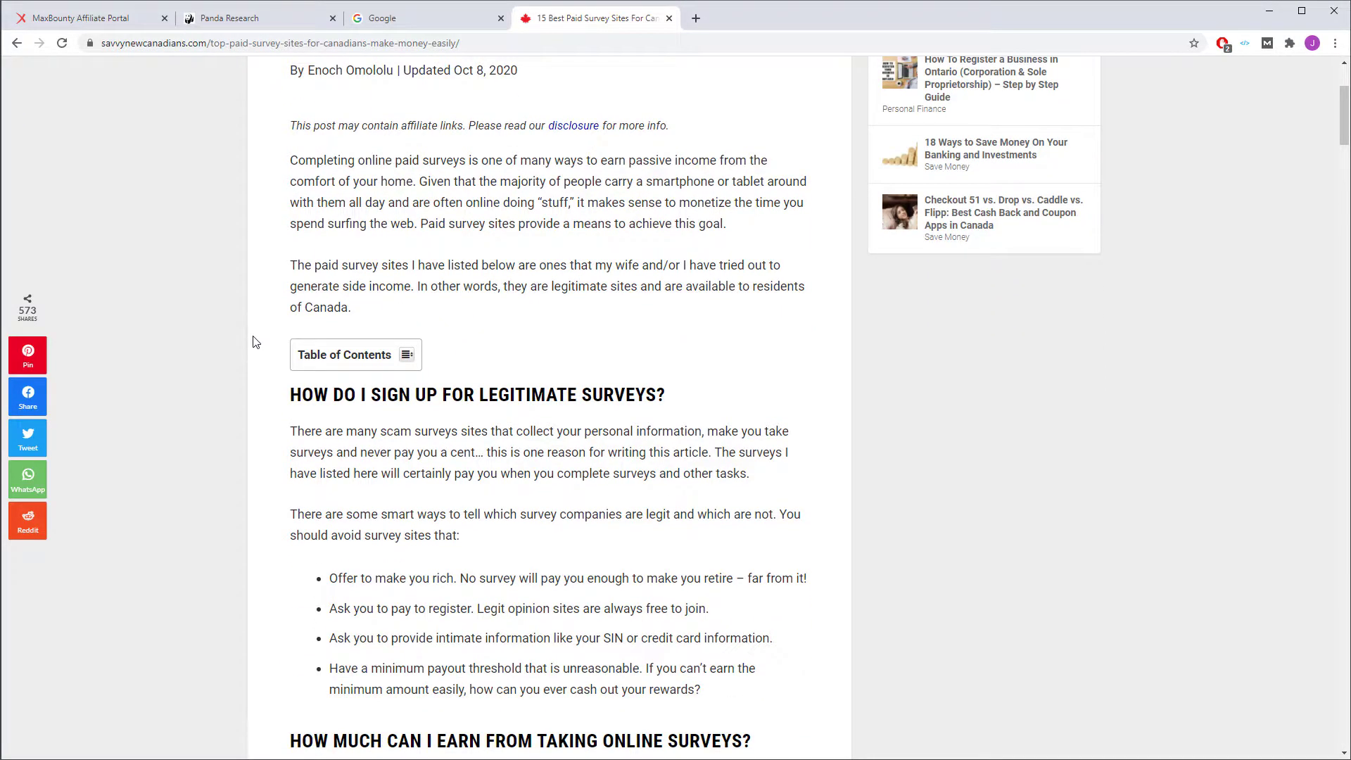
scroll(256, 342, "down", 7)
scroll(255, 342, "up", 7)
scroll(255, 342, "down", 12)
scroll(255, 342, "down", 3)
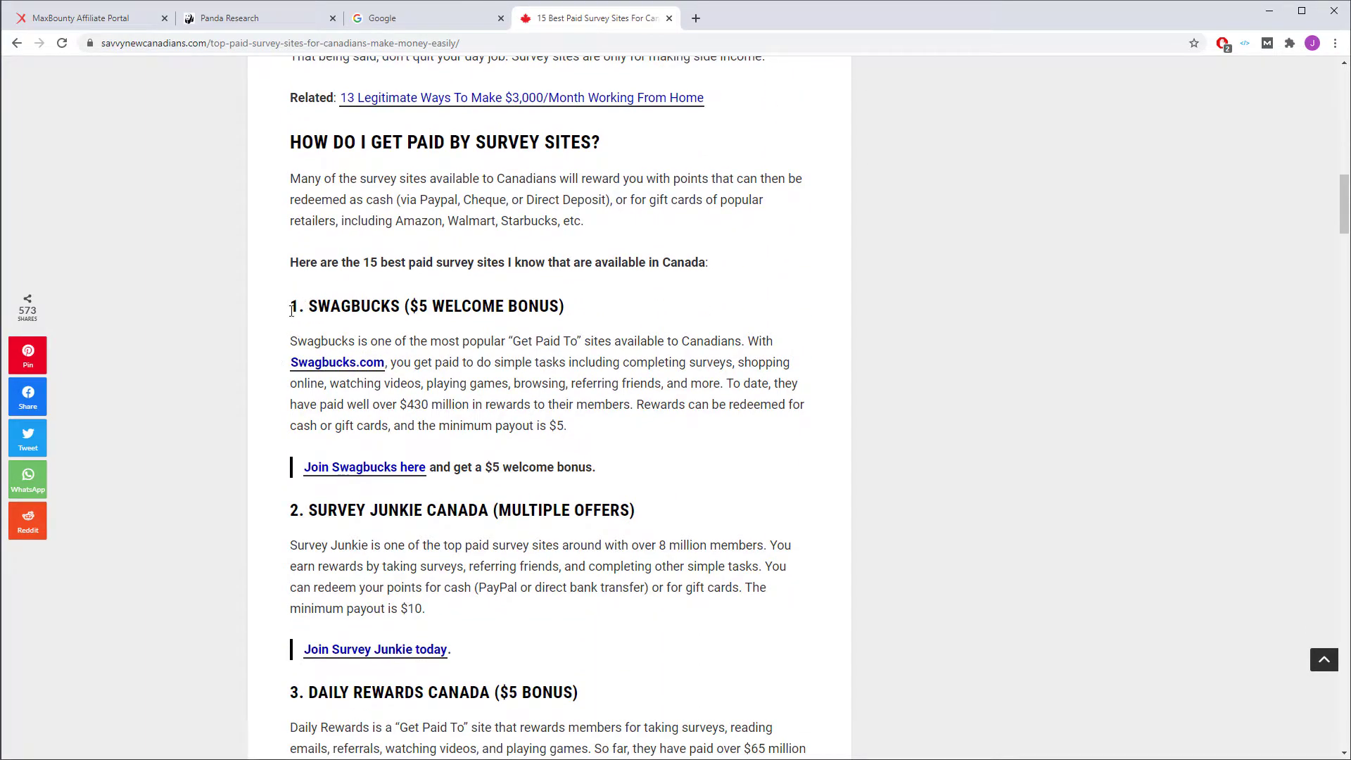
scroll(250, 347, "down", 2)
scroll(295, 340, "up", 2)
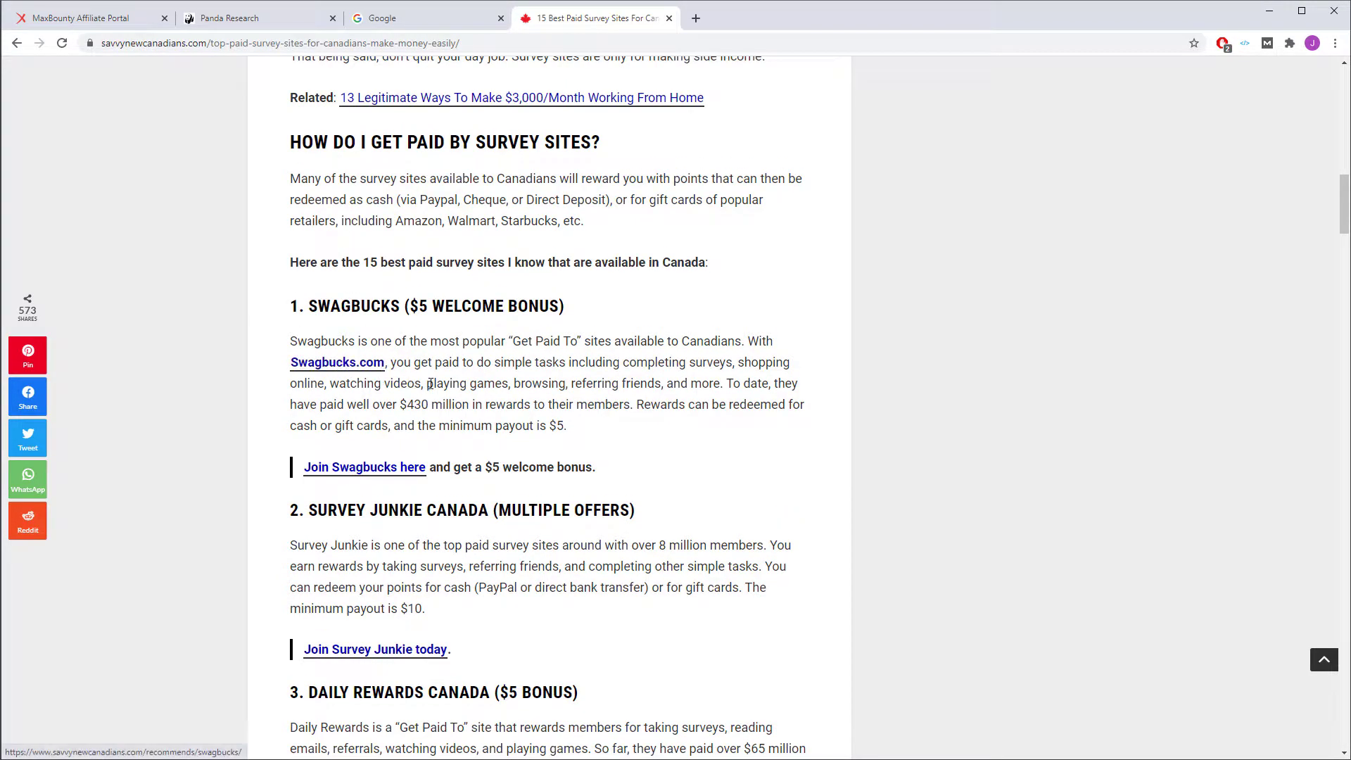
Look through the article's numbered survey sites from Survey Junkie Canada to Qbord, noting how each entry is described and linked.
scroll(359, 348, "down", 2)
scroll(363, 336, "down", 1)
scroll(364, 365, "down", 2)
scroll(362, 331, "down", 2)
scroll(395, 362, "down", 3)
scroll(386, 348, "down", 1)
scroll(465, 383, "down", 2)
scroll(449, 403, "down", 2)
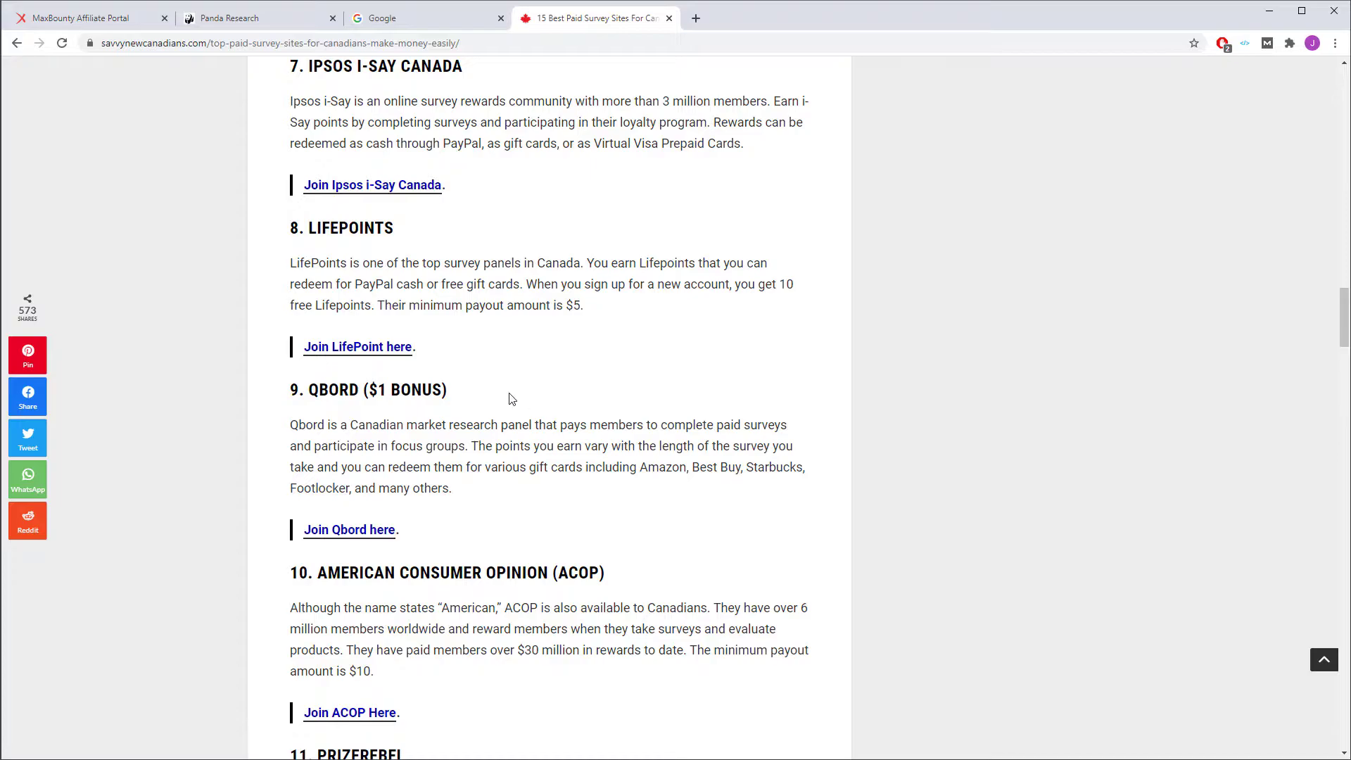
Highlight the PrizeRebel description paragraph as an example entry, and clear the highlight.
scroll(477, 464, "down", 5)
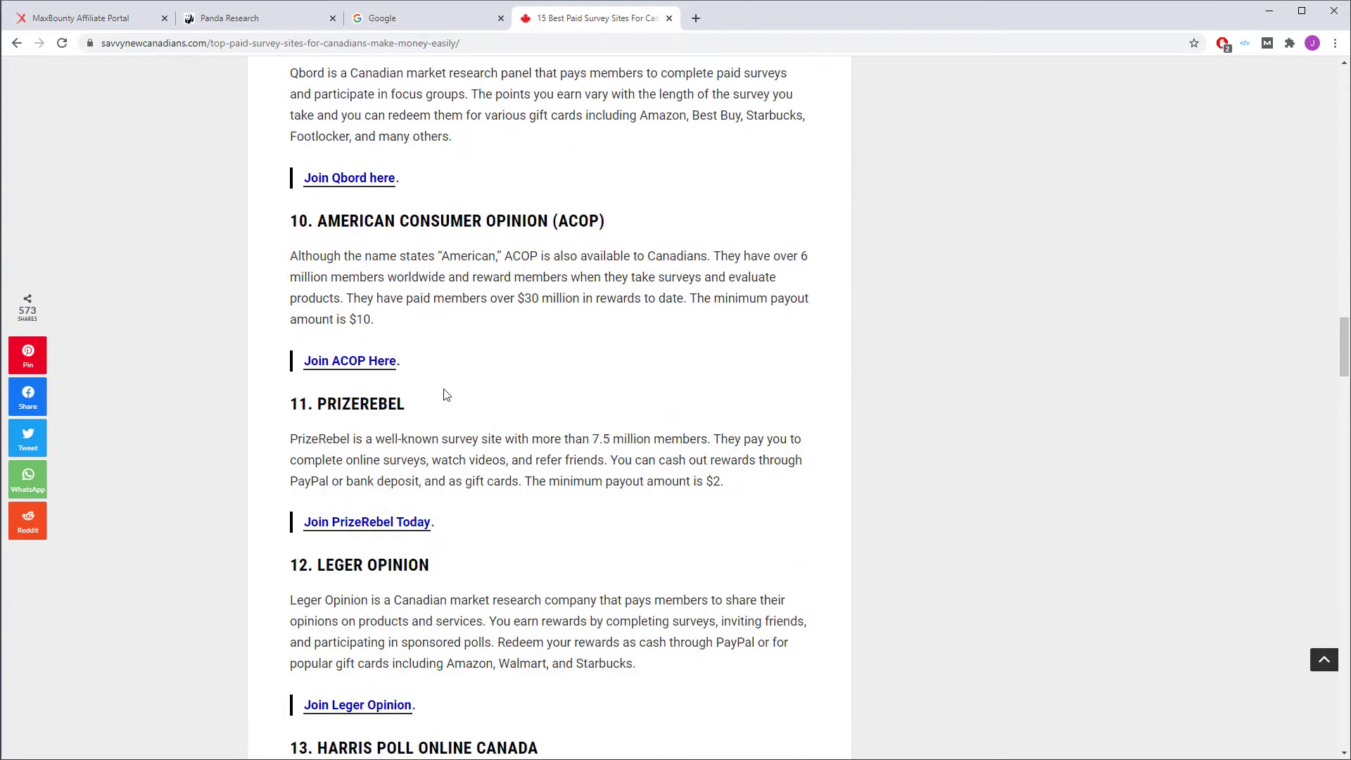
scroll(464, 373, "down", 2)
left_click_drag(289, 300, 731, 347)
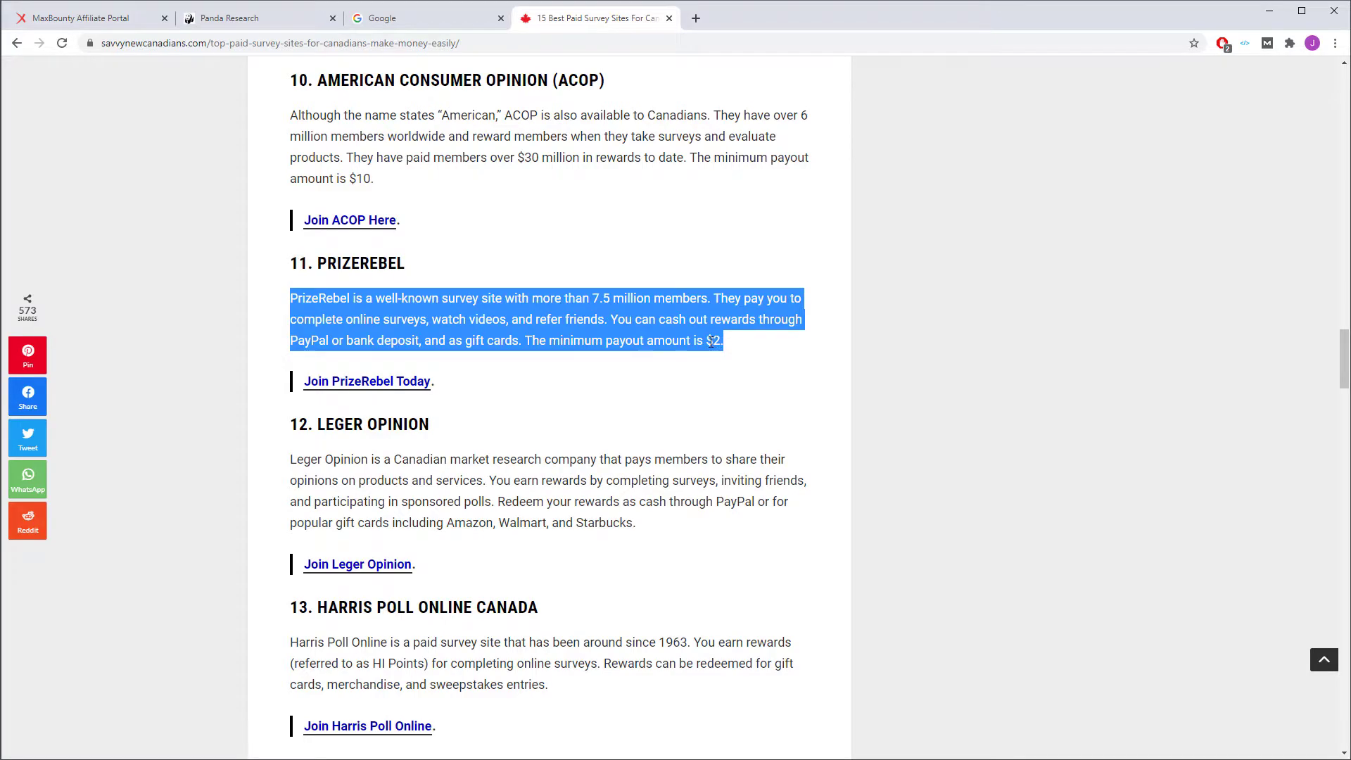
scroll(597, 365, "down", 2)
left_click(518, 251)
Review the final survey site entries through the Angus Reid Forum bonus and return to the article's heading.
scroll(518, 317, "down", 5)
scroll(497, 352, "down", 1)
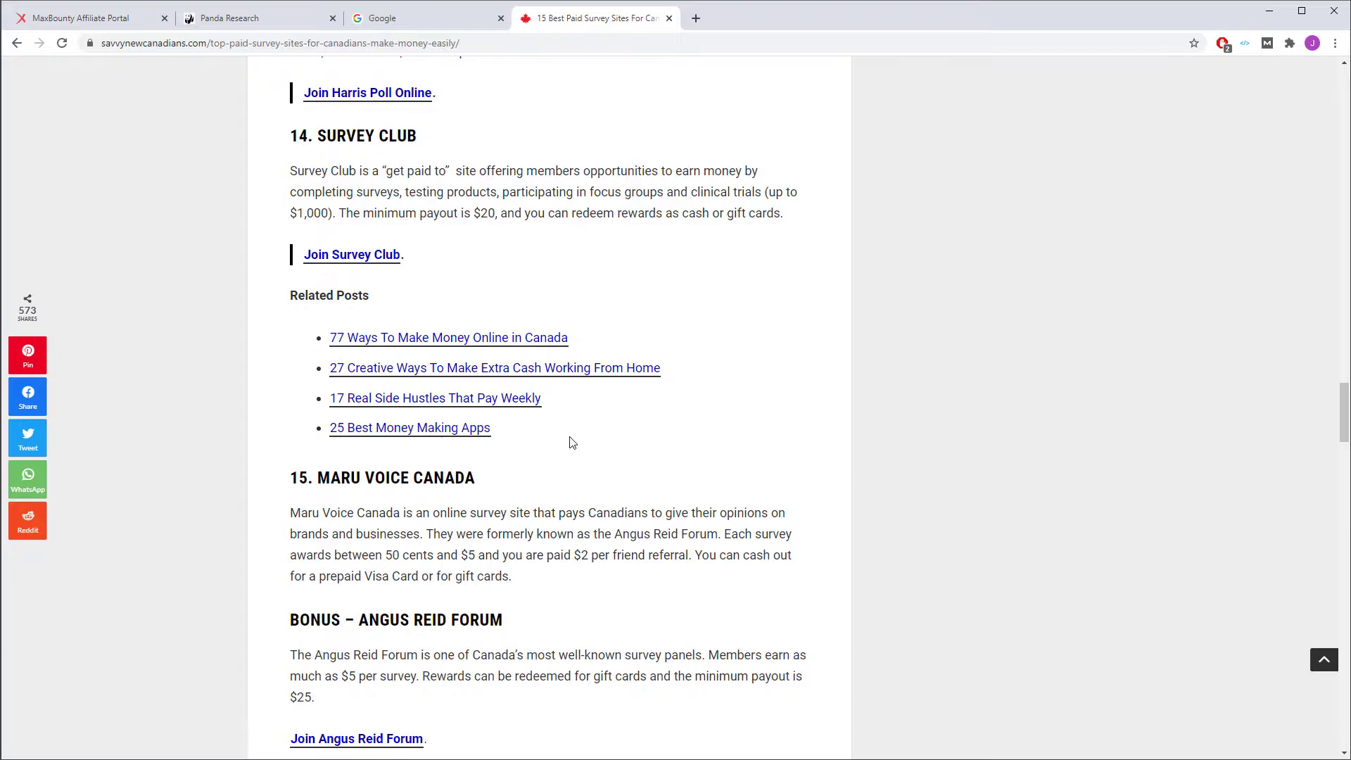
scroll(572, 442, "down", 2)
scroll(571, 442, "up", 20)
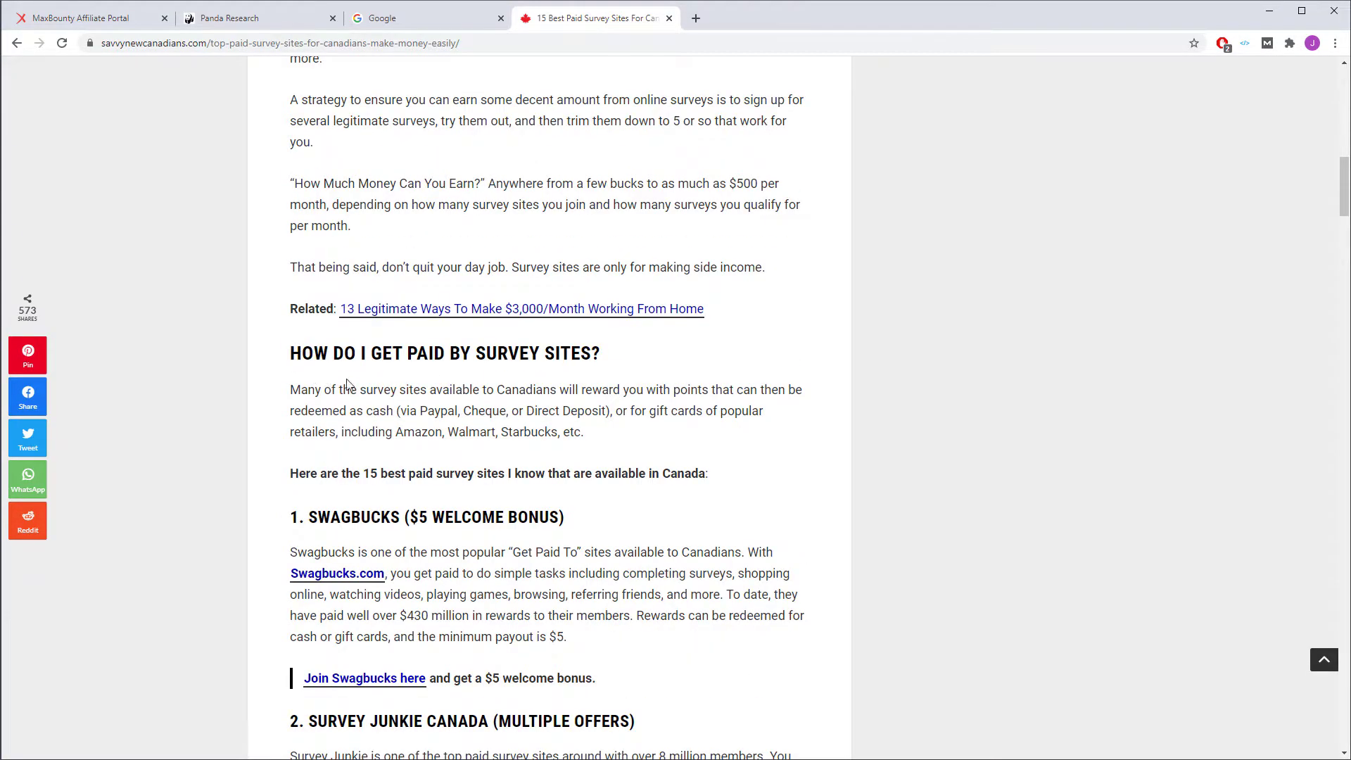
scroll(500, 413, "up", 6)
scroll(501, 412, "up", 7)
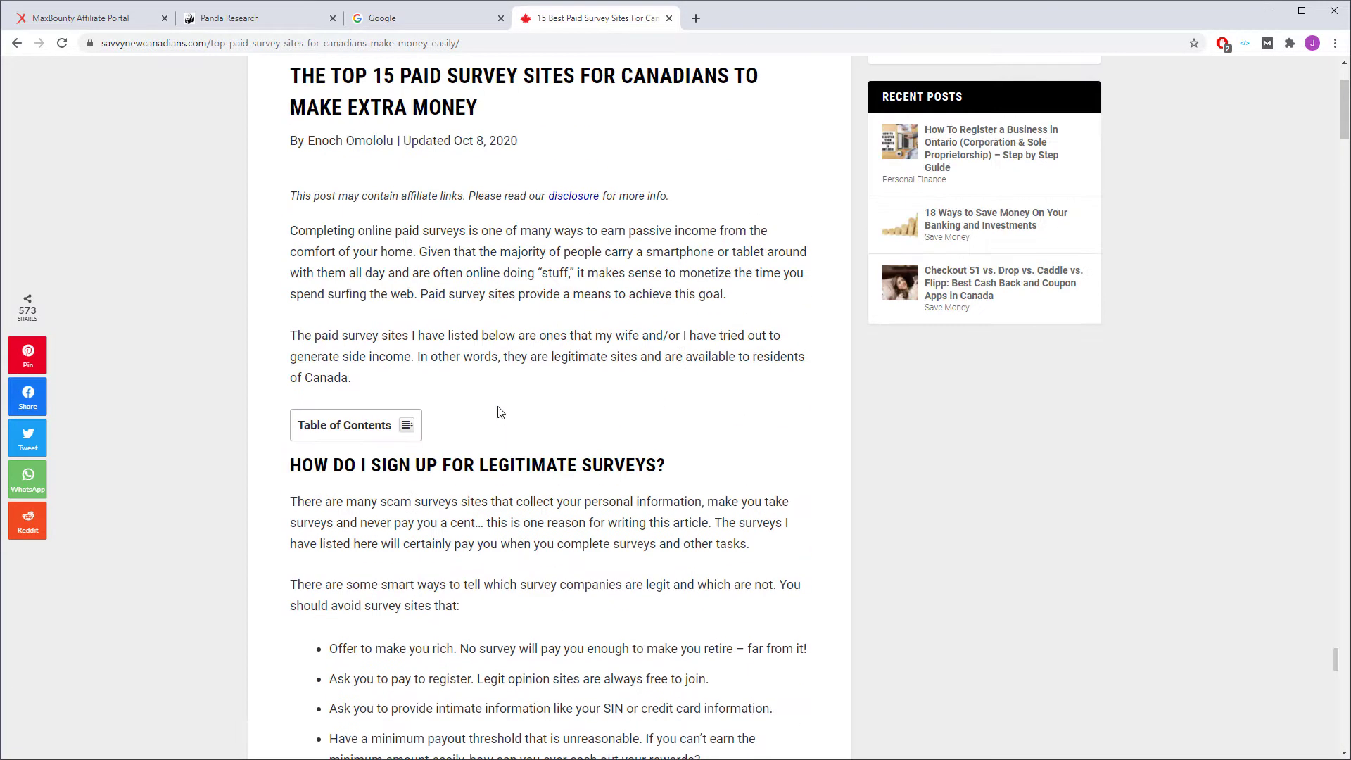
scroll(490, 386, "up", 2)
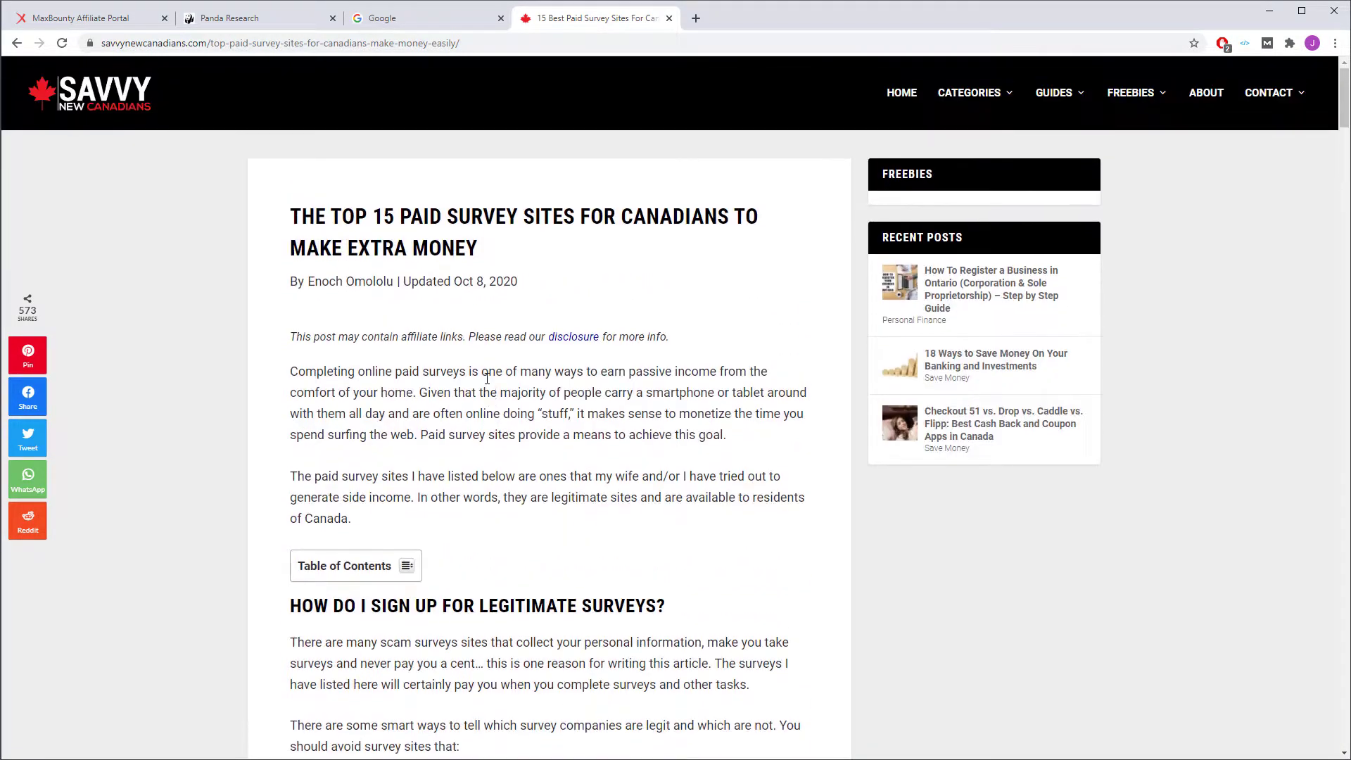
Skim the paid-survey article from its heading through the numbered survey sites and return to its start.
scroll(486, 383, "down", 15)
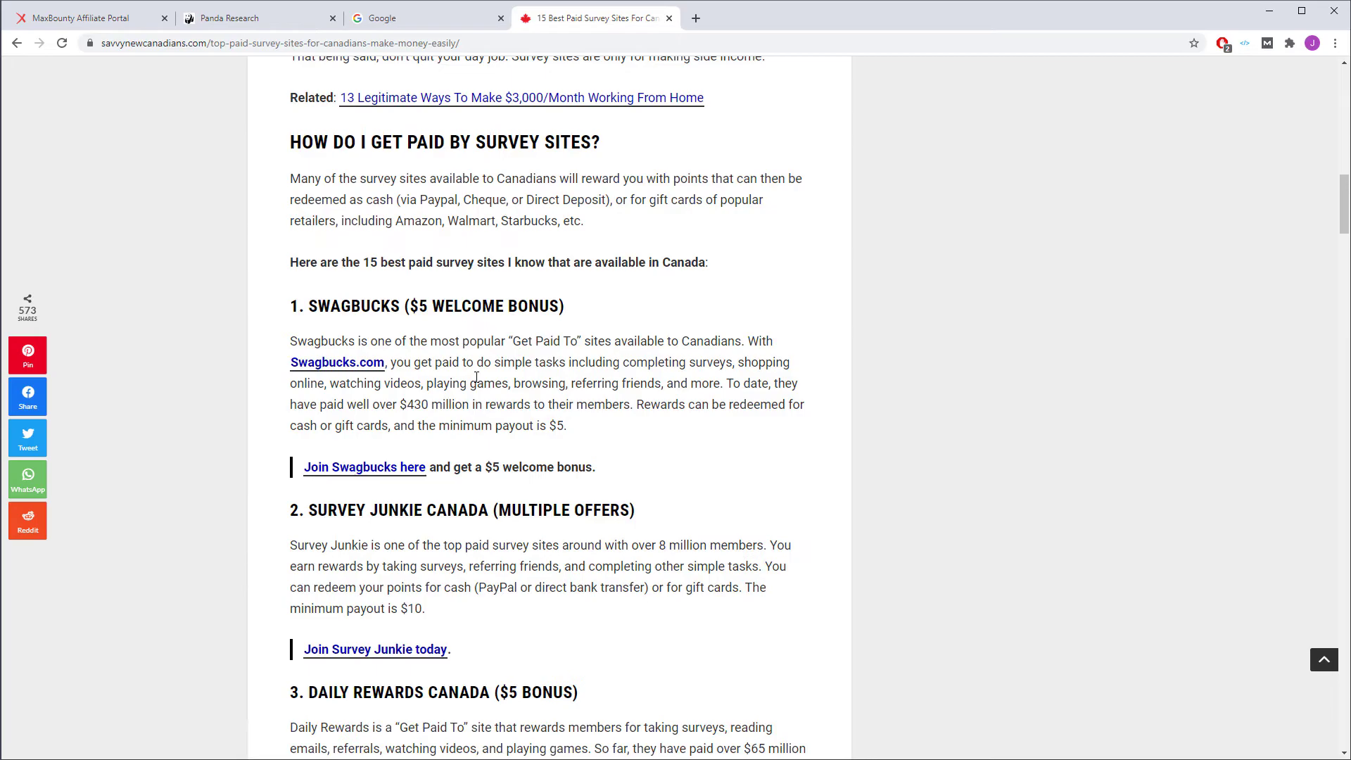
scroll(477, 378, "down", 17)
scroll(477, 380, "down", 16)
scroll(478, 382, "up", 20)
scroll(478, 382, "up", 20)
scroll(477, 381, "down", 6)
scroll(477, 381, "up", 9)
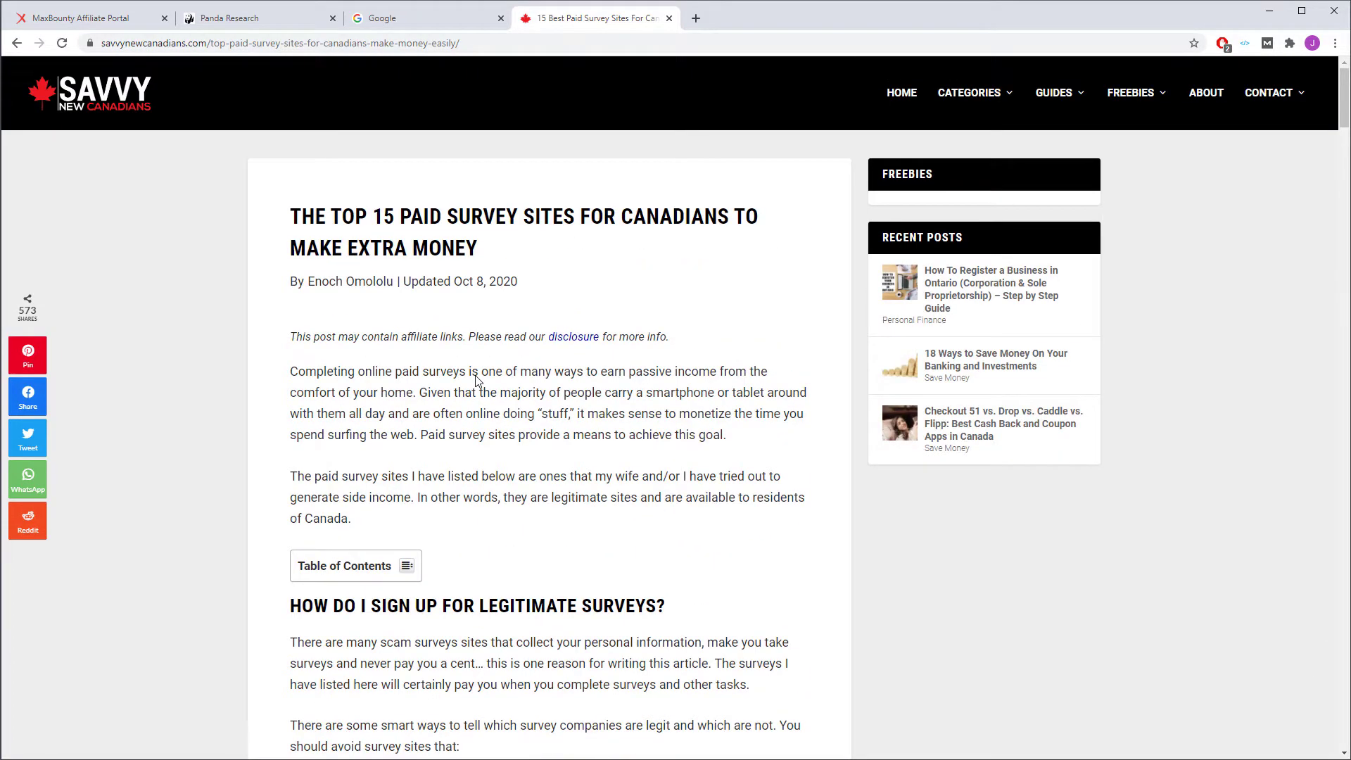
Examine the article's structure from the legitimate-survey advice through the numbered entries to Maru Voice Canada.
scroll(476, 380, "down", 6)
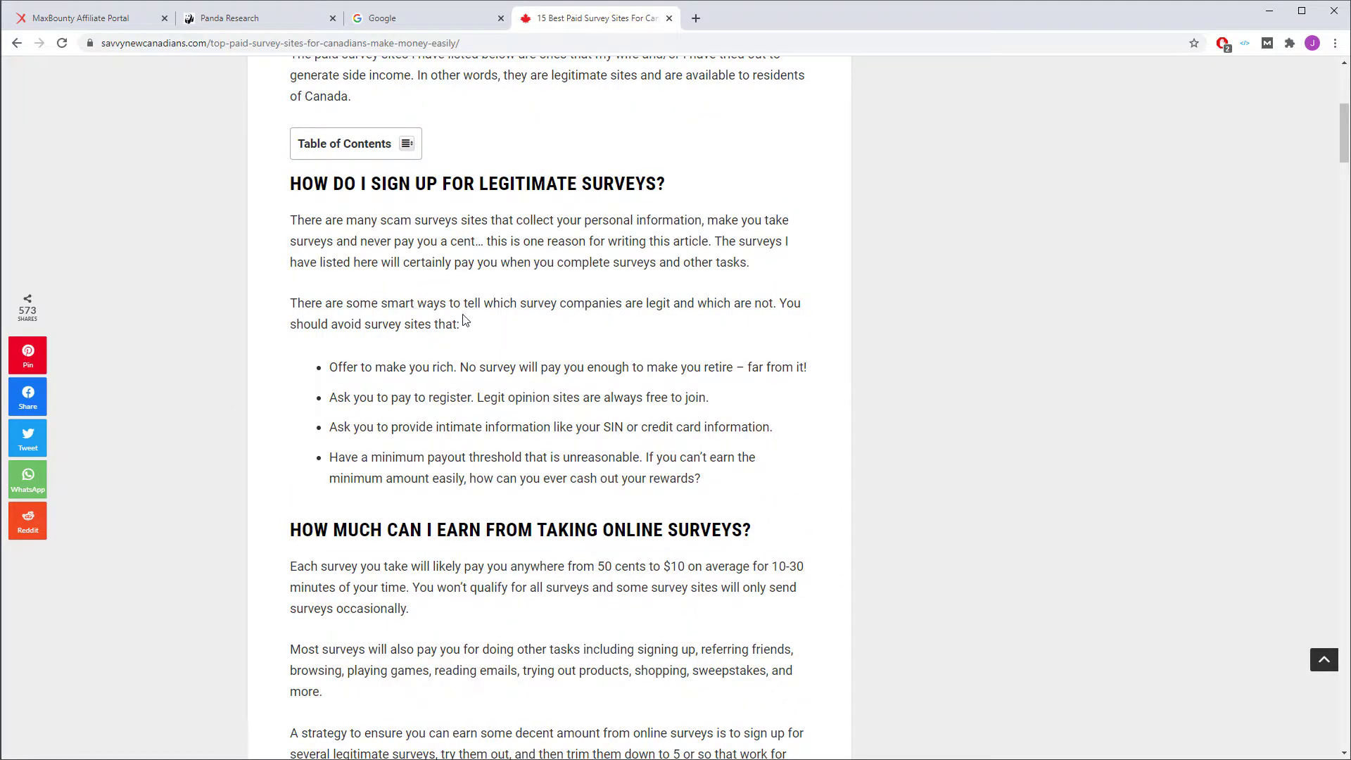
scroll(464, 321, "down", 15)
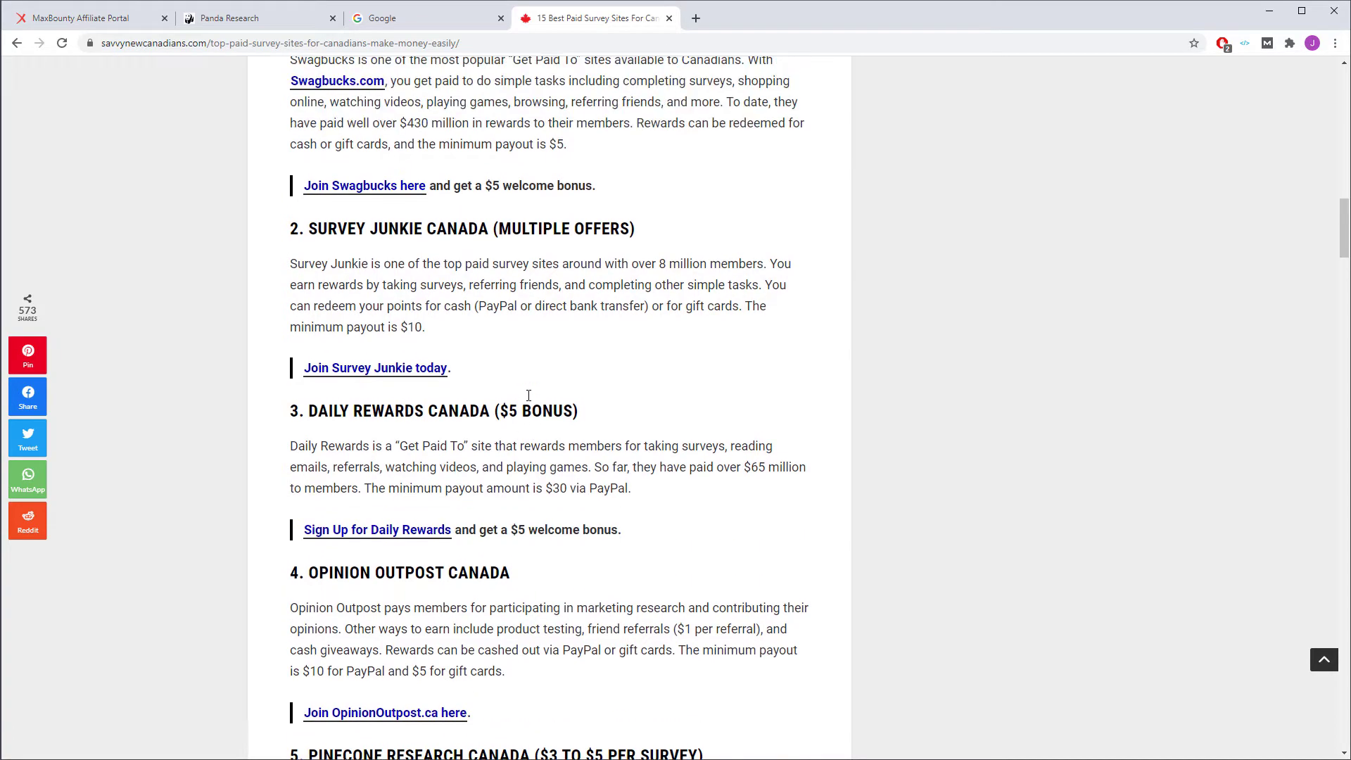
scroll(530, 400, "up", 2)
scroll(451, 331, "down", 13)
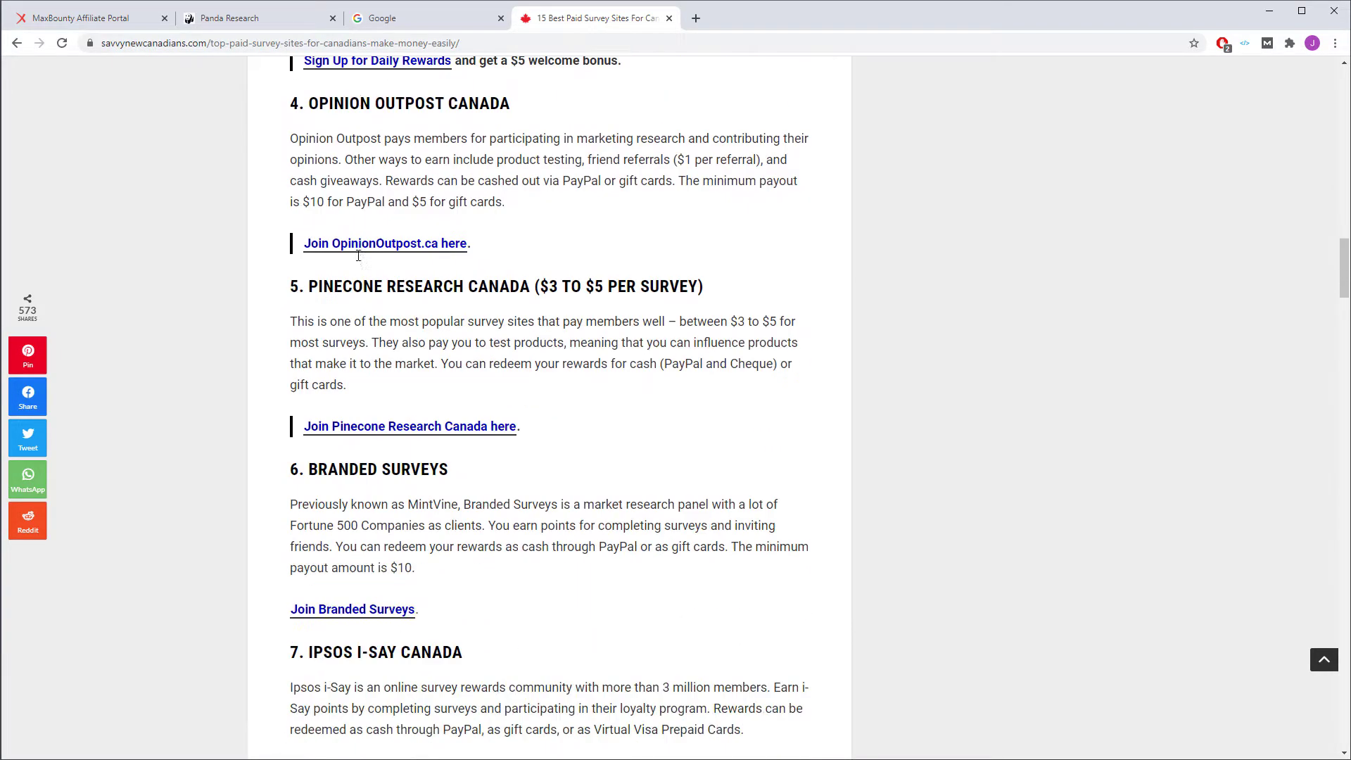
scroll(360, 256, "down", 16)
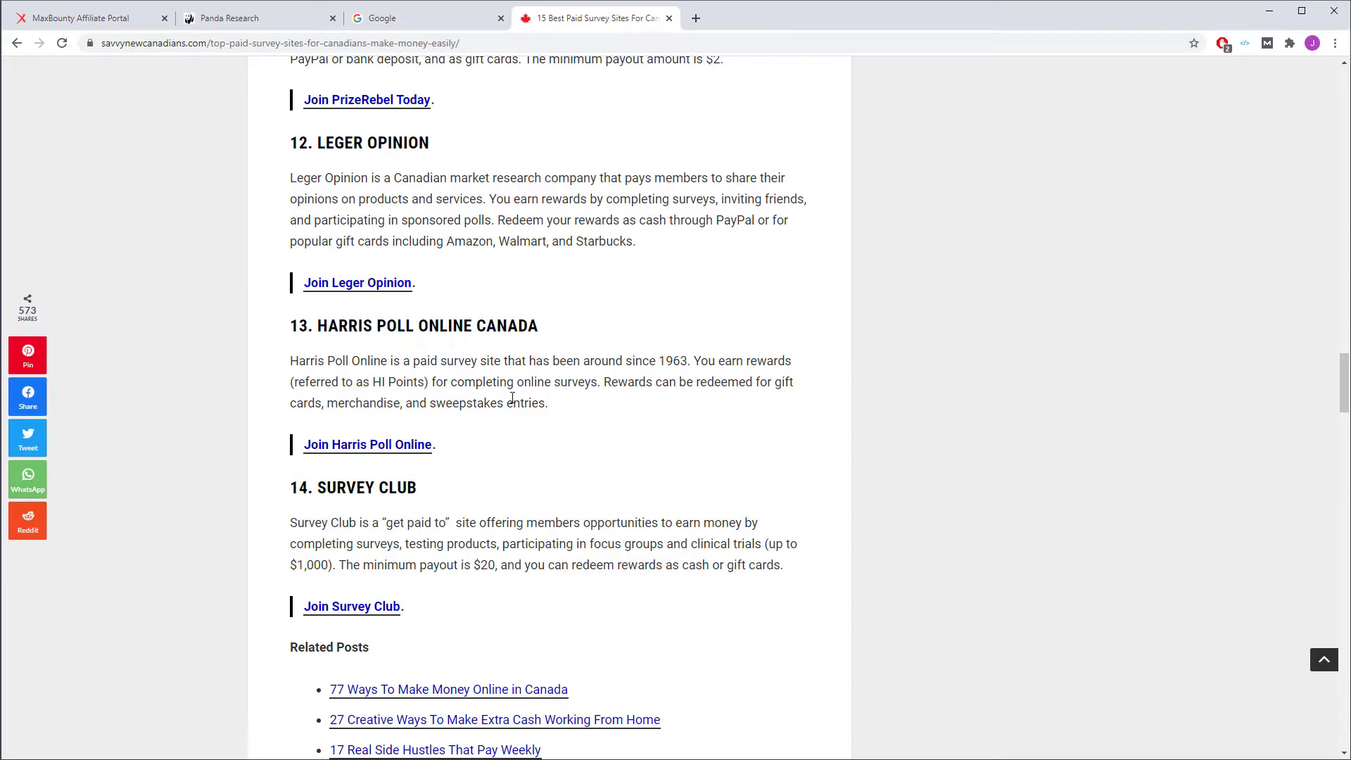
scroll(496, 440, "down", 2)
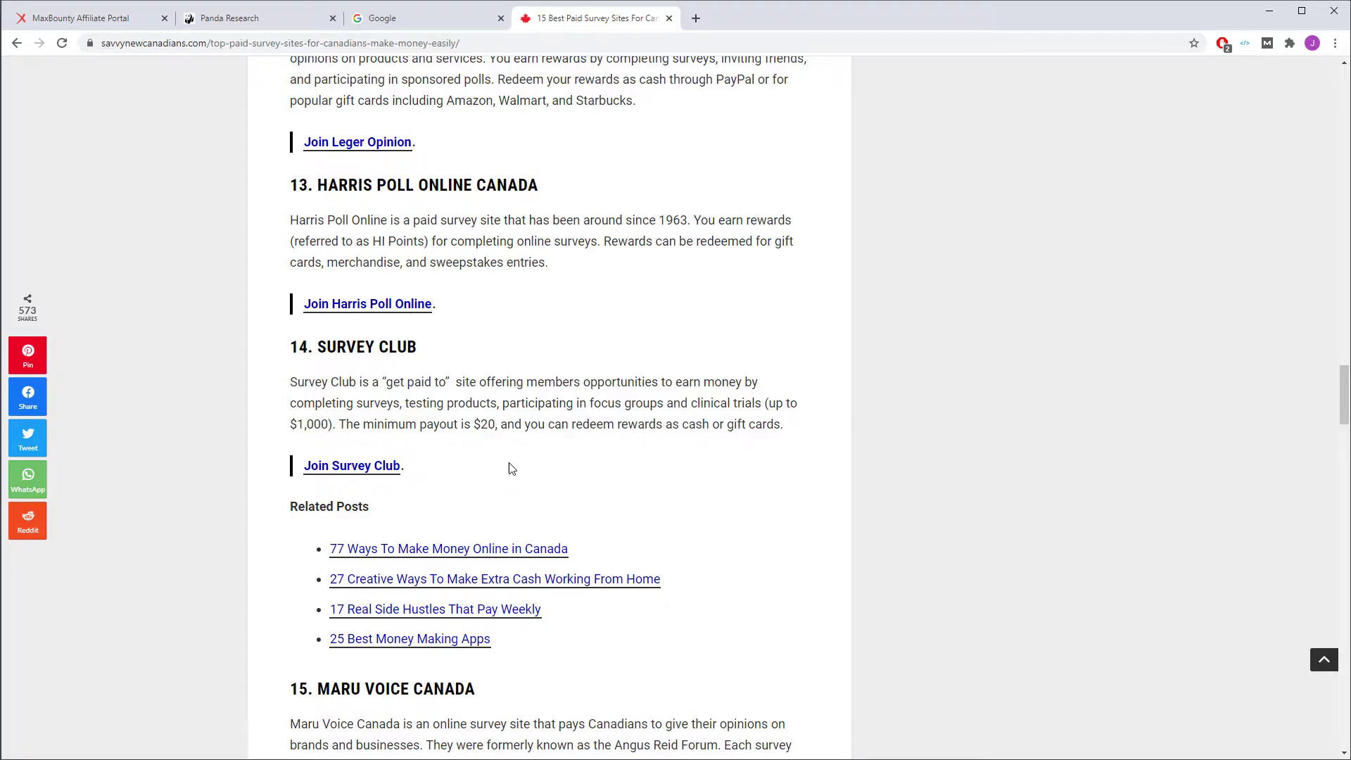
scroll(508, 465, "down", 6)
Go back through the survey entries to the Swagbucks recommendation link and the article's introduction.
scroll(508, 462, "up", 12)
scroll(512, 455, "up", 20)
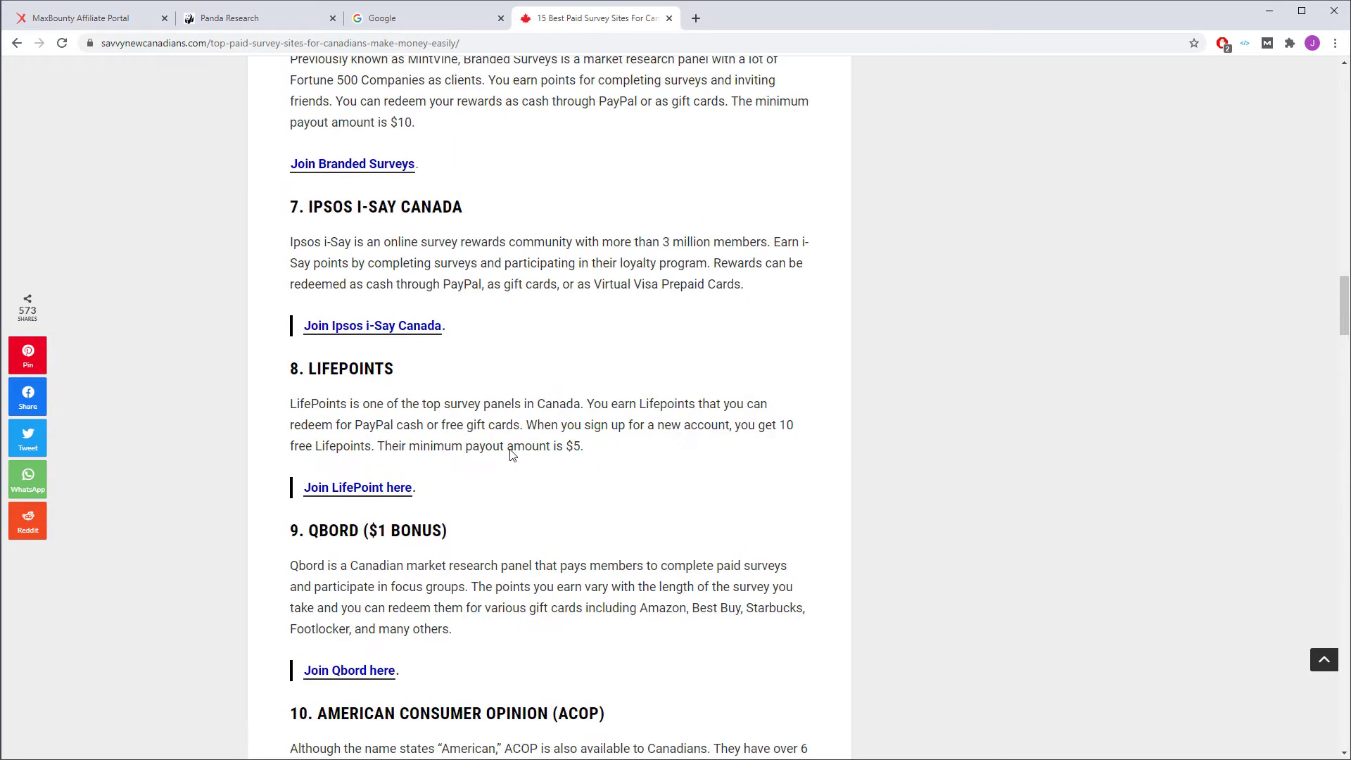
scroll(512, 455, "up", 5)
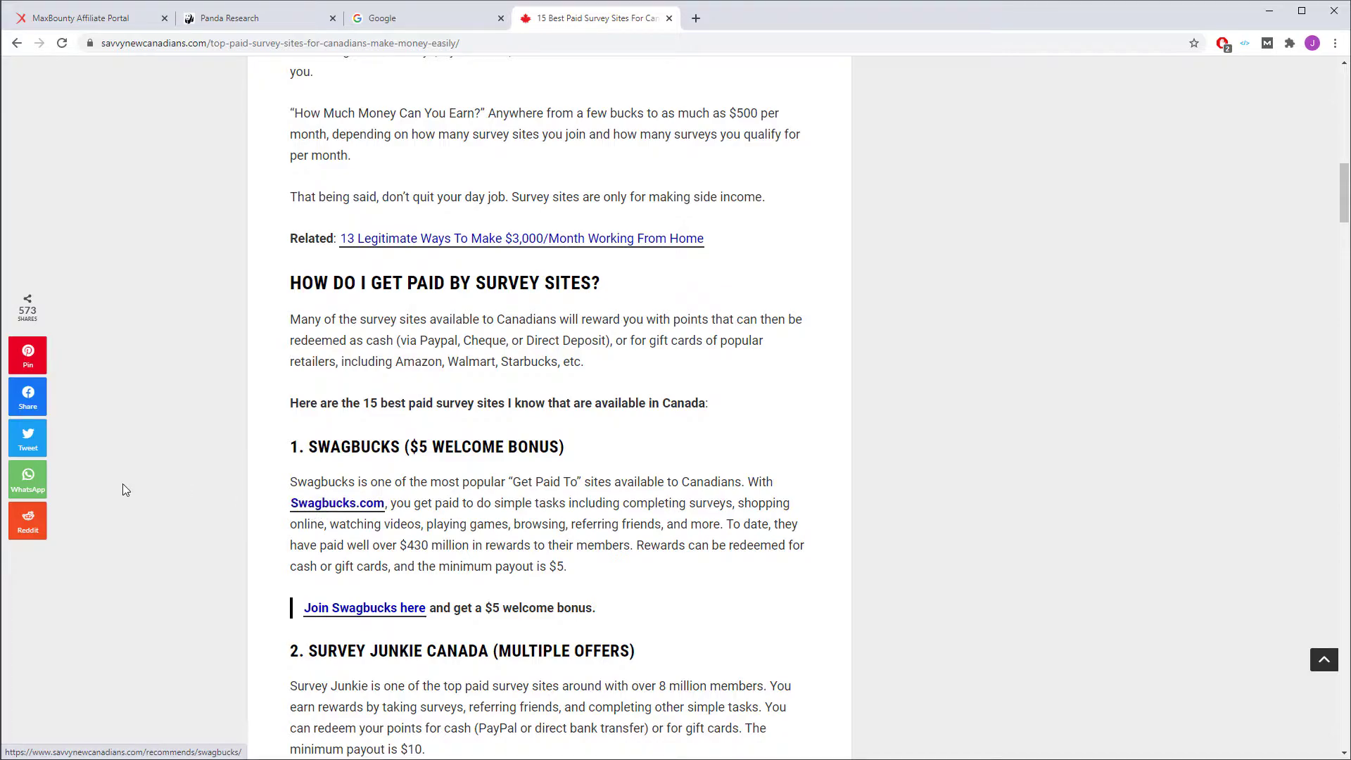
scroll(268, 489, "up", 10)
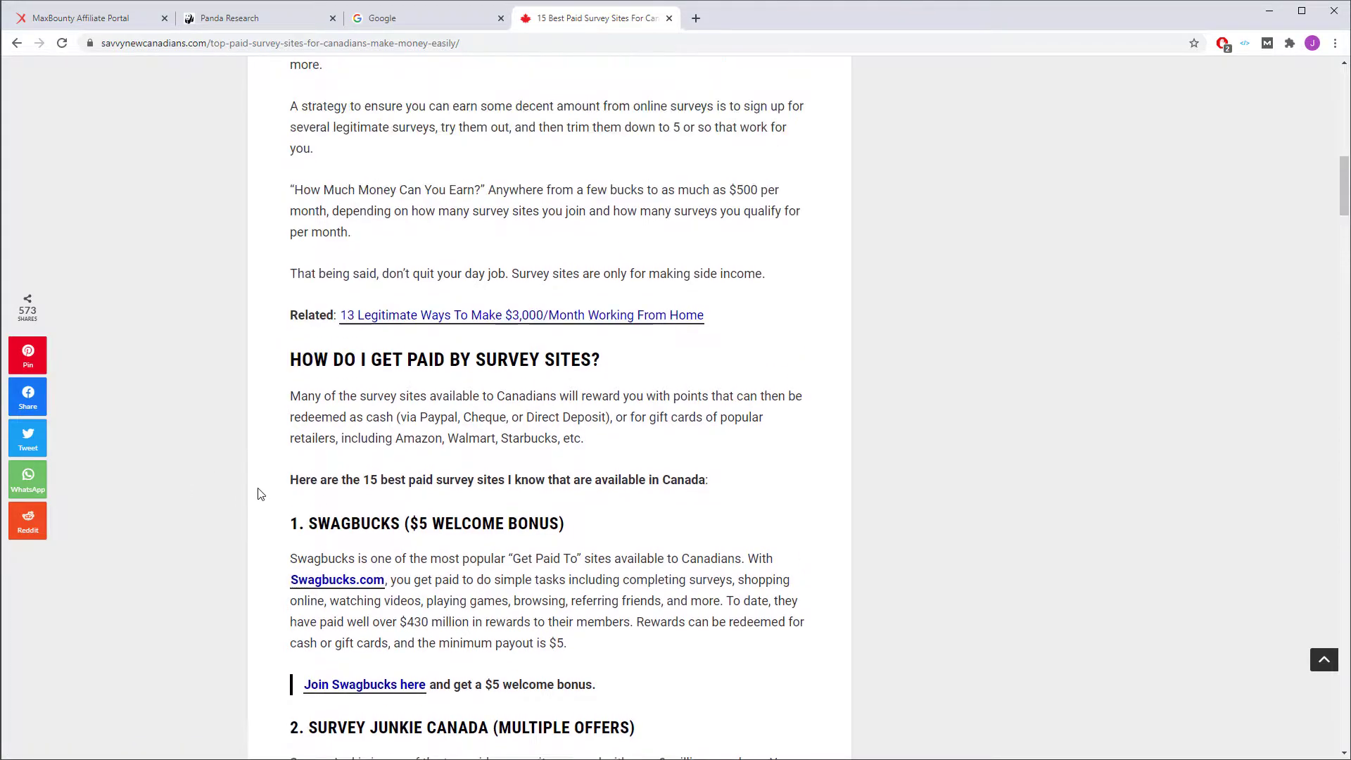
scroll(260, 494, "up", 2)
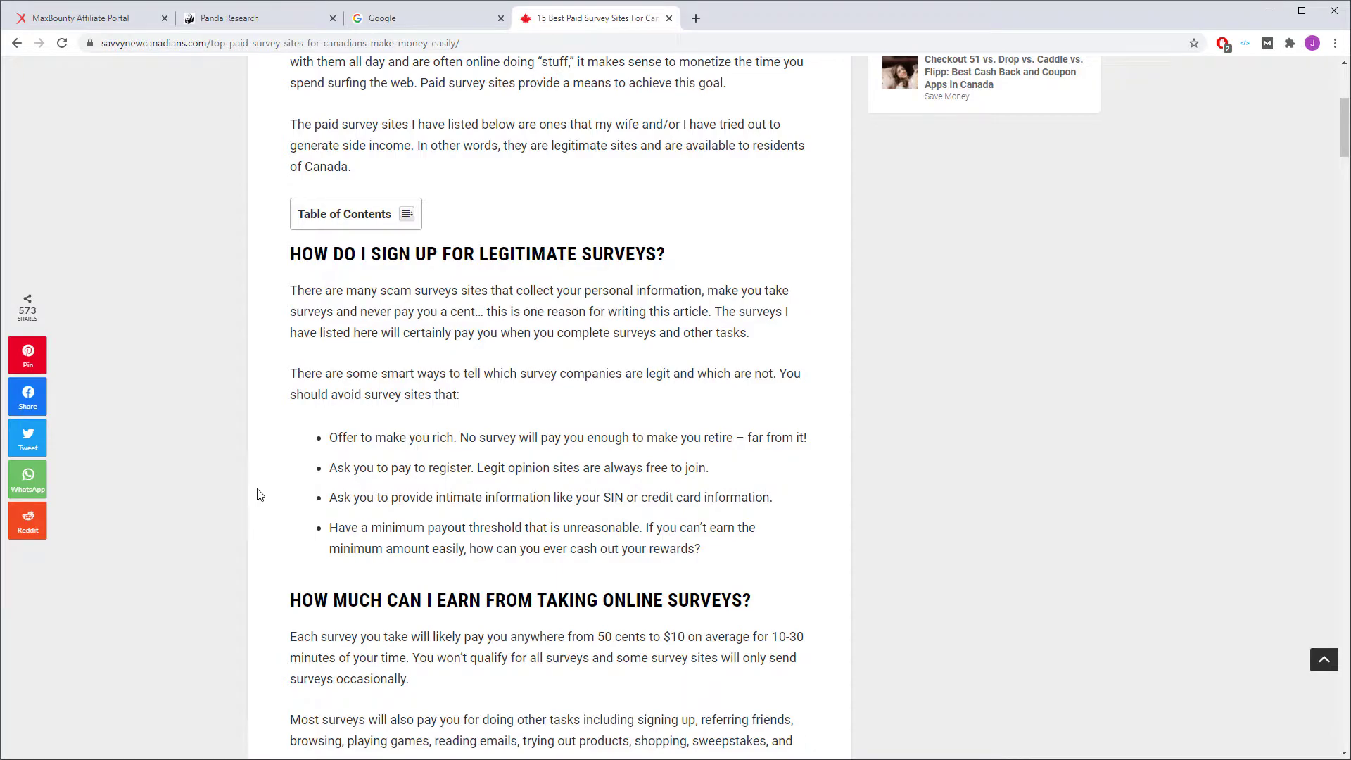
scroll(262, 497, "up", 5)
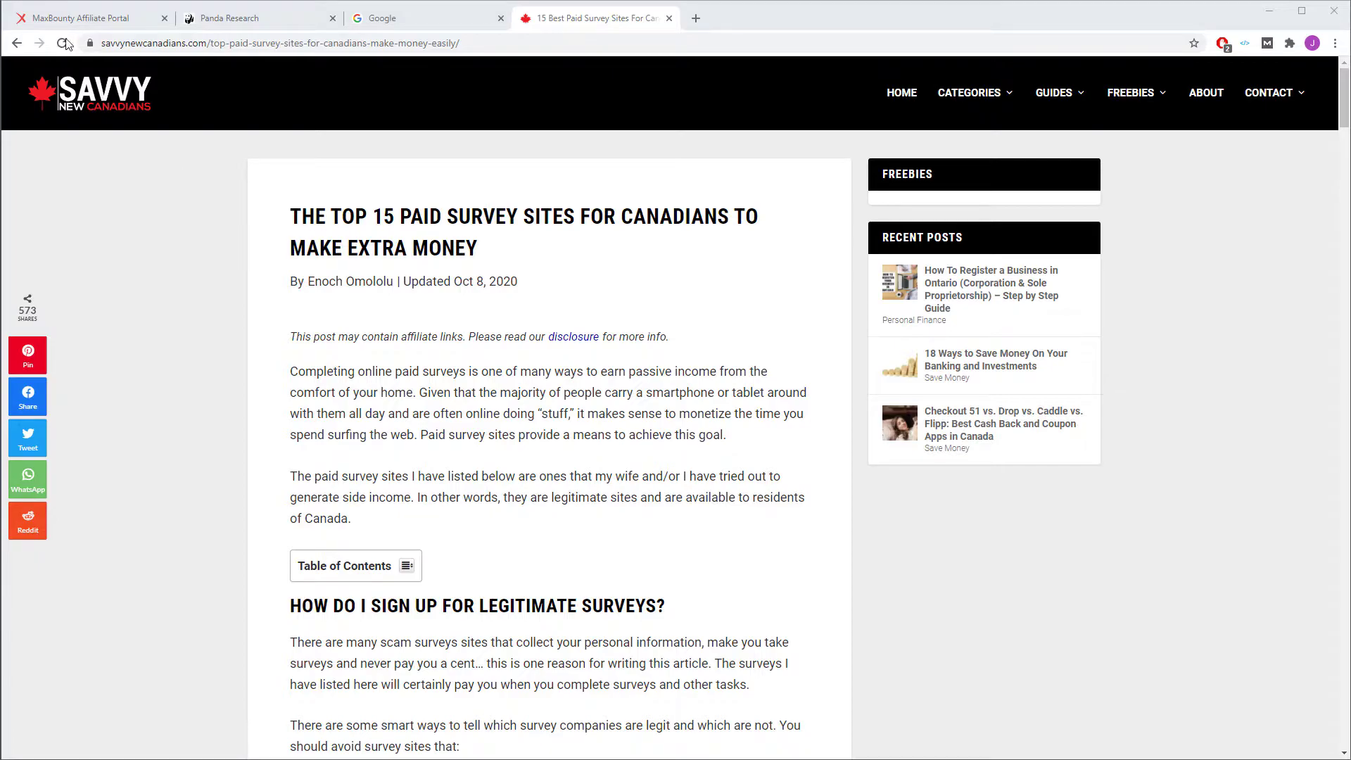
Return to MaxBounty's approved US per-lead survey campaigns and look through the listed offers and their rates.
left_click(77, 17)
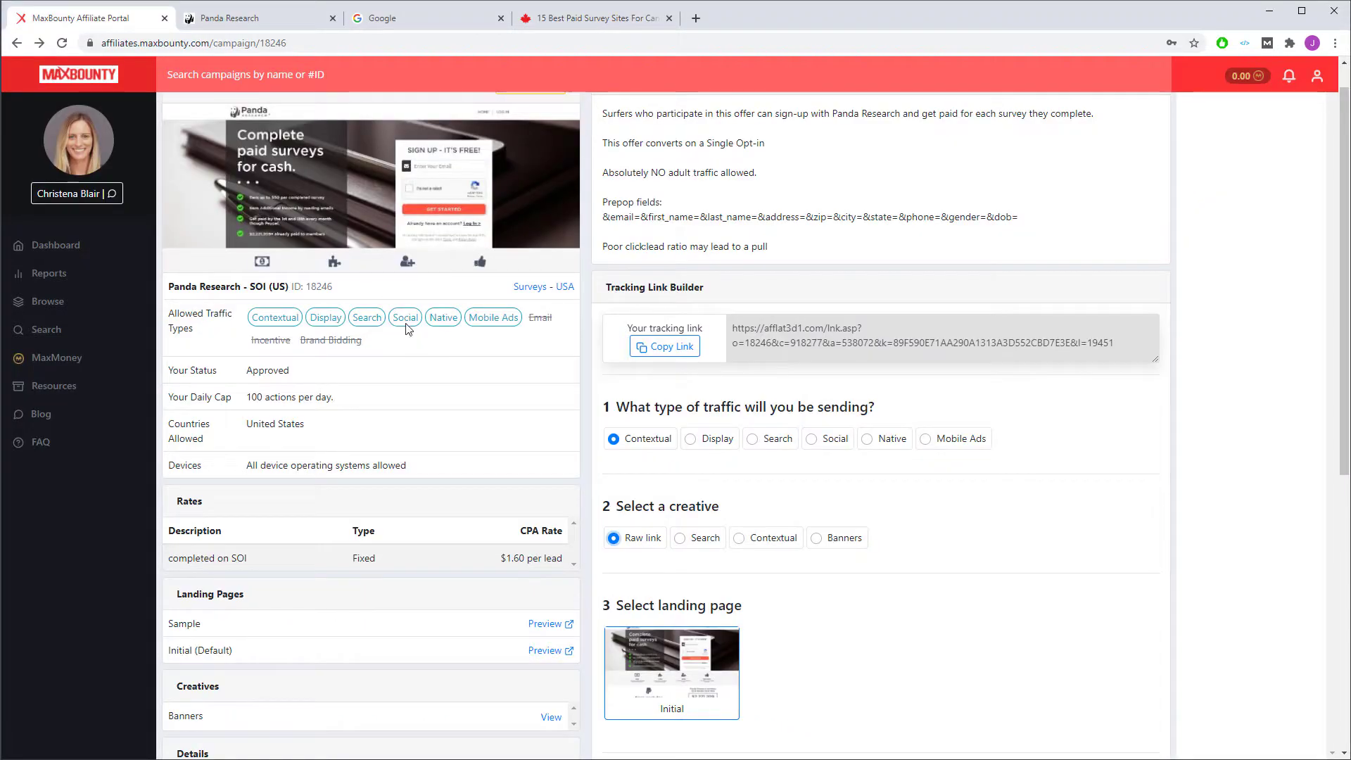
left_click(125, 321)
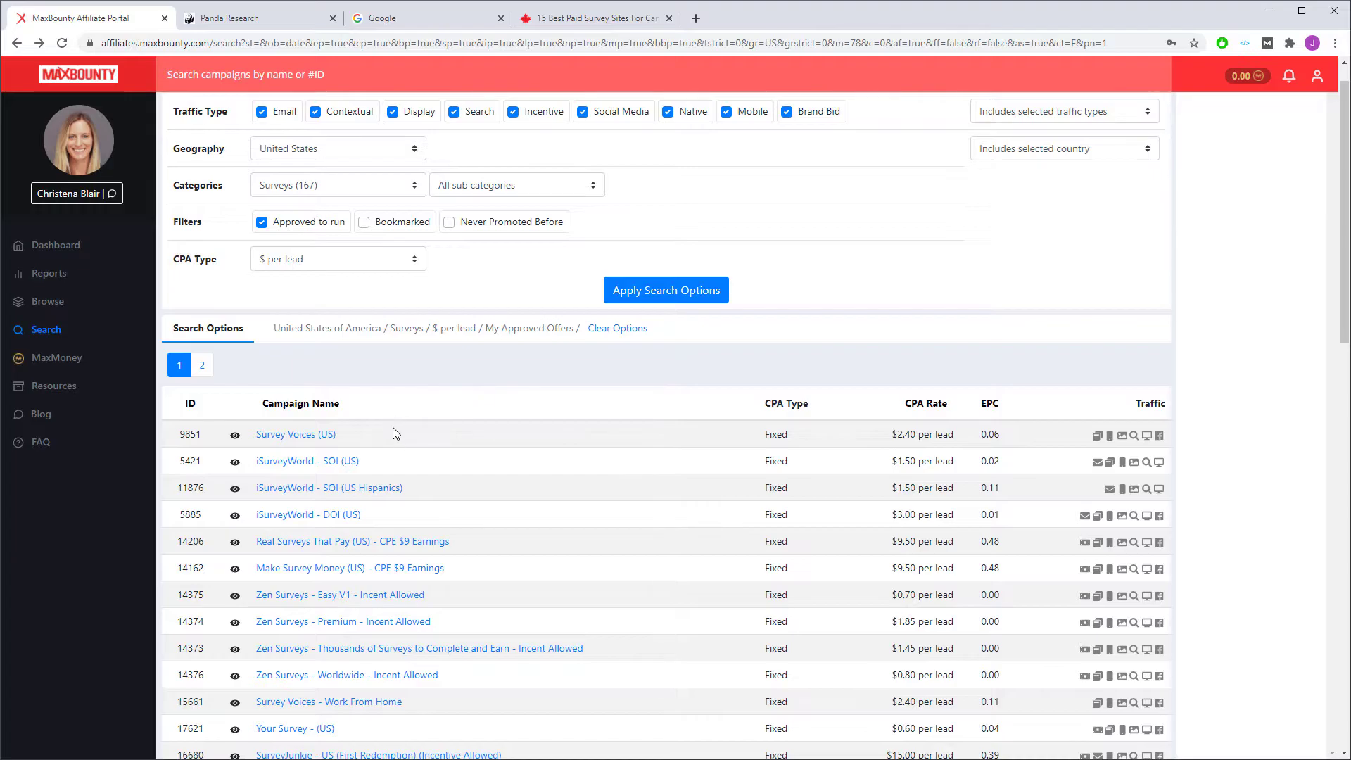
scroll(393, 432, "down", 4)
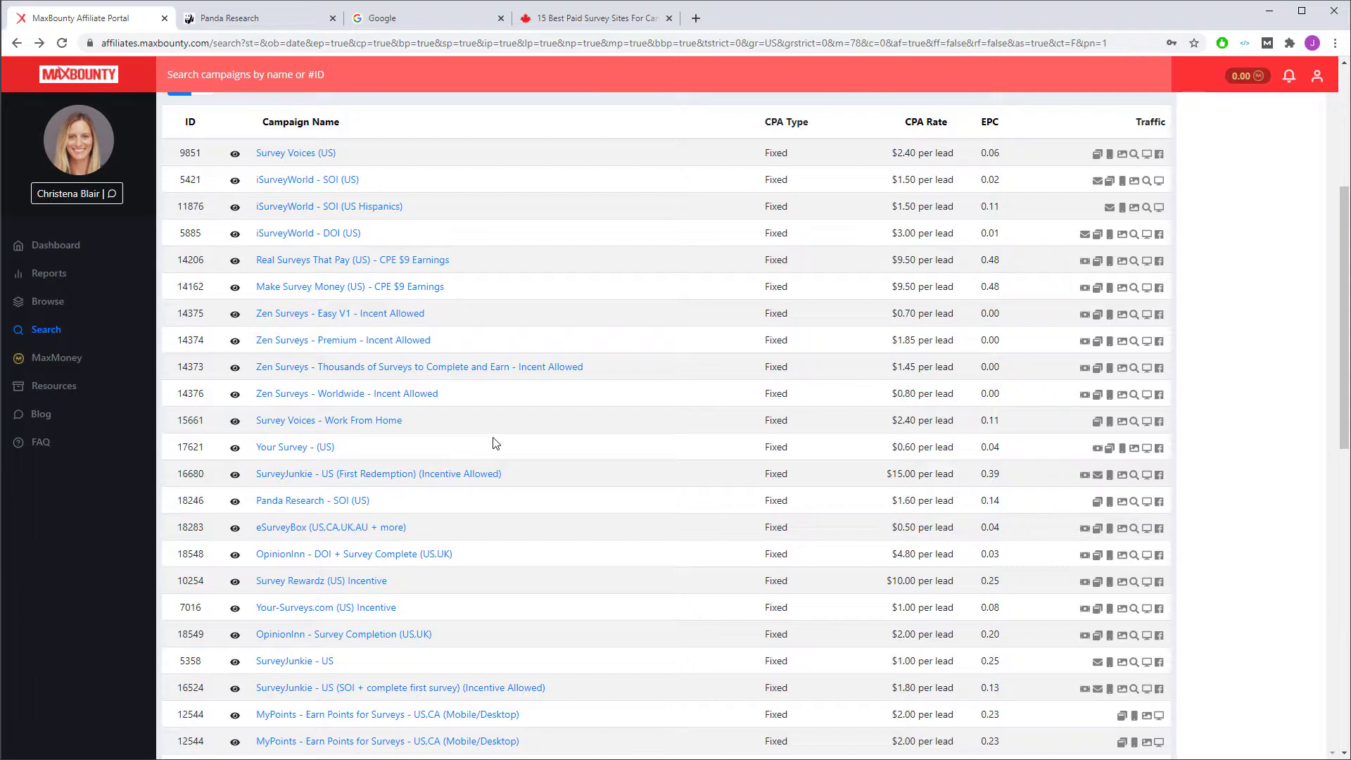
scroll(350, 476, "down", 1)
scroll(349, 477, "down", 4)
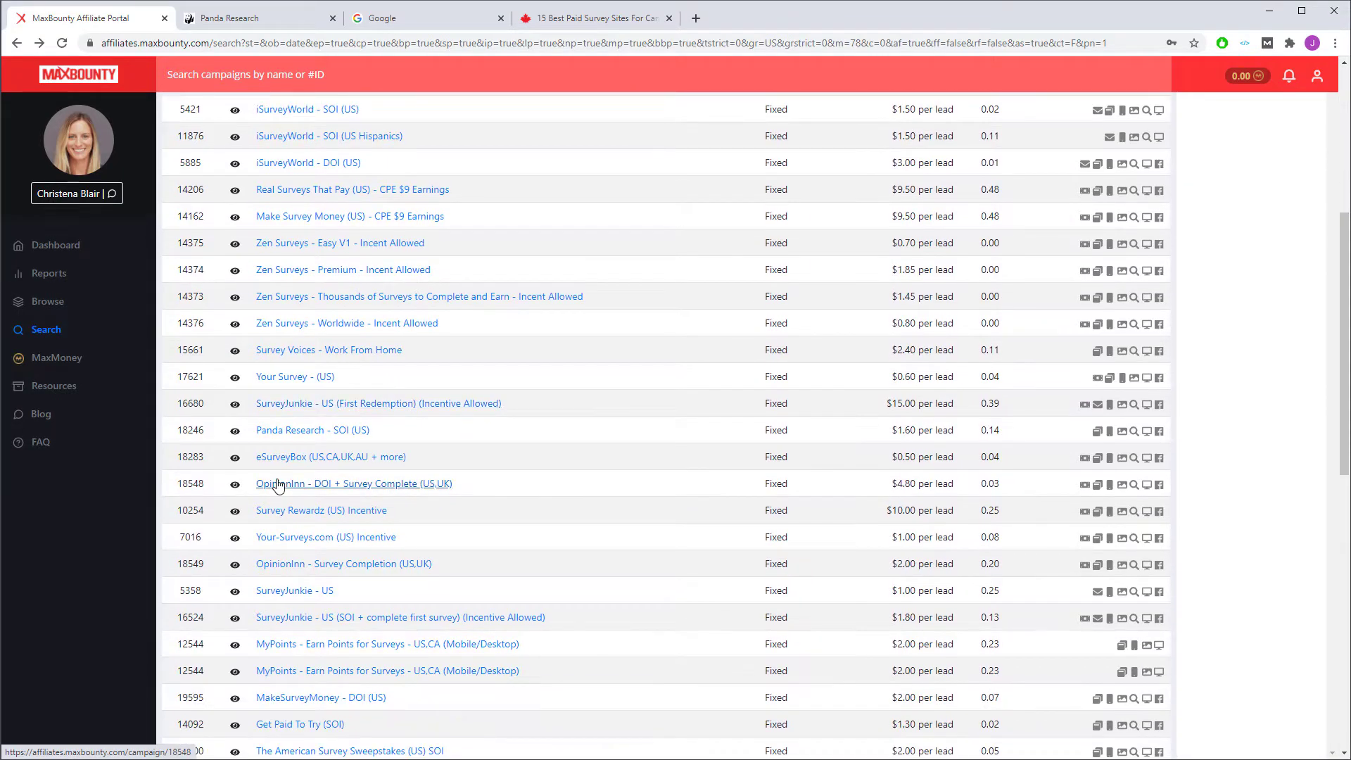
scroll(278, 486, "down", 5)
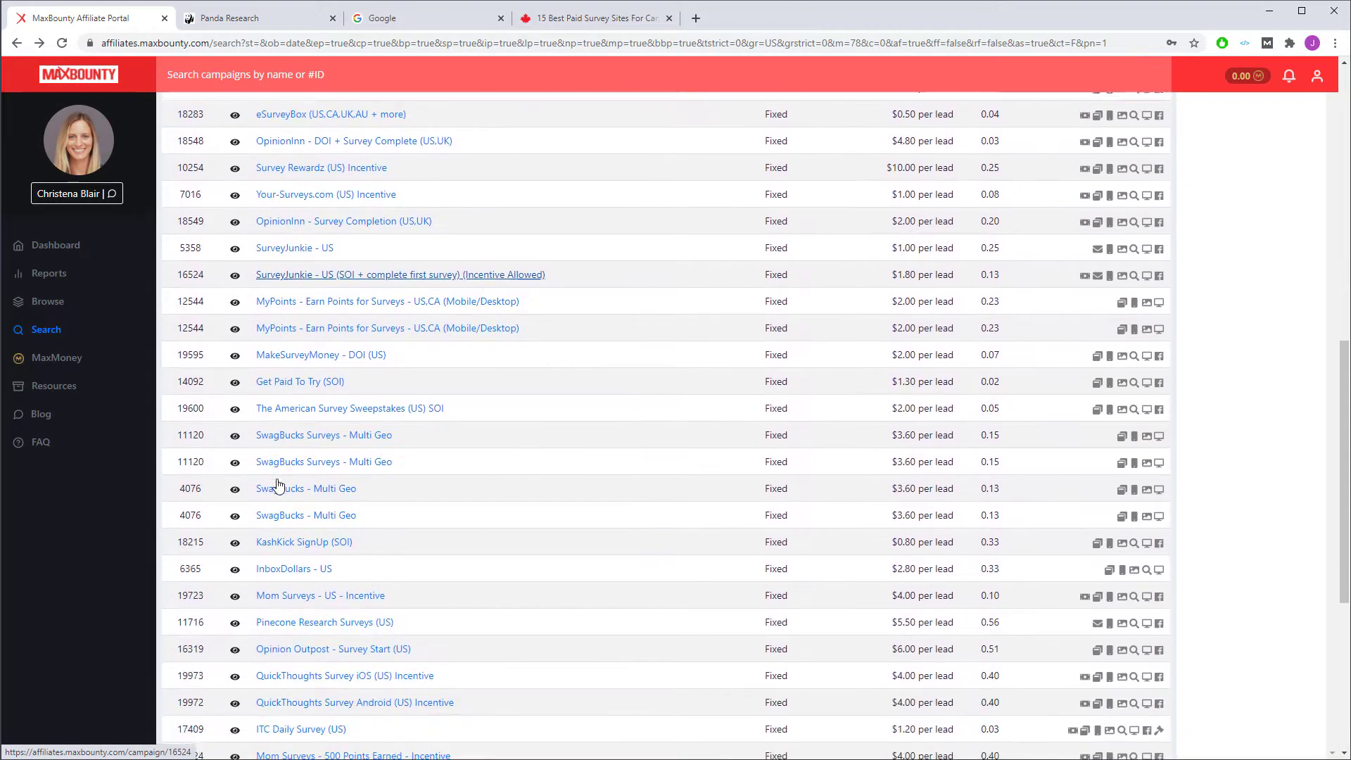
scroll(278, 486, "up", 15)
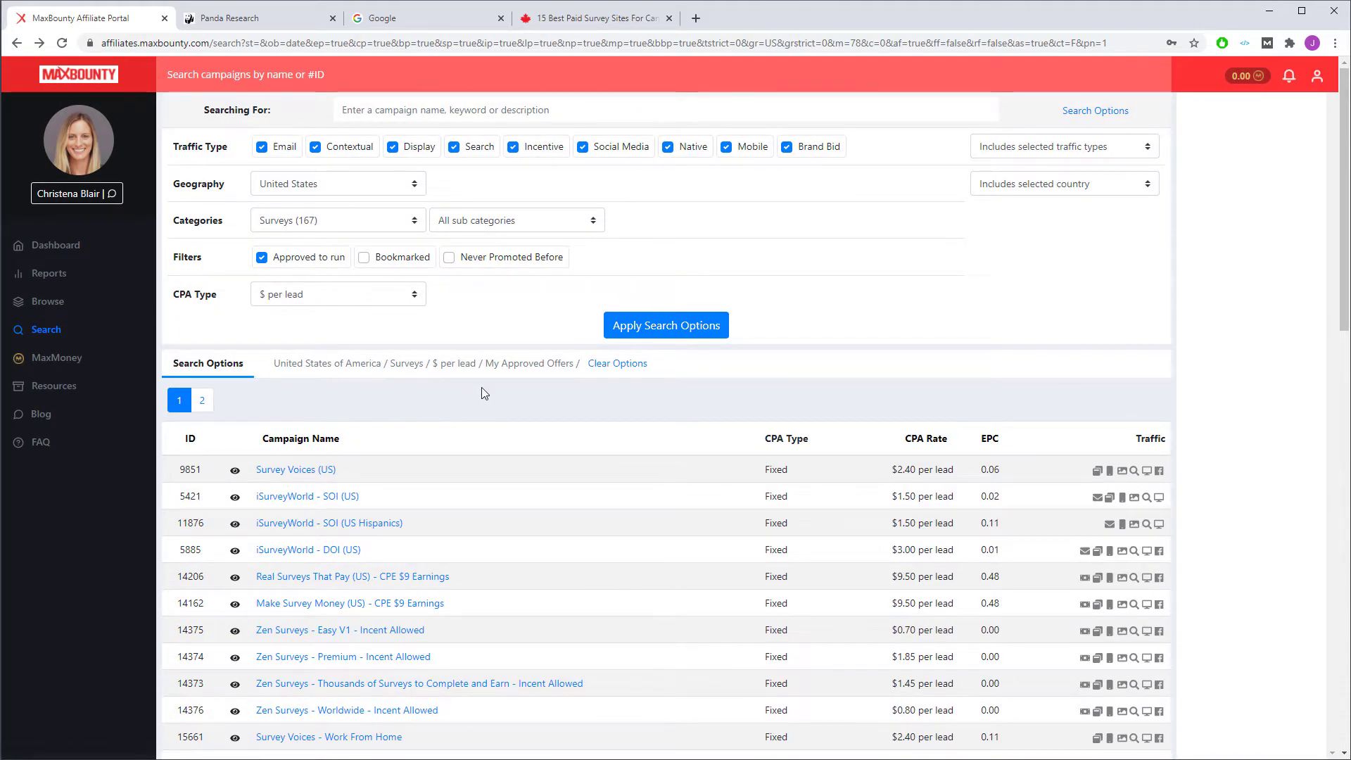
left_click(202, 401)
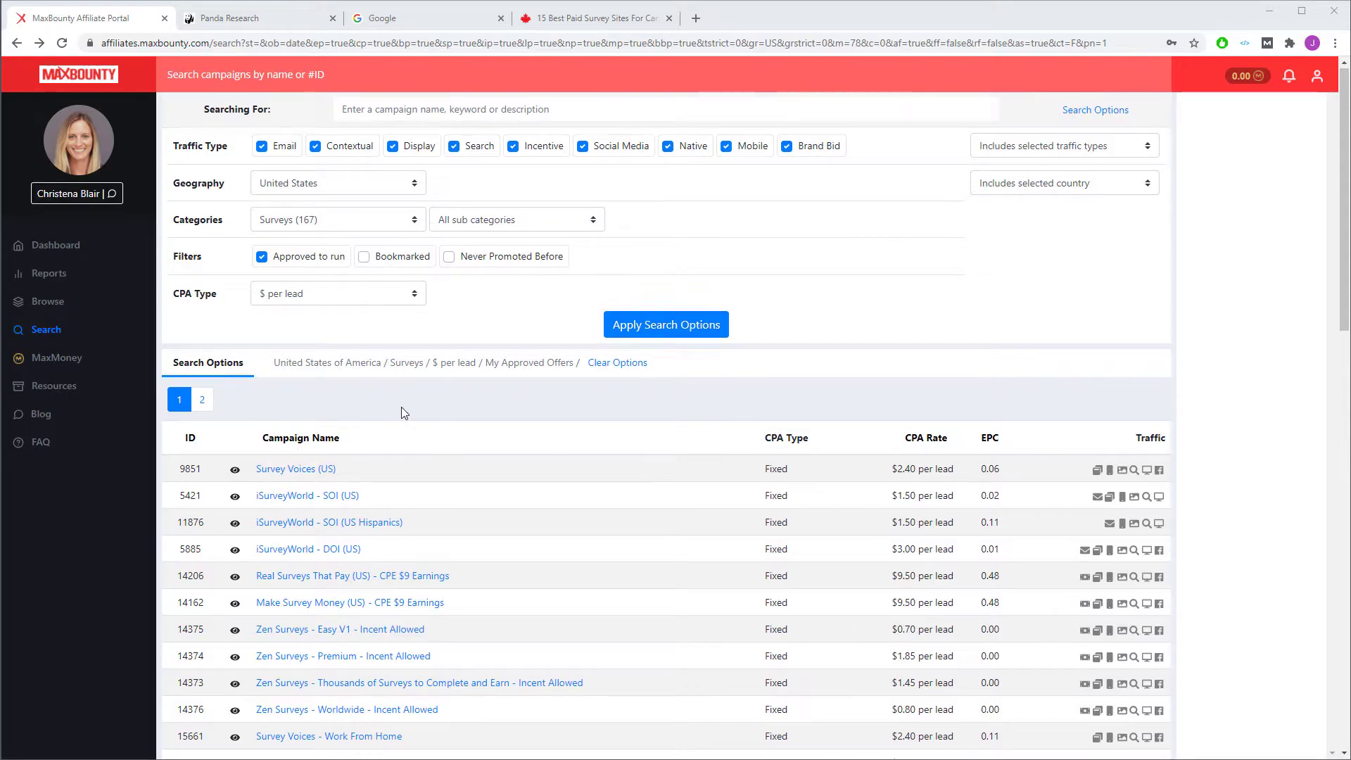
Open the Survey Voices (US) campaign in a new browser tab and show its details.
scroll(404, 412, "down", 2)
right_click(288, 336)
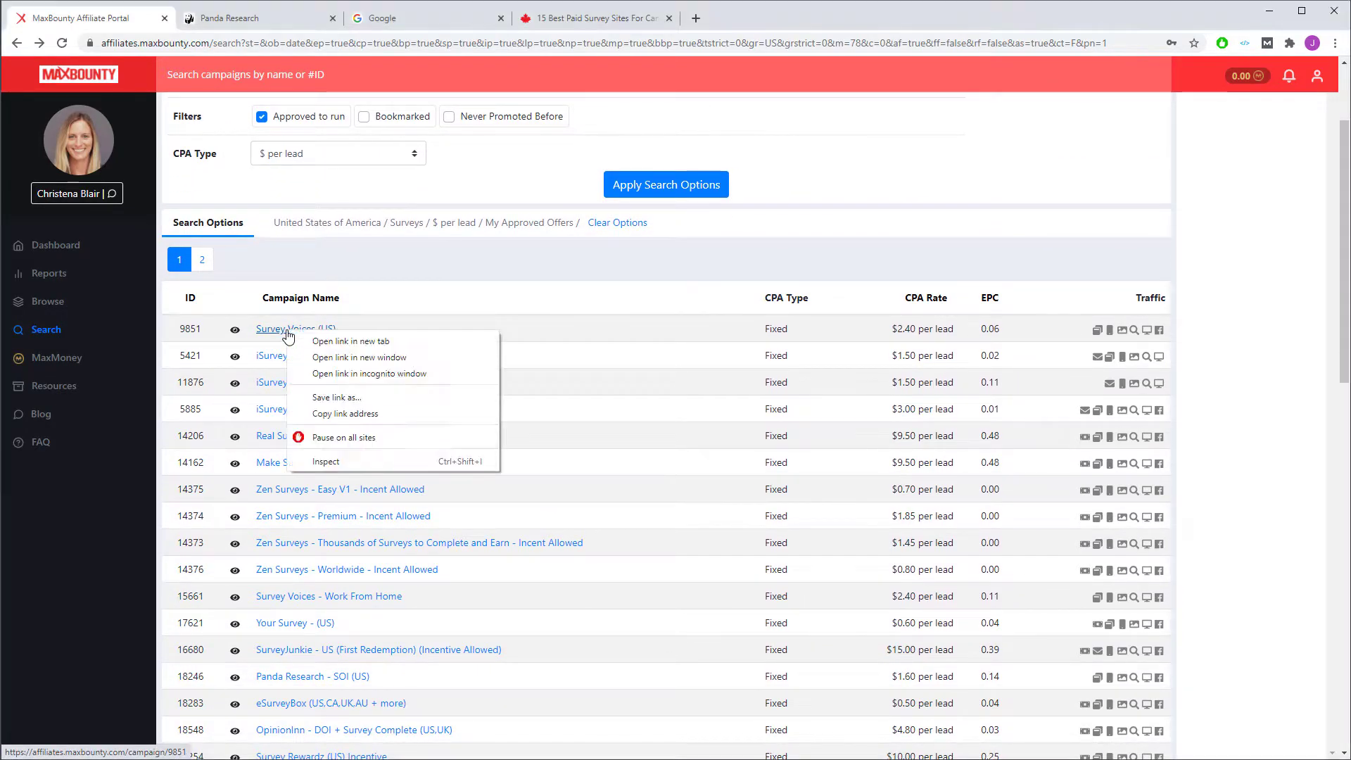
left_click(301, 342)
left_click(250, 27)
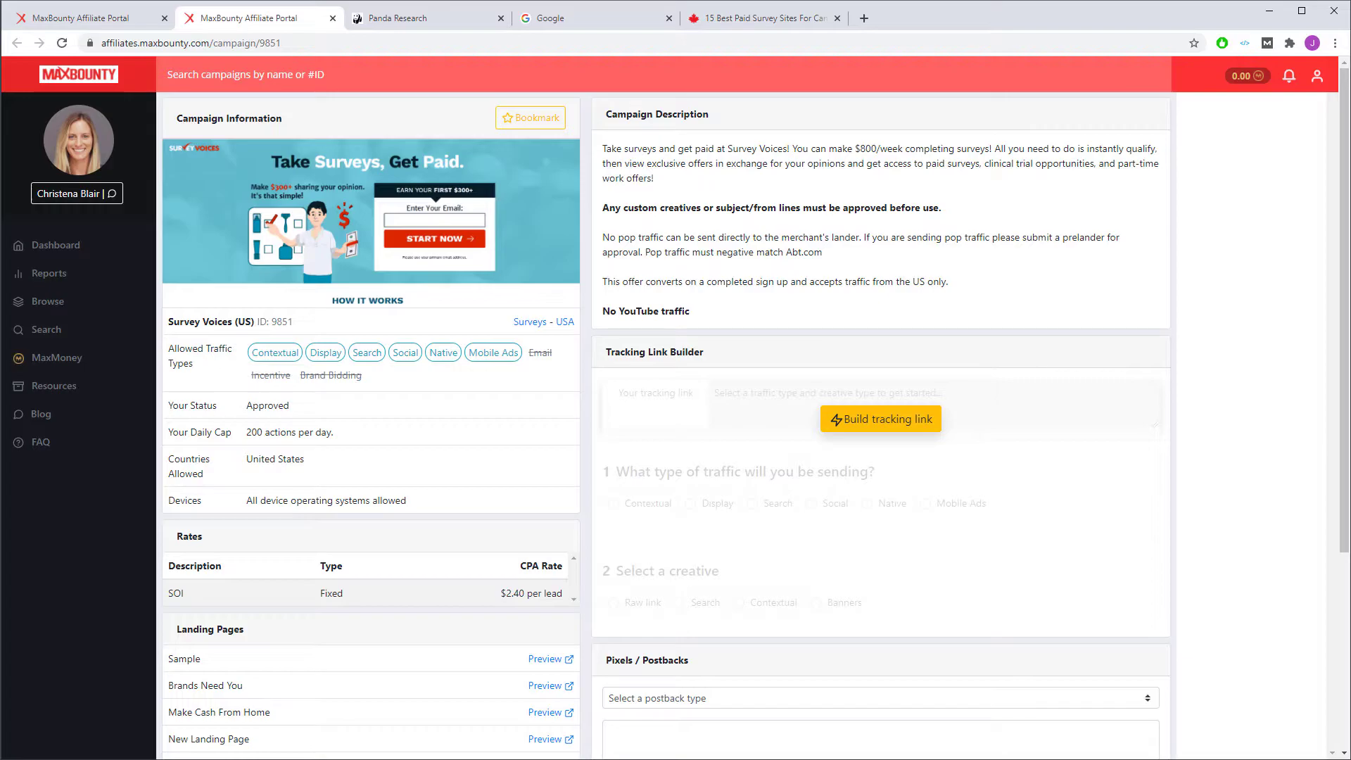
Switch back to the paid-survey article and review its introduction and first site entries as a landing page model.
left_click(724, 24)
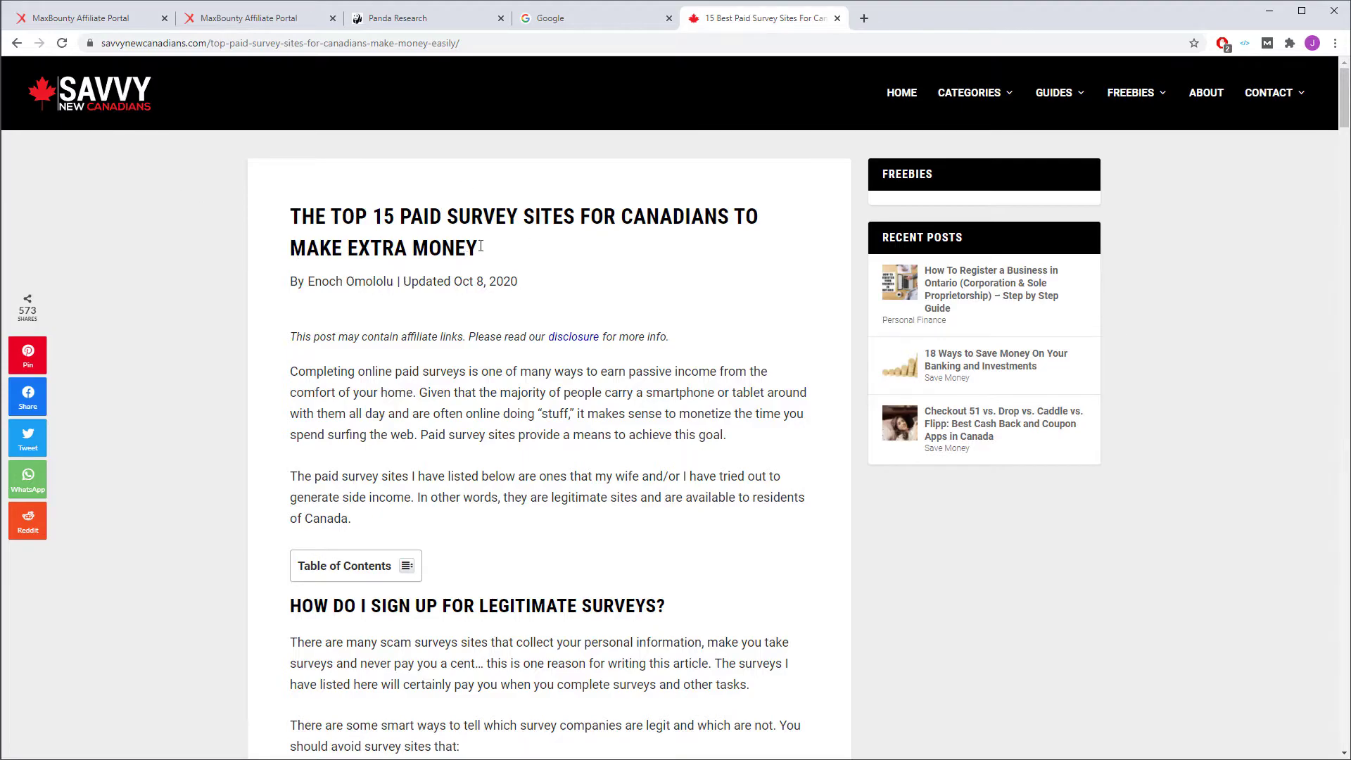
scroll(421, 295, "down", 15)
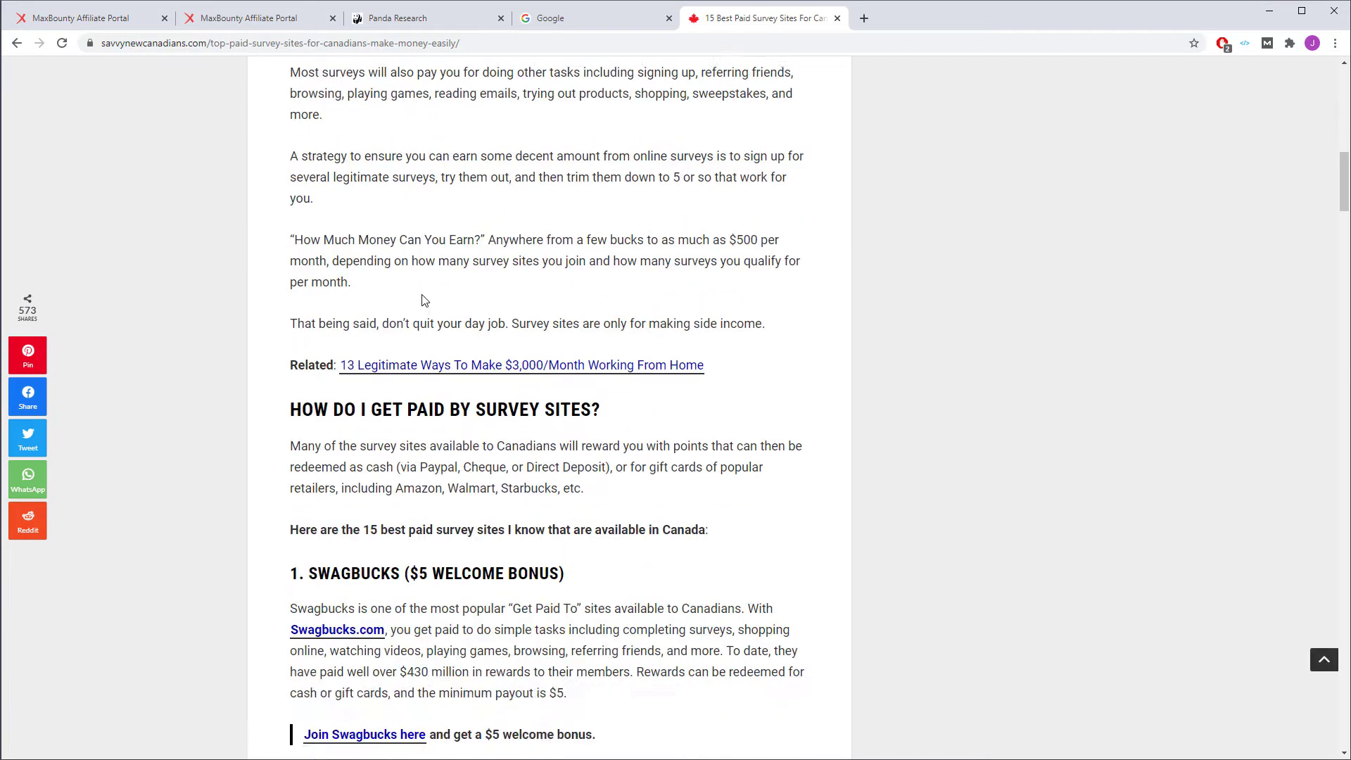
scroll(421, 295, "down", 7)
scroll(608, 320, "up", 20)
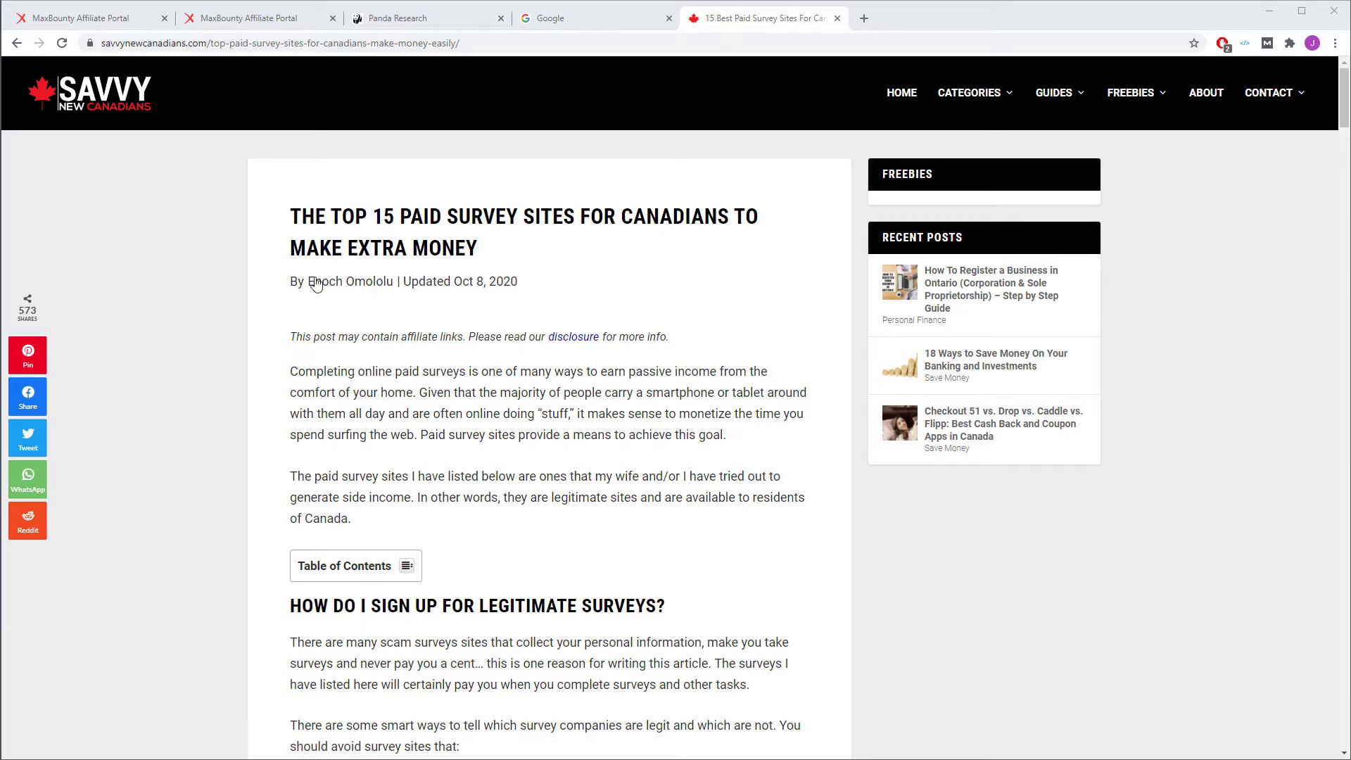
scroll(374, 266, "down", 7)
scroll(374, 262, "down", 20)
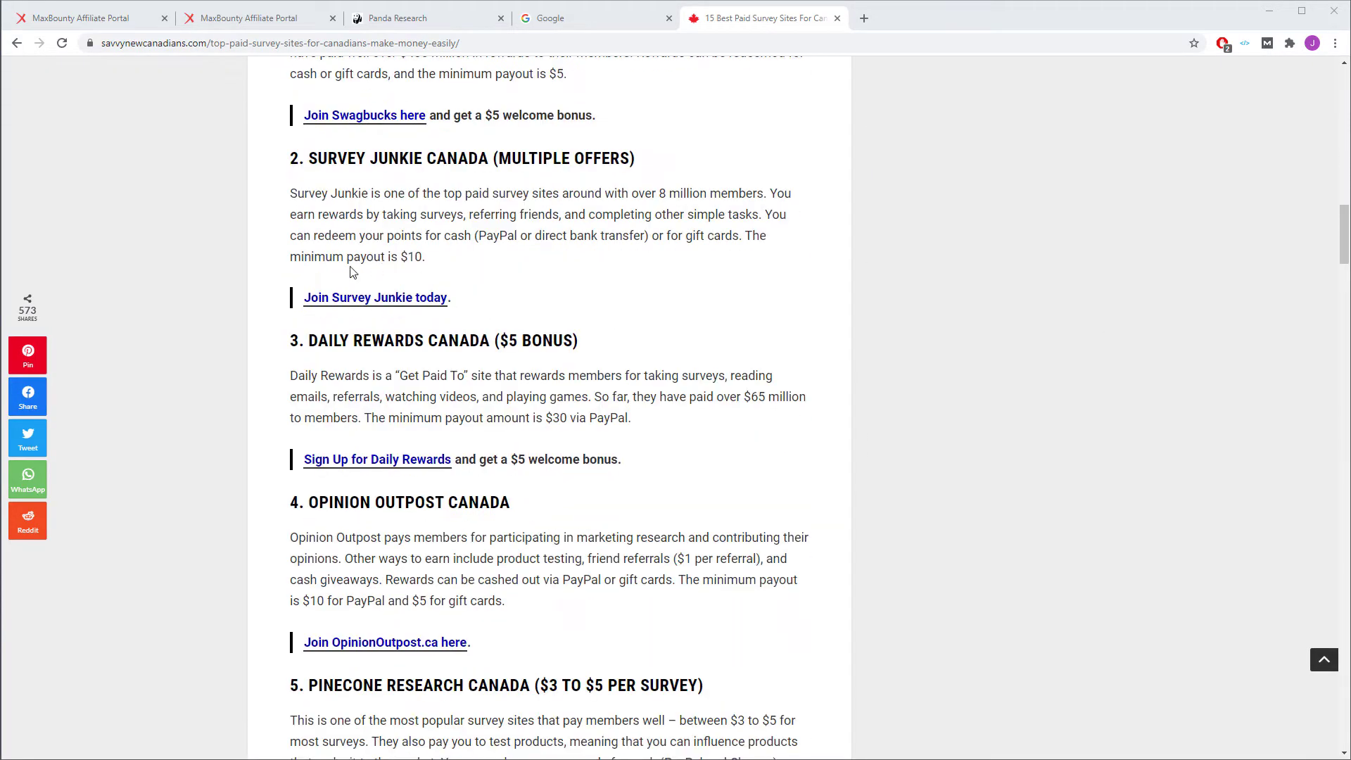
scroll(285, 301, "up", 2)
scroll(284, 302, "up", 20)
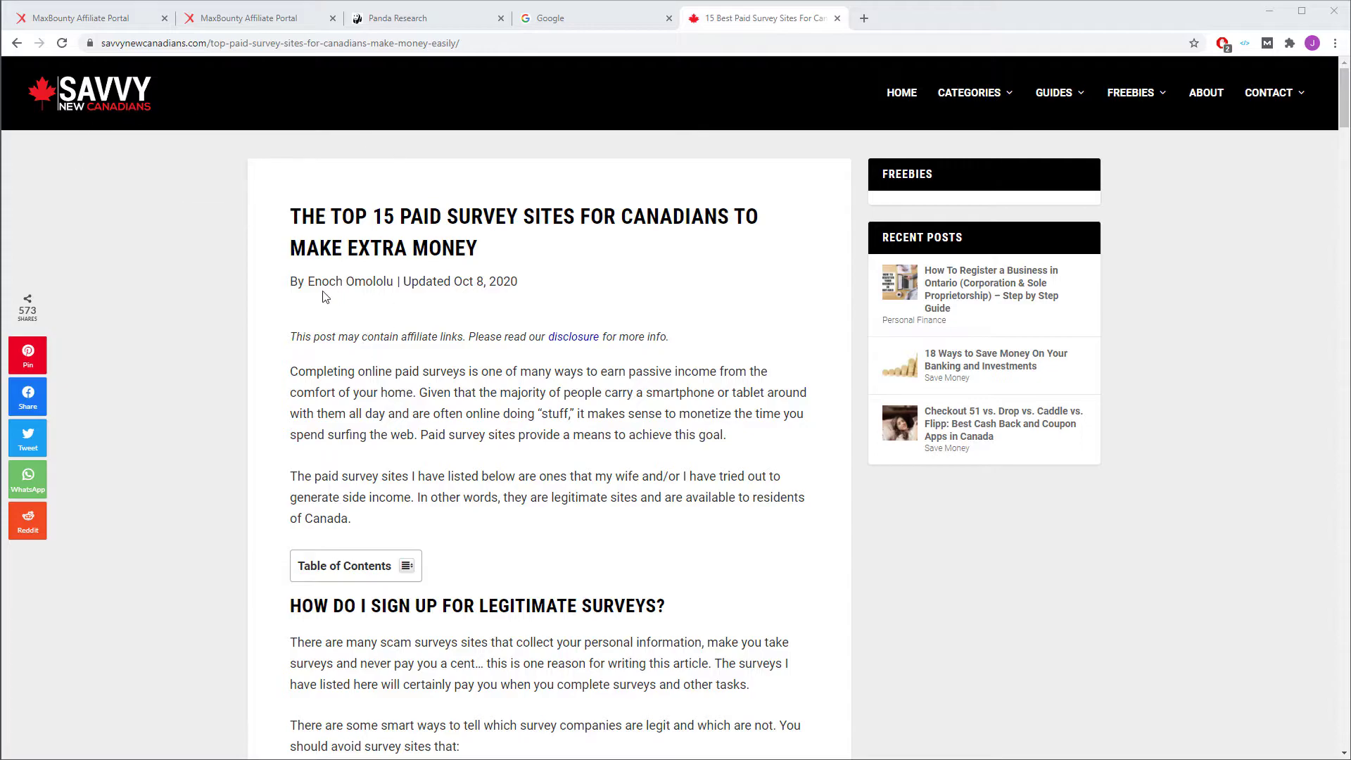
scroll(292, 352, "down", 9)
scroll(289, 369, "up", 8)
scroll(289, 369, "up", 1)
Search Google for "google ads" and open the Google Ads campaigns overview.
left_click(590, 23)
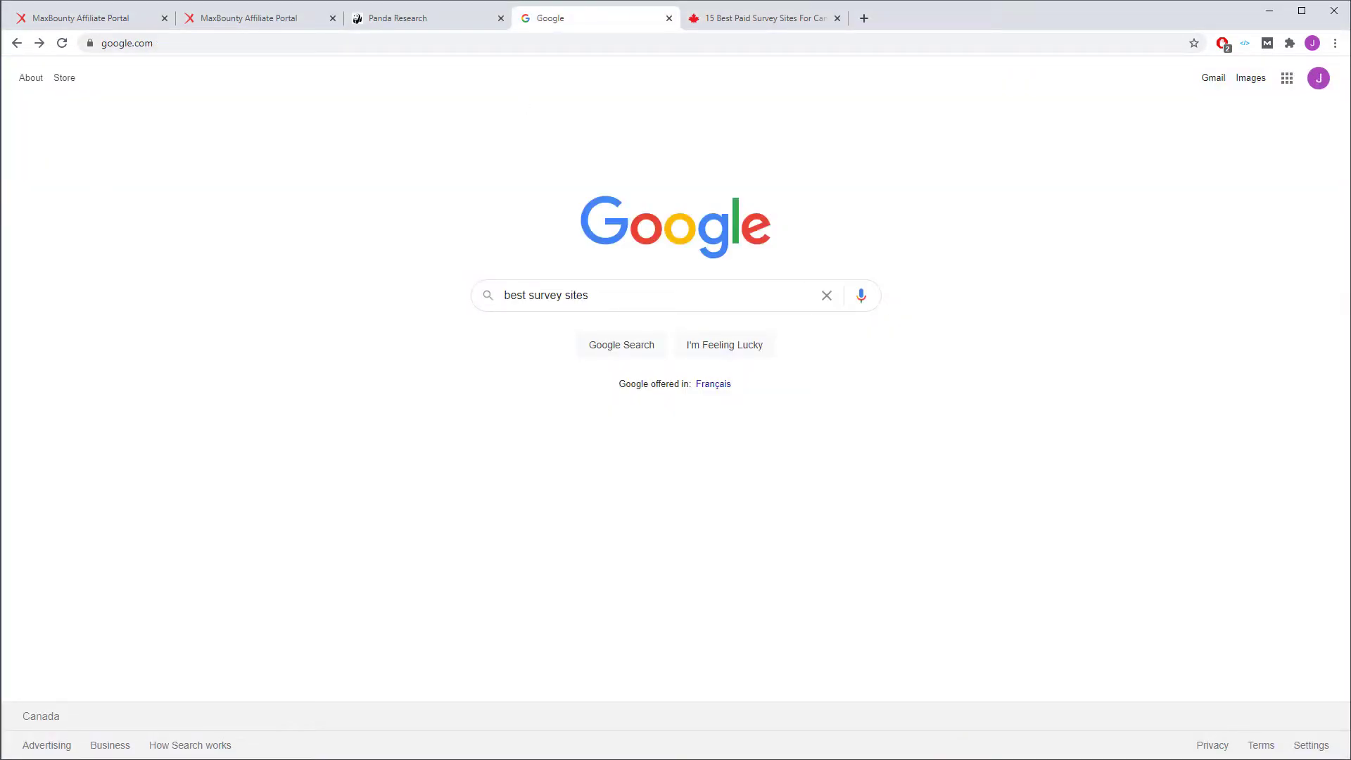
triple_click(603, 296)
type("google ads")
key("Return")
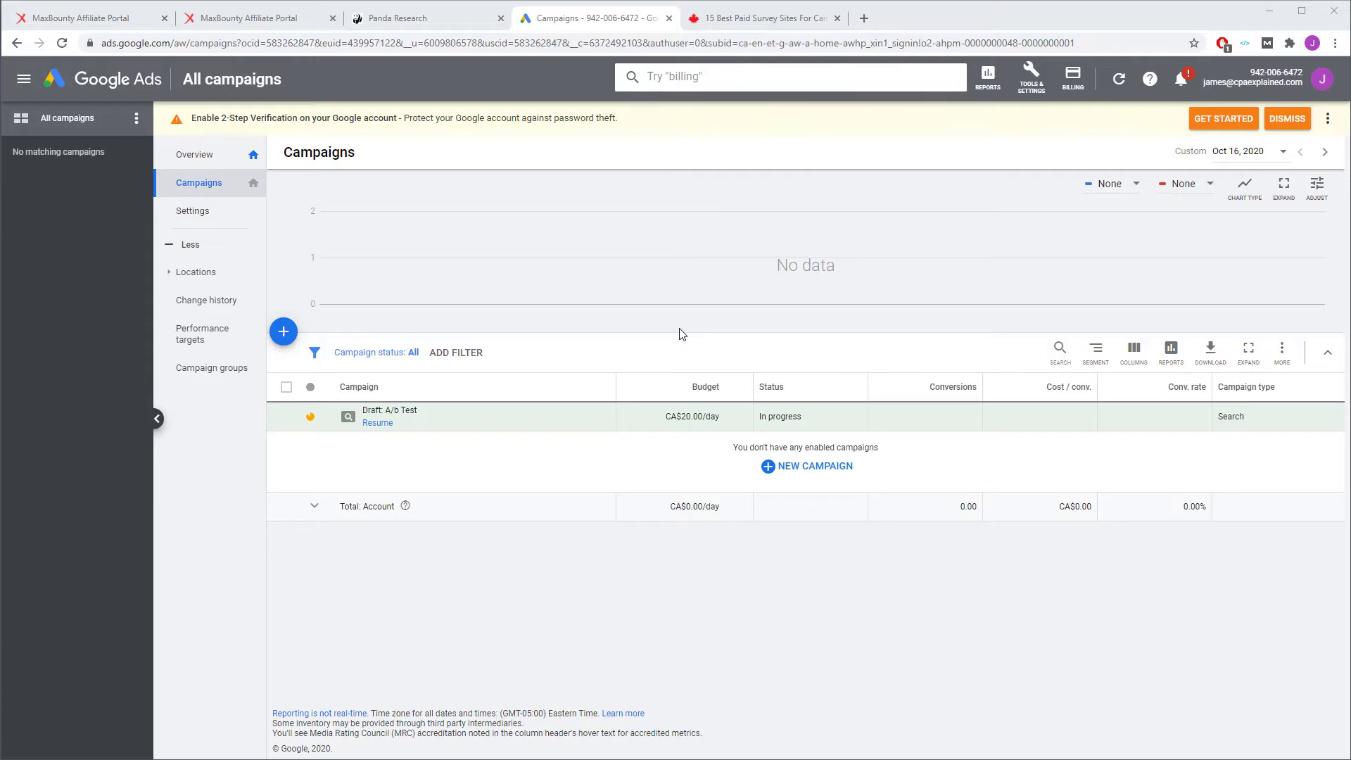
Start a new Google Ads campaign with the Website traffic goal and the Search campaign type.
left_click(284, 338)
left_click(313, 385)
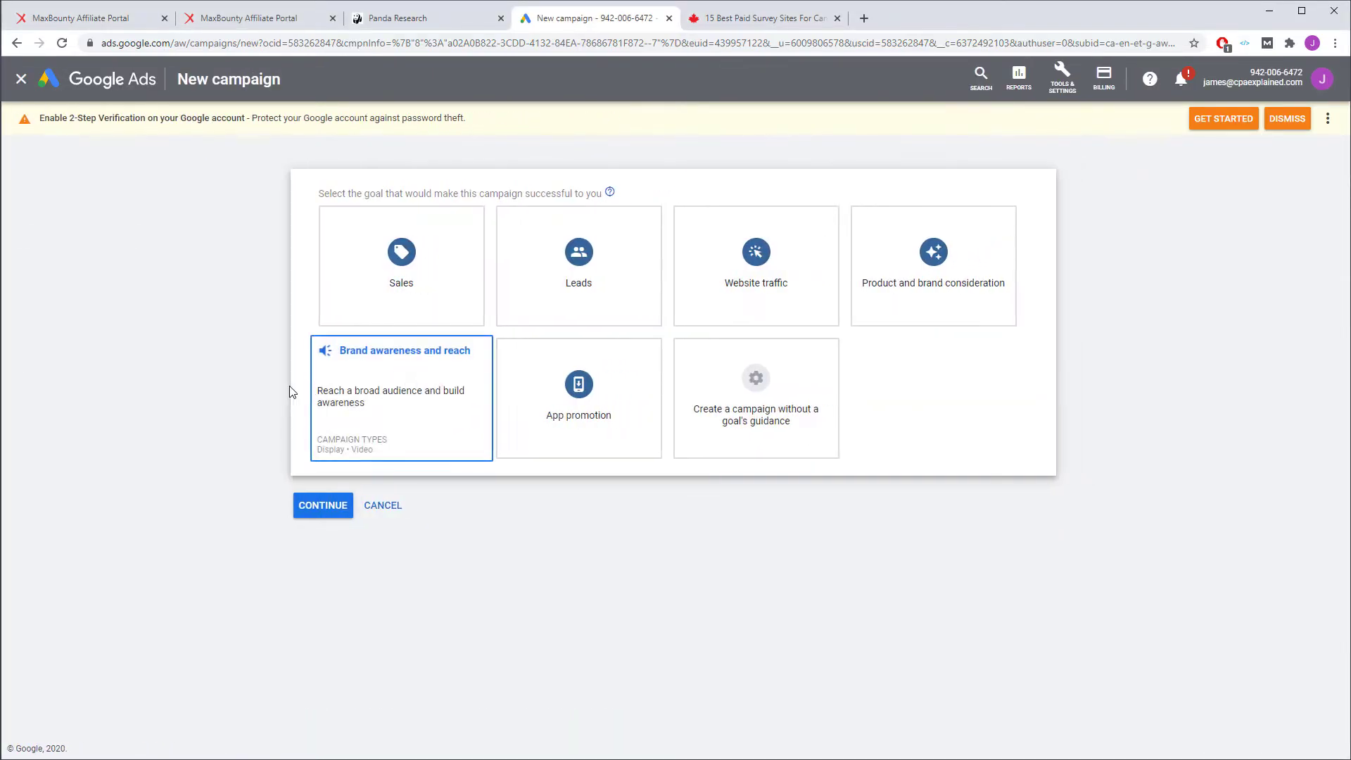
left_click(759, 299)
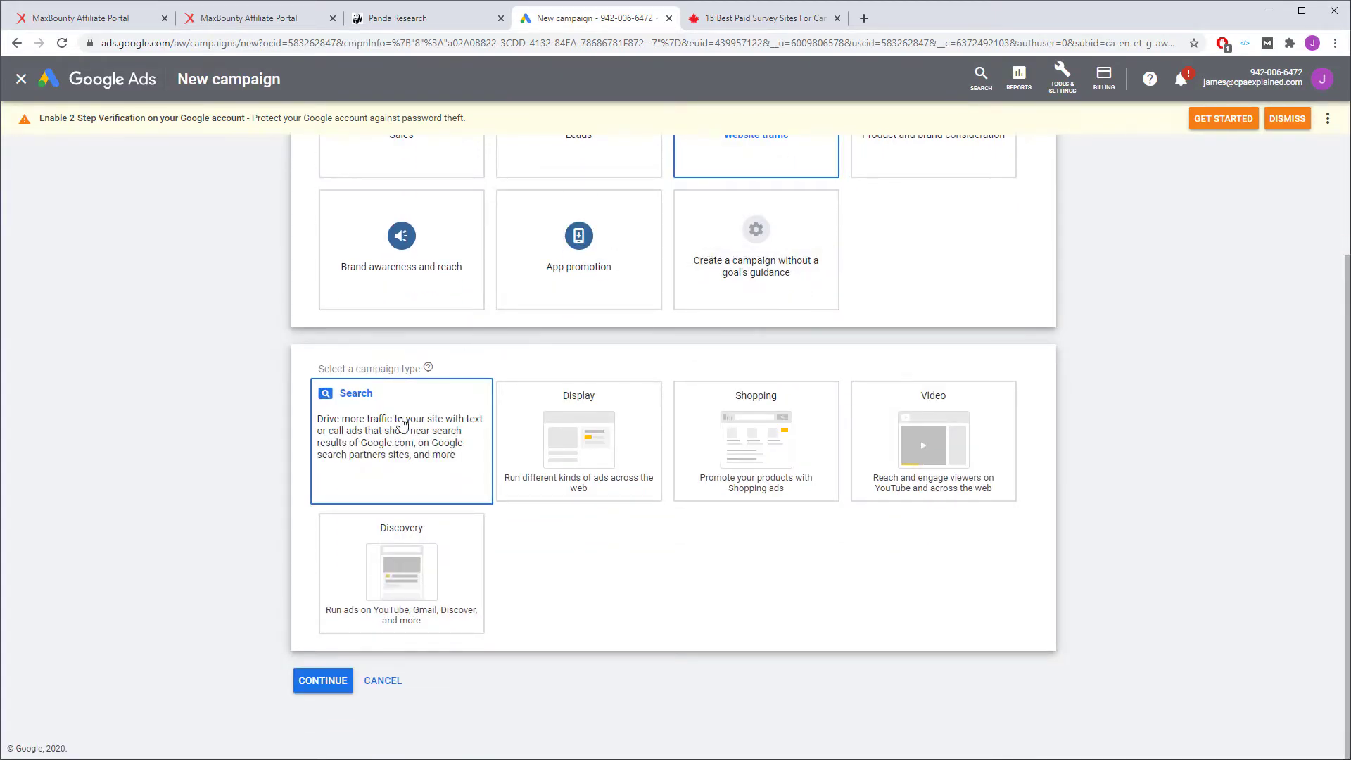
left_click(423, 465)
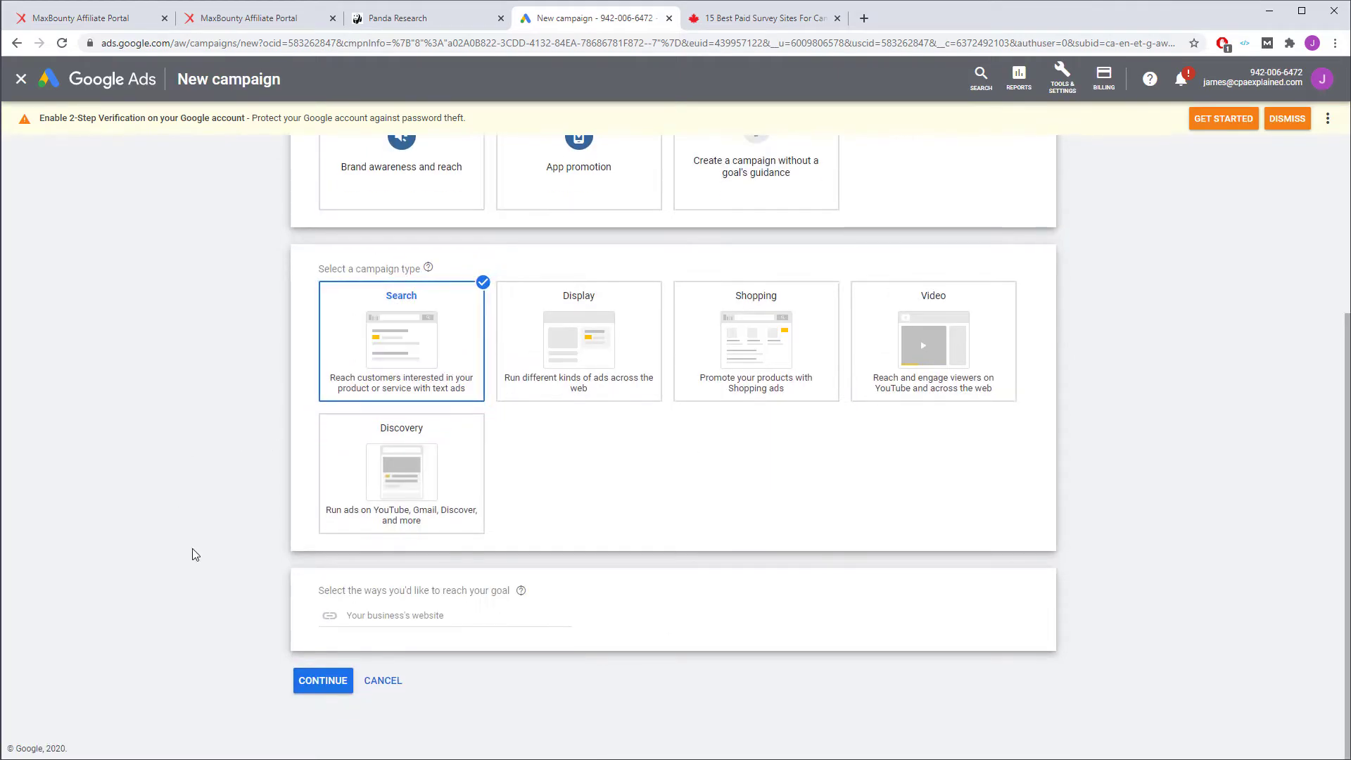
left_click(408, 617)
type("https")
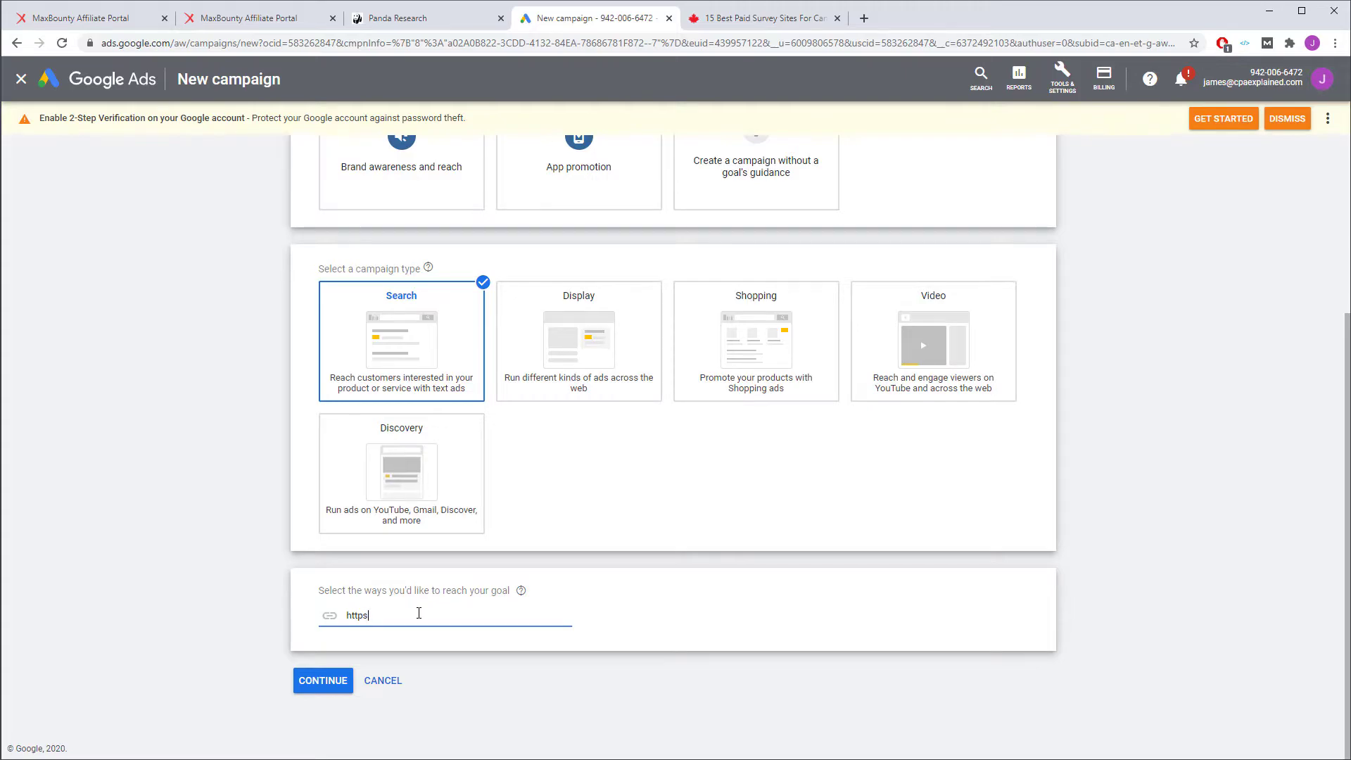
type("://mylandingpage.com")
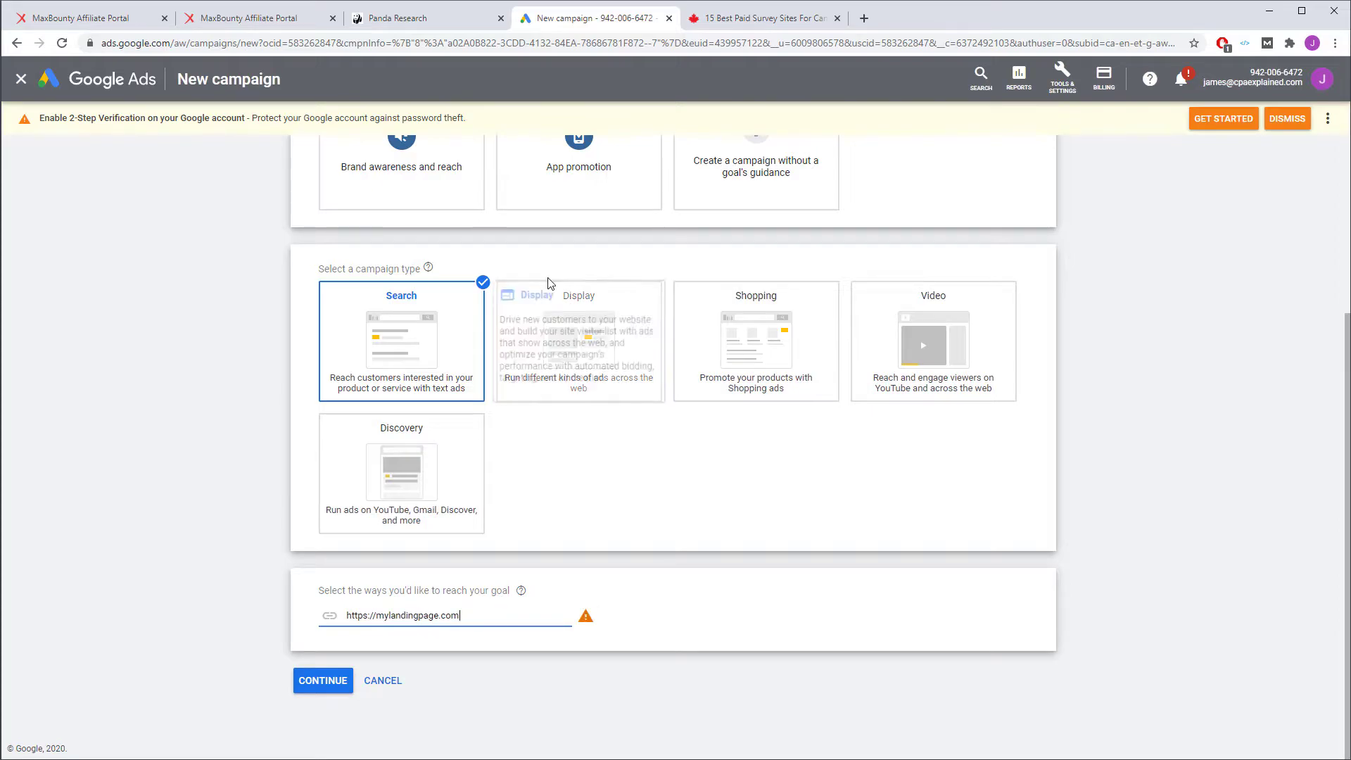
Switch to the paid-survey article and select its full web address as the landing page example.
left_click(760, 17)
left_click(551, 28)
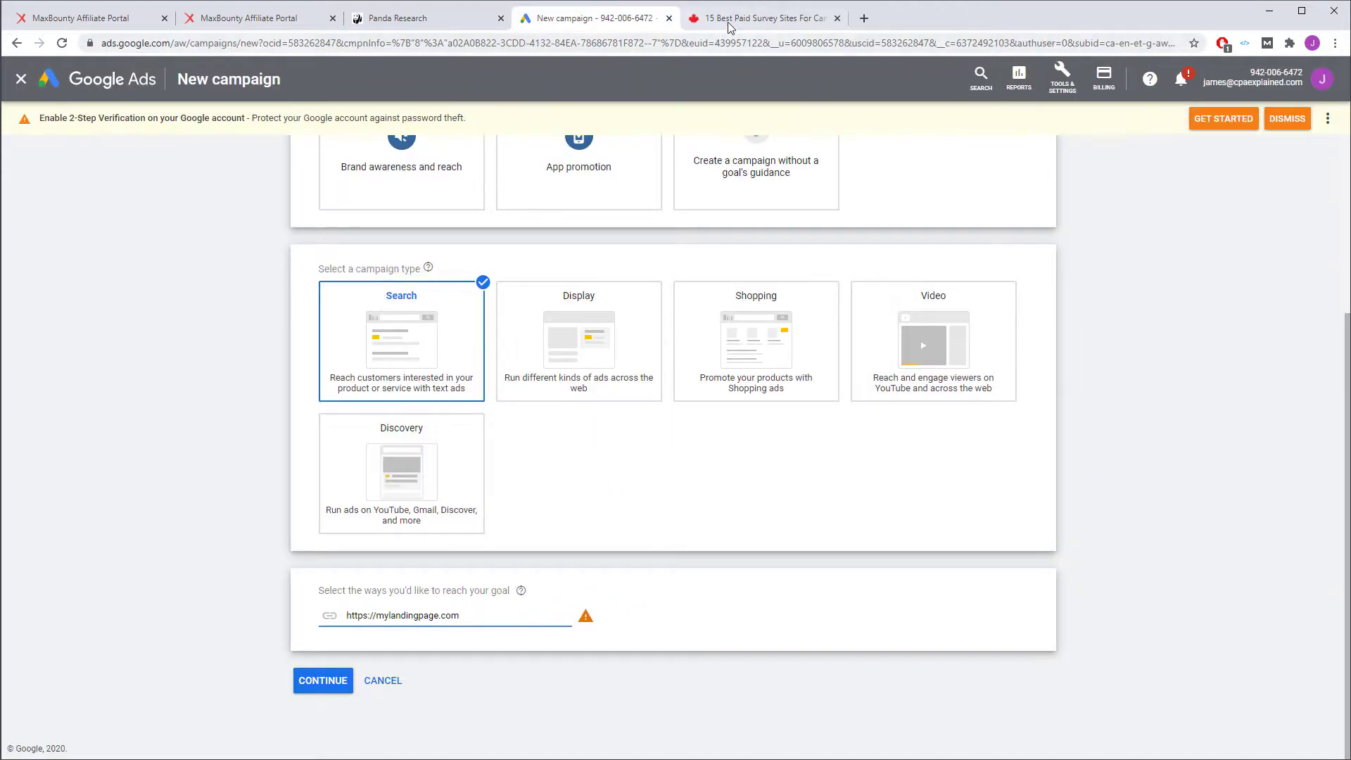
left_click(725, 20)
left_click(707, 42)
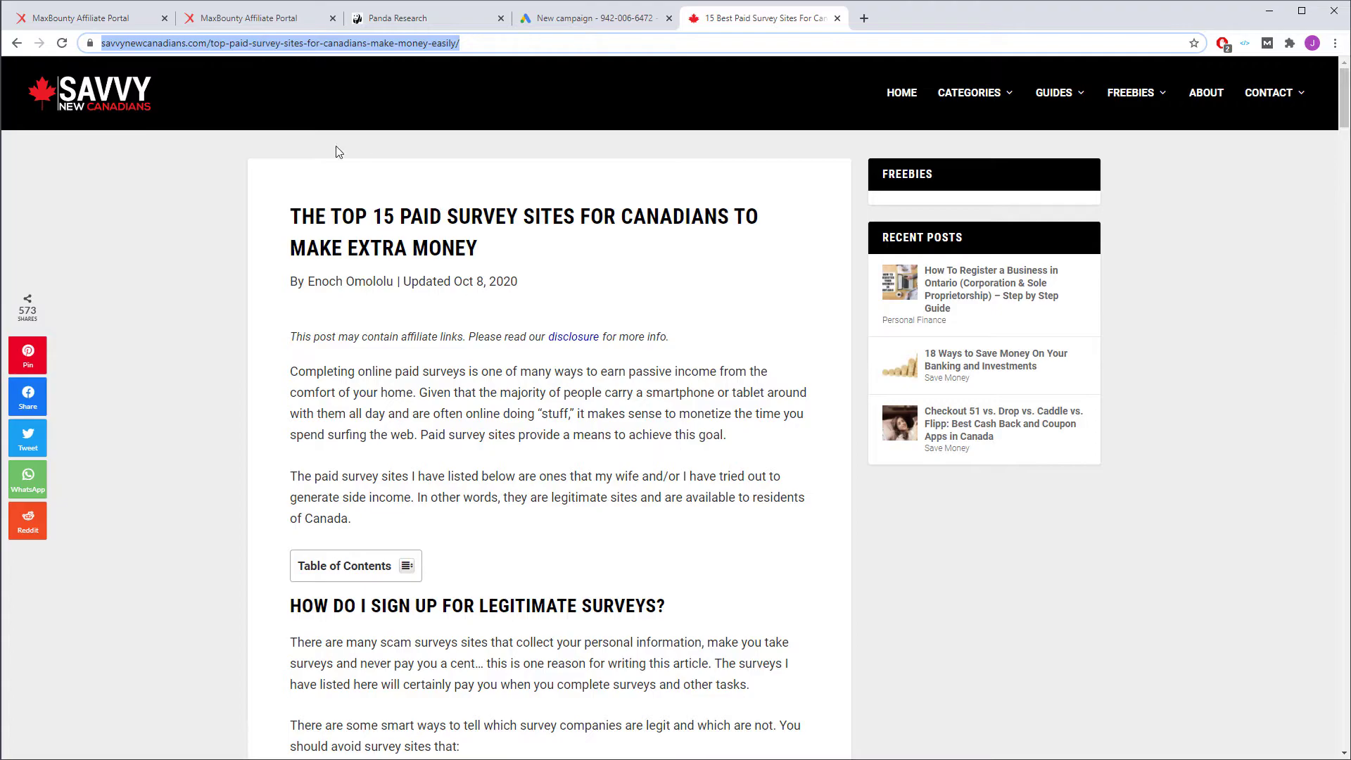
Replace the campaign's business website with the copied paid-survey article address and start a new campaign, discarding the saved draft.
left_click(529, 28)
left_click_drag(460, 616, 346, 616)
key("ctrl+v")
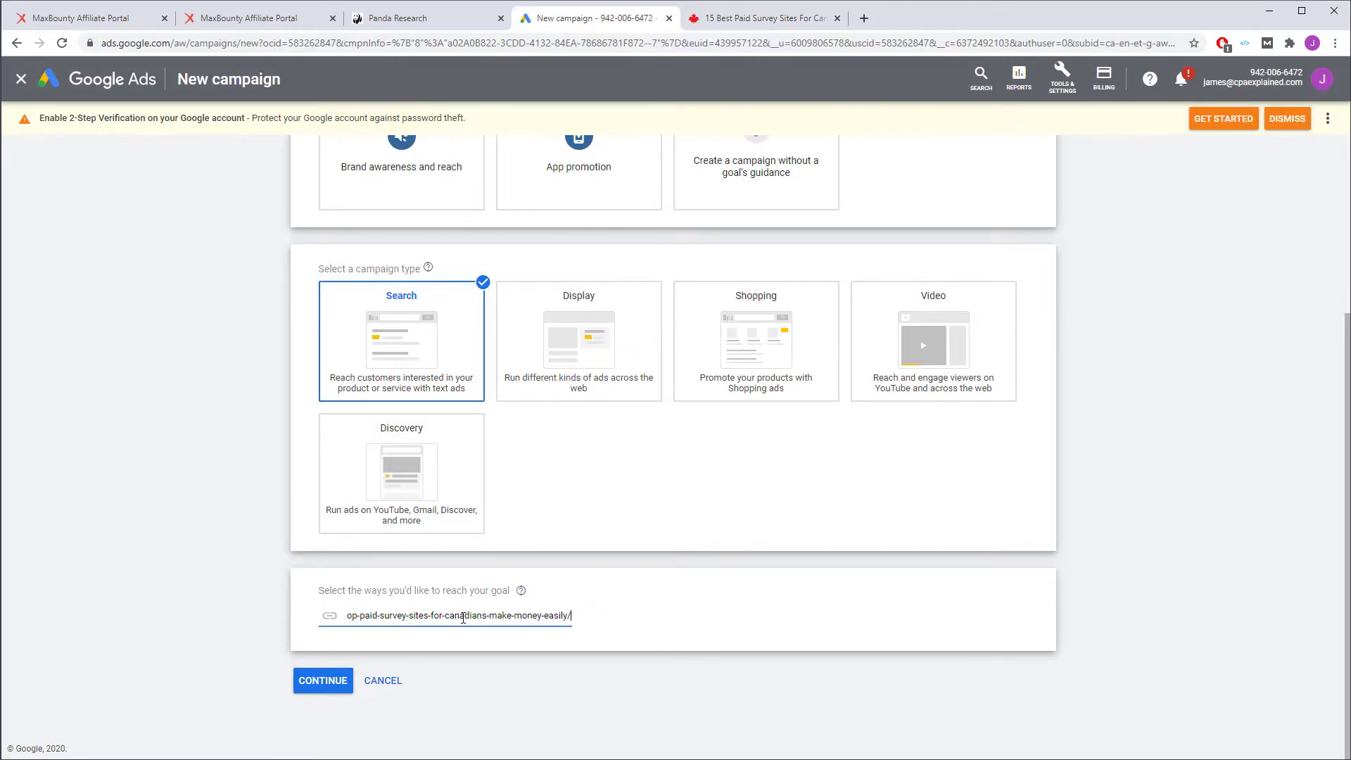
left_click(329, 687)
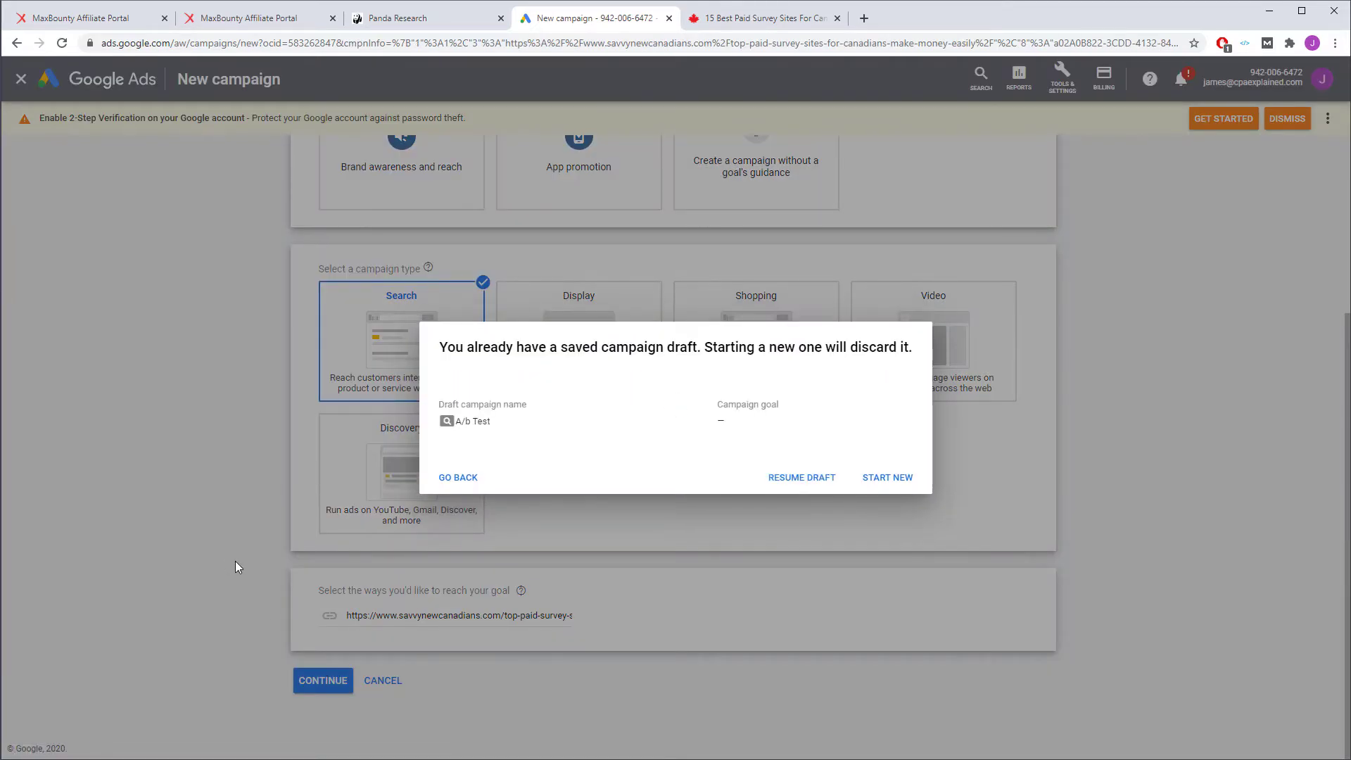
left_click(886, 478)
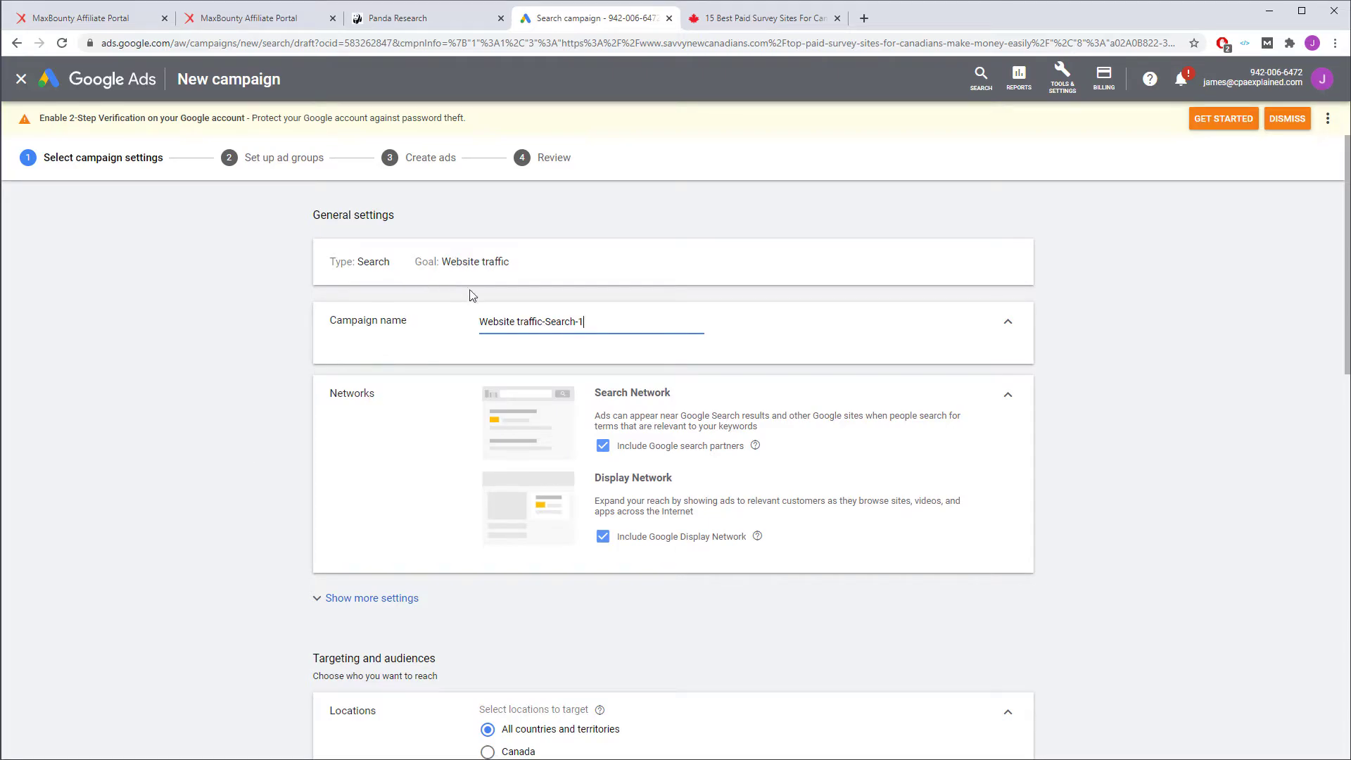
Name the campaign MaxBounty-Tut and exclude both Google search partners and the Google Display Network.
left_click_drag(615, 326, 451, 330)
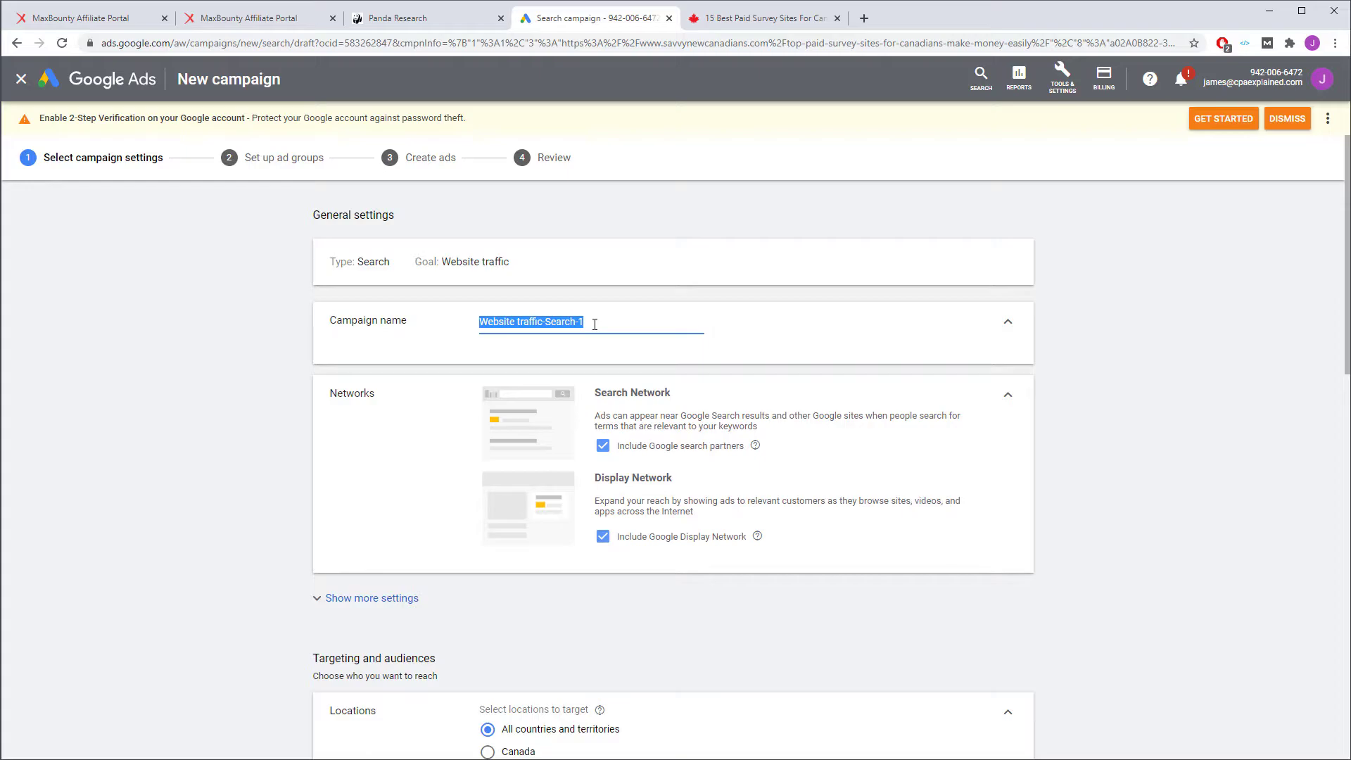
type("MaxBount")
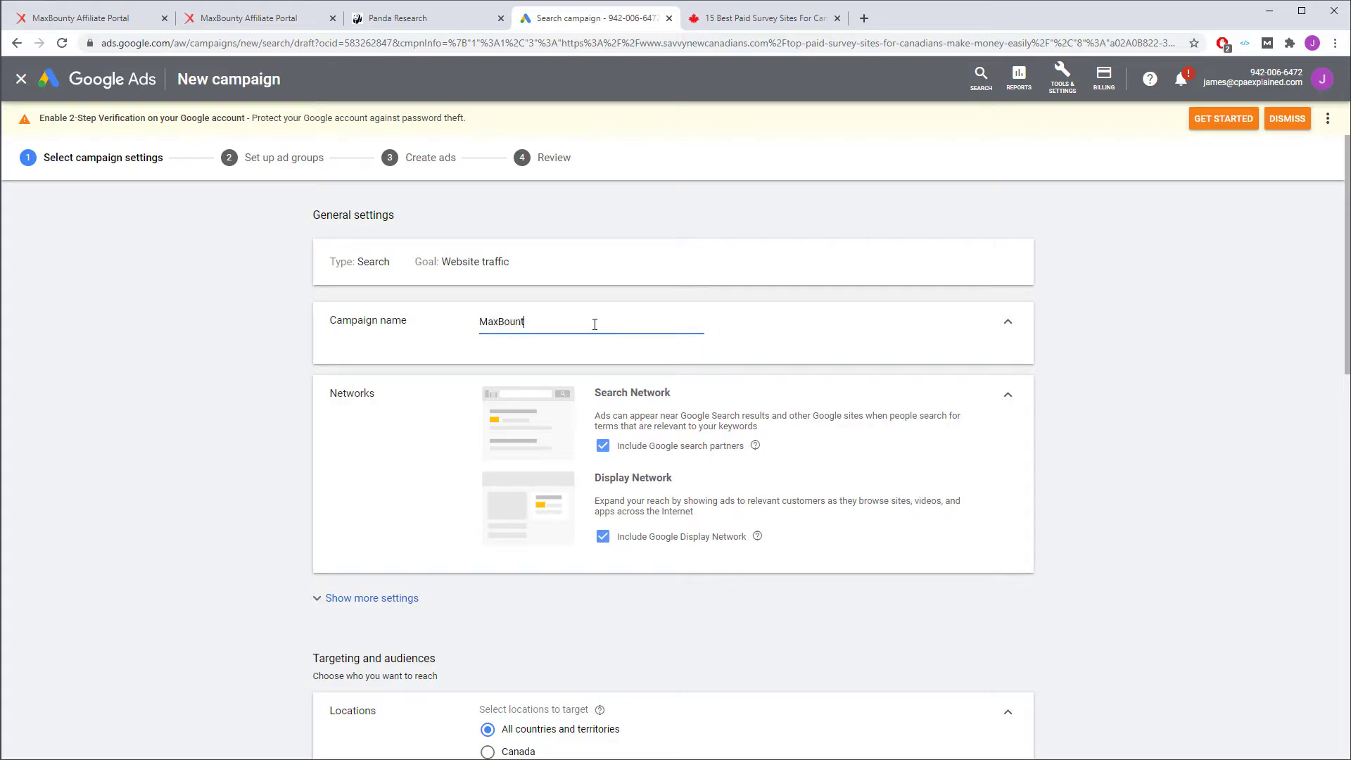
type("y0")
left_click(604, 445)
left_click(603, 547)
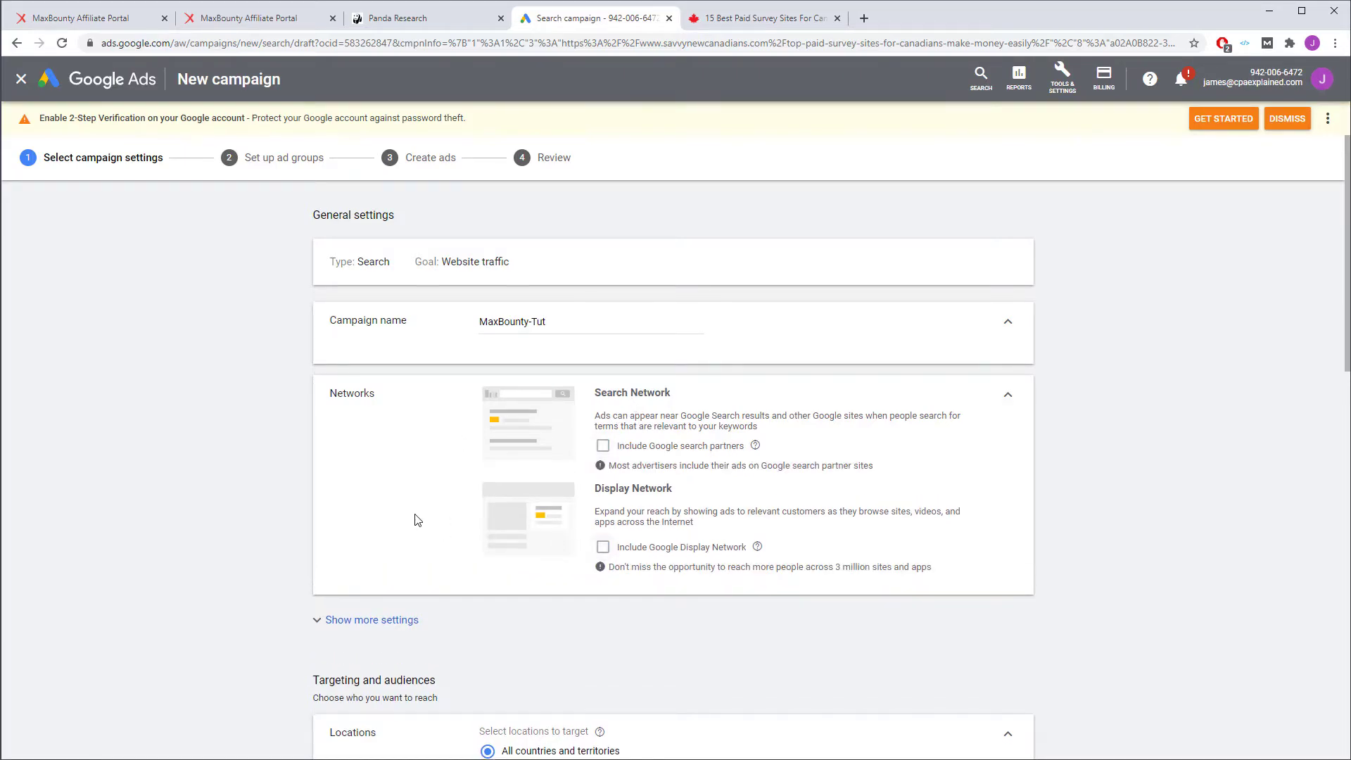
Target another location by searching for "united" and choosing the United Kingdom as the campaign's country.
scroll(192, 403, "down", 4)
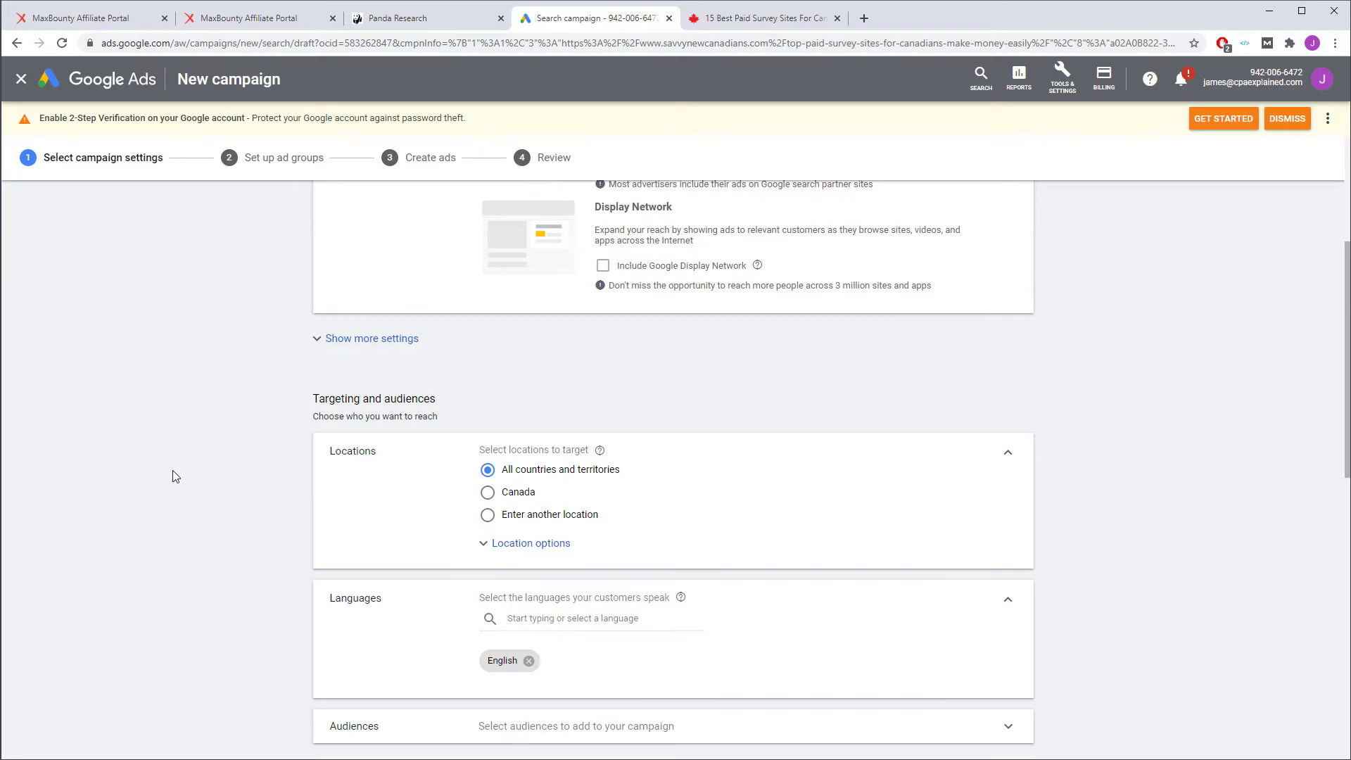
left_click(487, 515)
left_click(571, 547)
type("united")
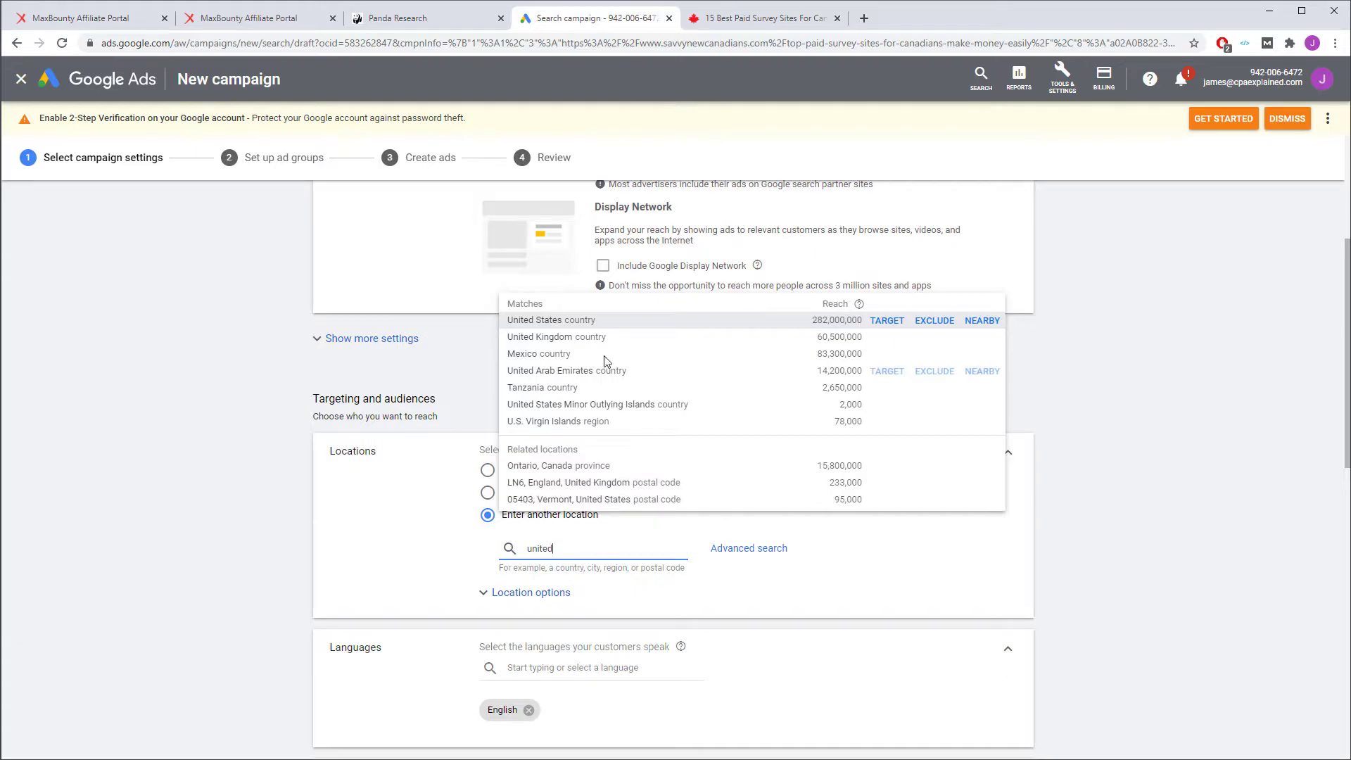
left_click(563, 337)
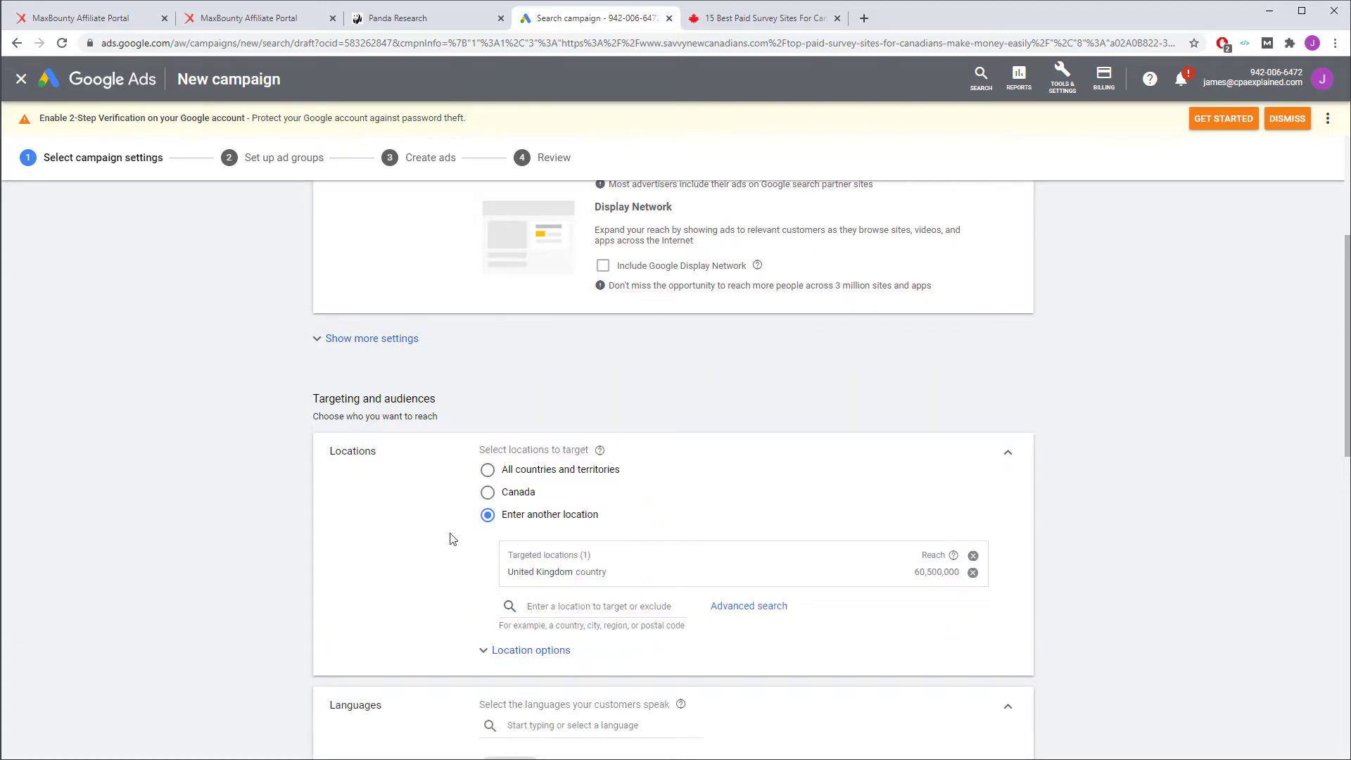
Limit location targeting to people in or regularly in the targeted locations.
scroll(235, 535, "down", 3)
left_click(487, 447)
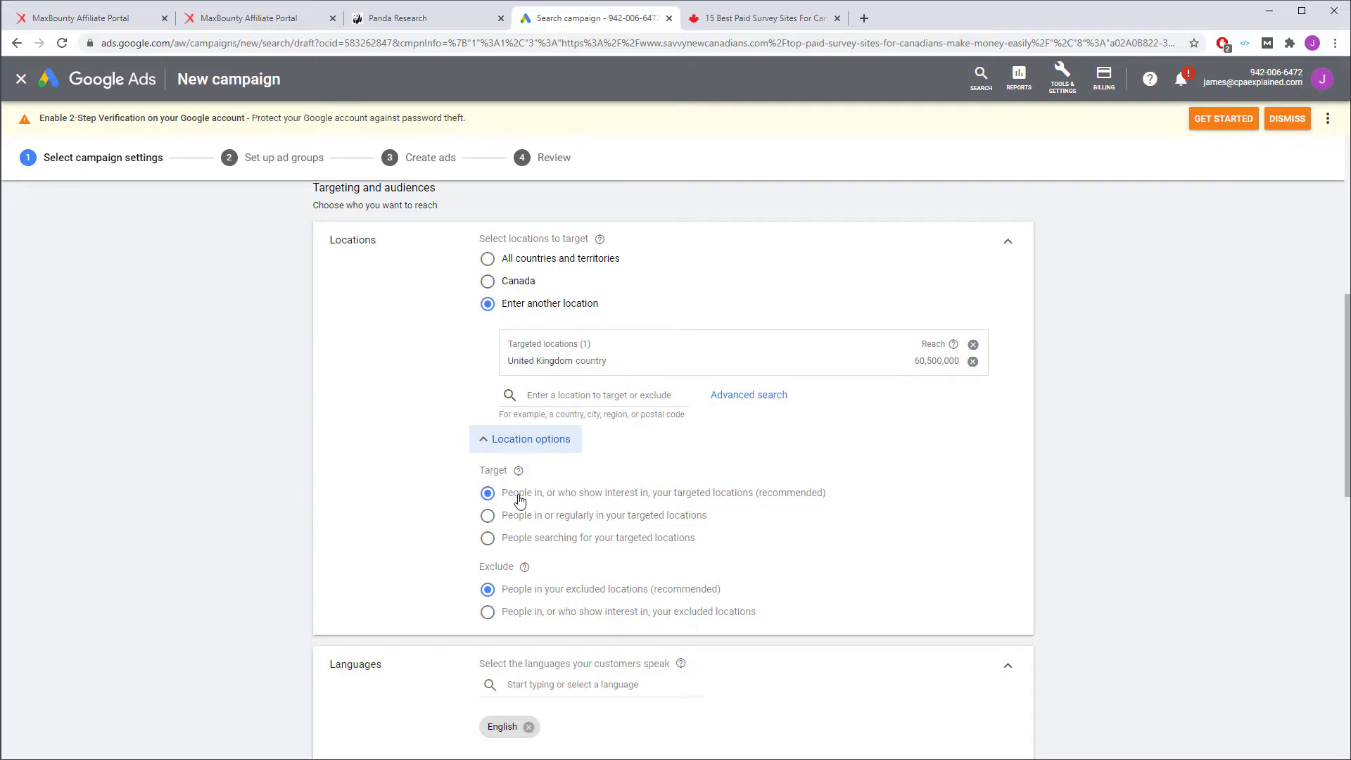
left_click(487, 515)
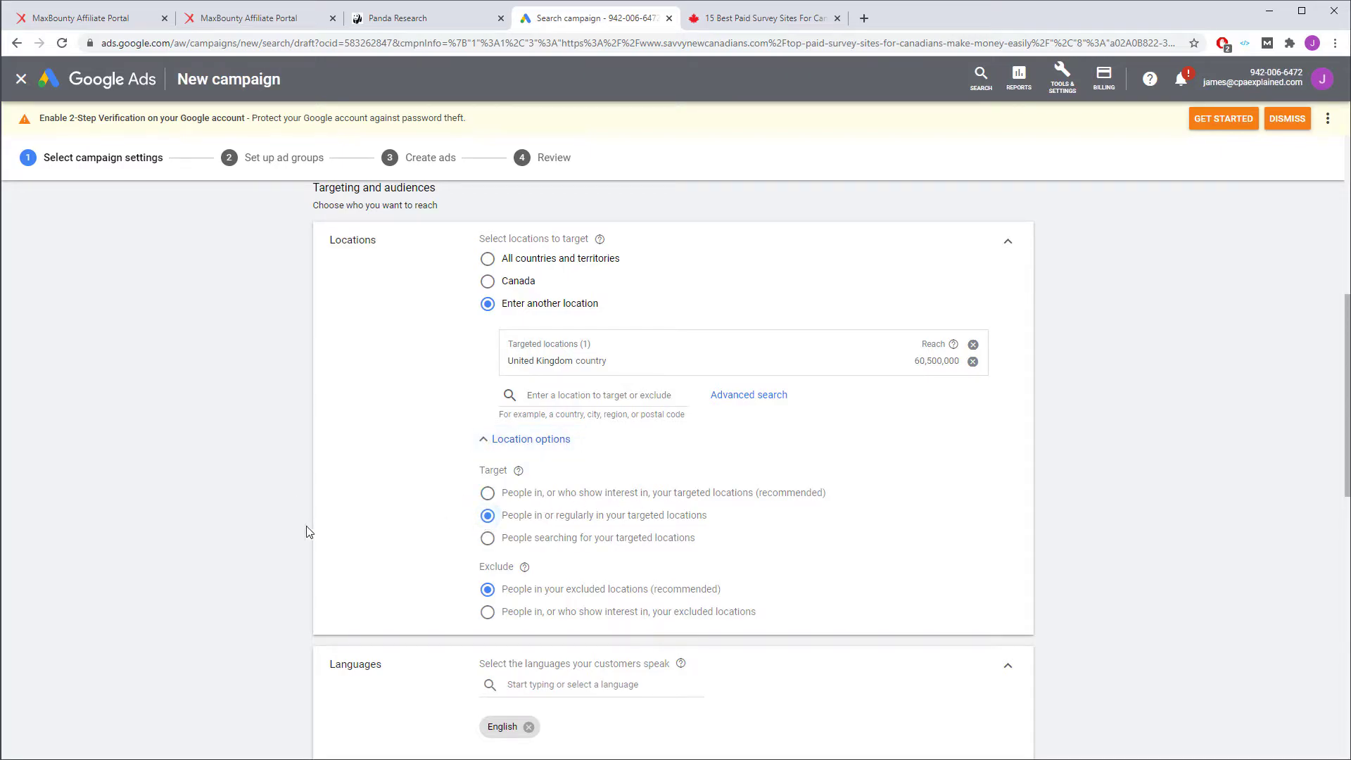
scroll(275, 519, "down", 2)
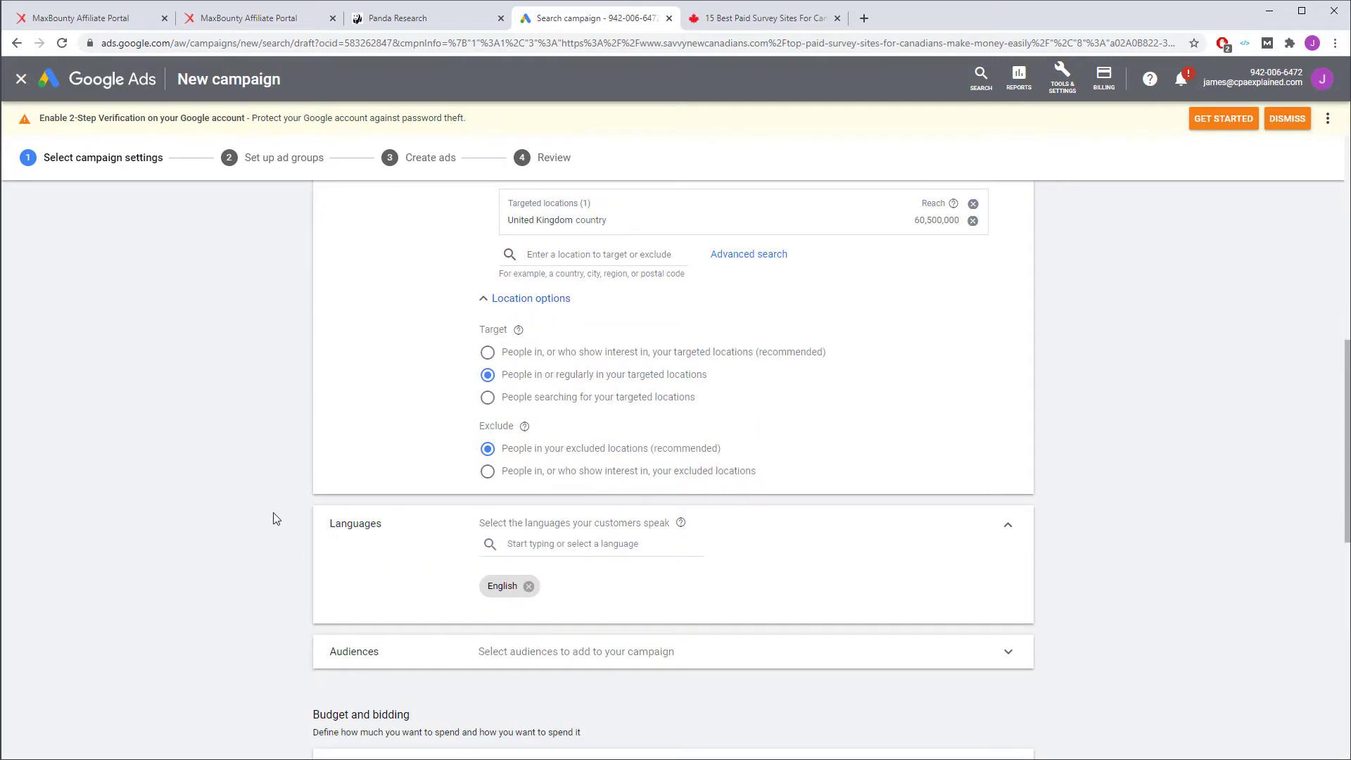
scroll(276, 519, "down", 1)
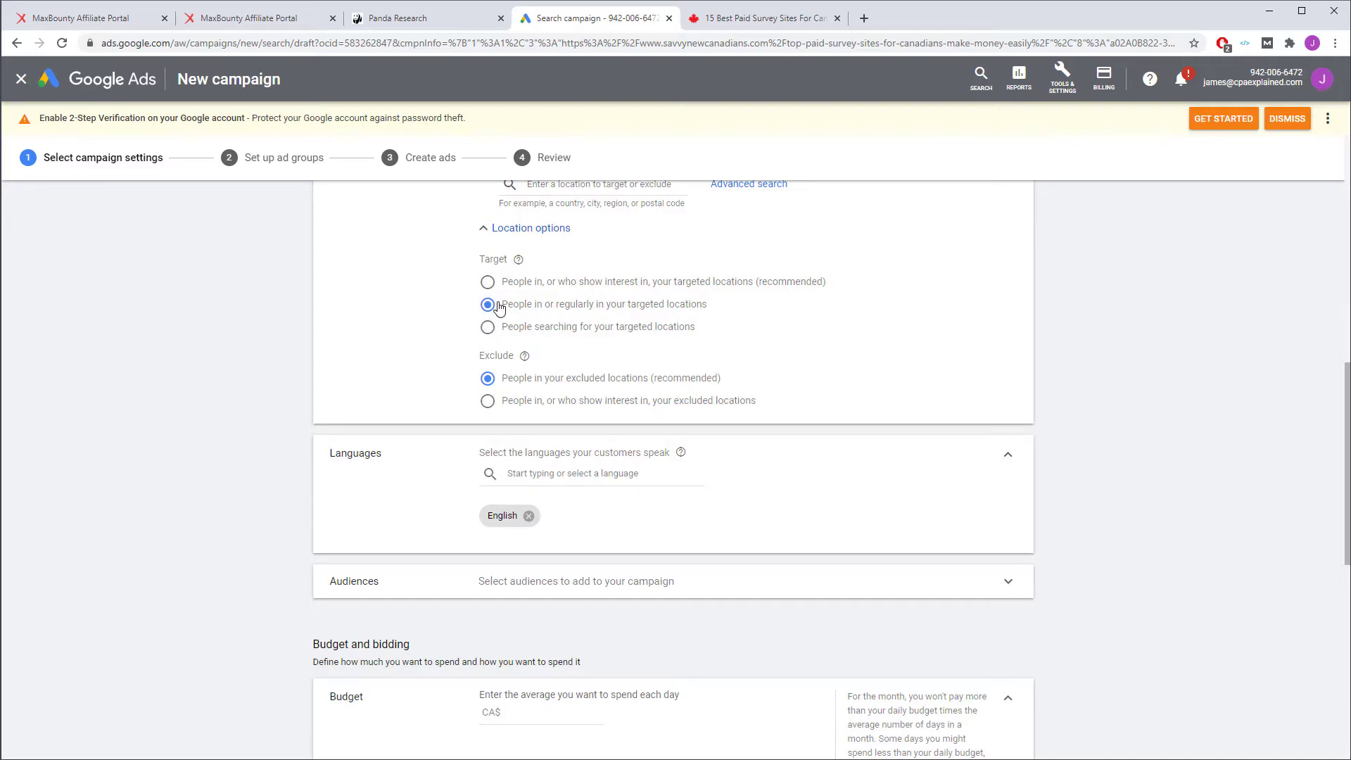
scroll(218, 446, "down", 2)
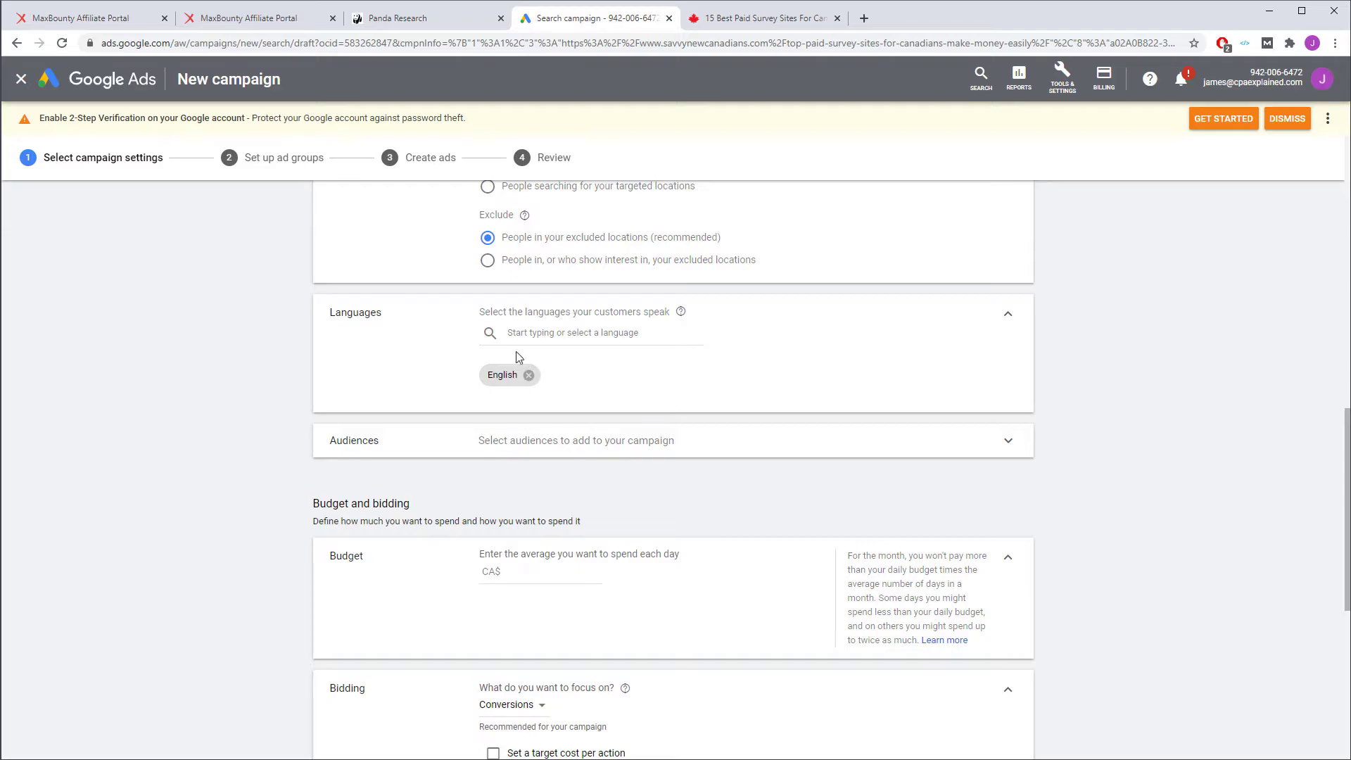
Try Spanish instead of English as the campaign language, checking the survey offers in the MaxBounty affiliate portal.
left_click(93, 21)
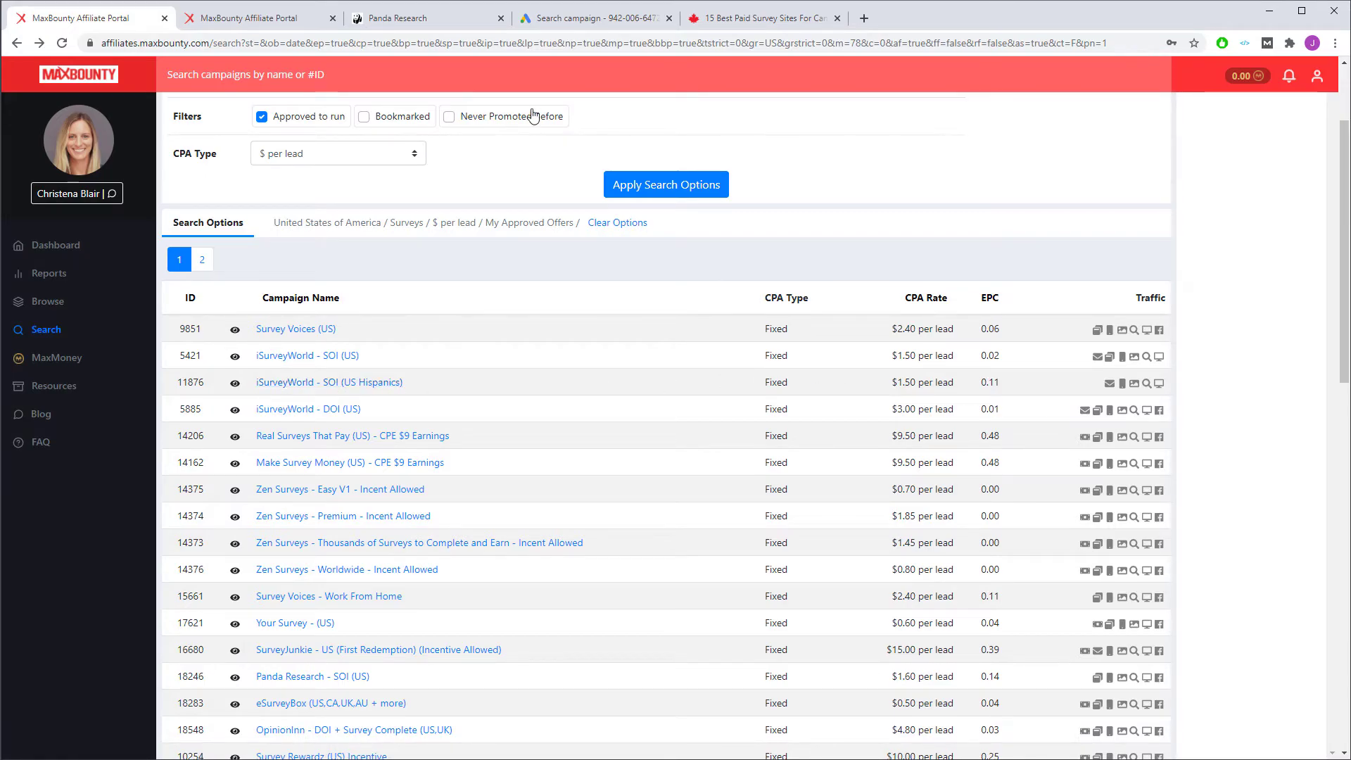
left_click(558, 20)
left_click(523, 335)
type("spa")
left_click(533, 369)
left_click(769, 386)
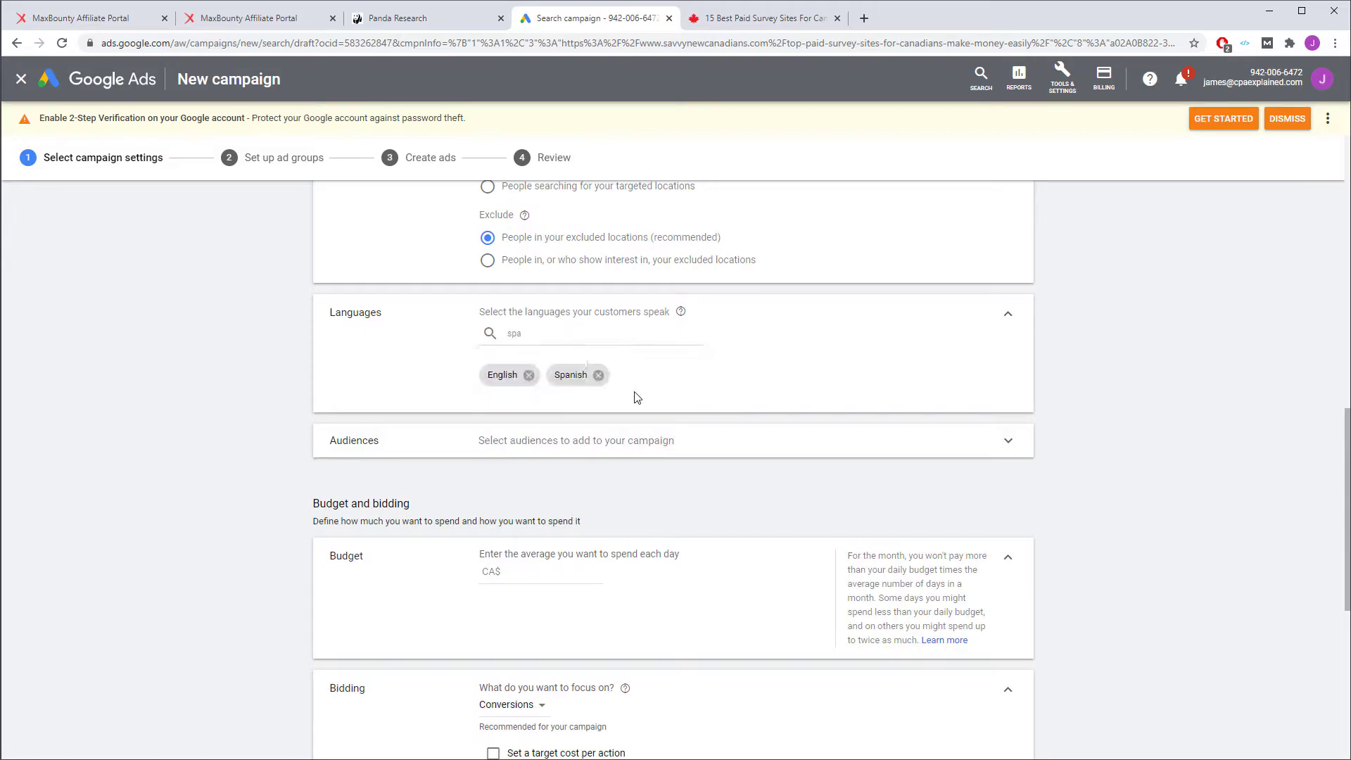
left_click(529, 375)
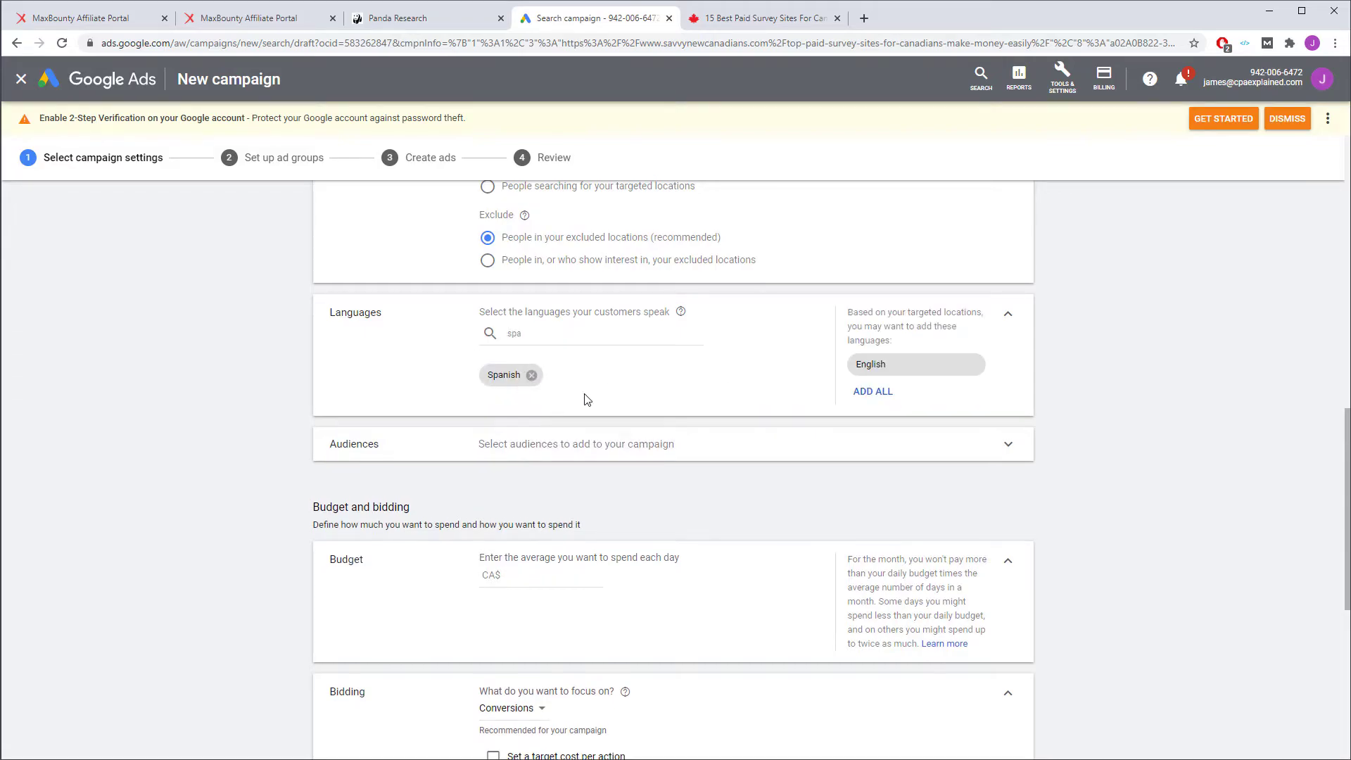
left_click(127, 21)
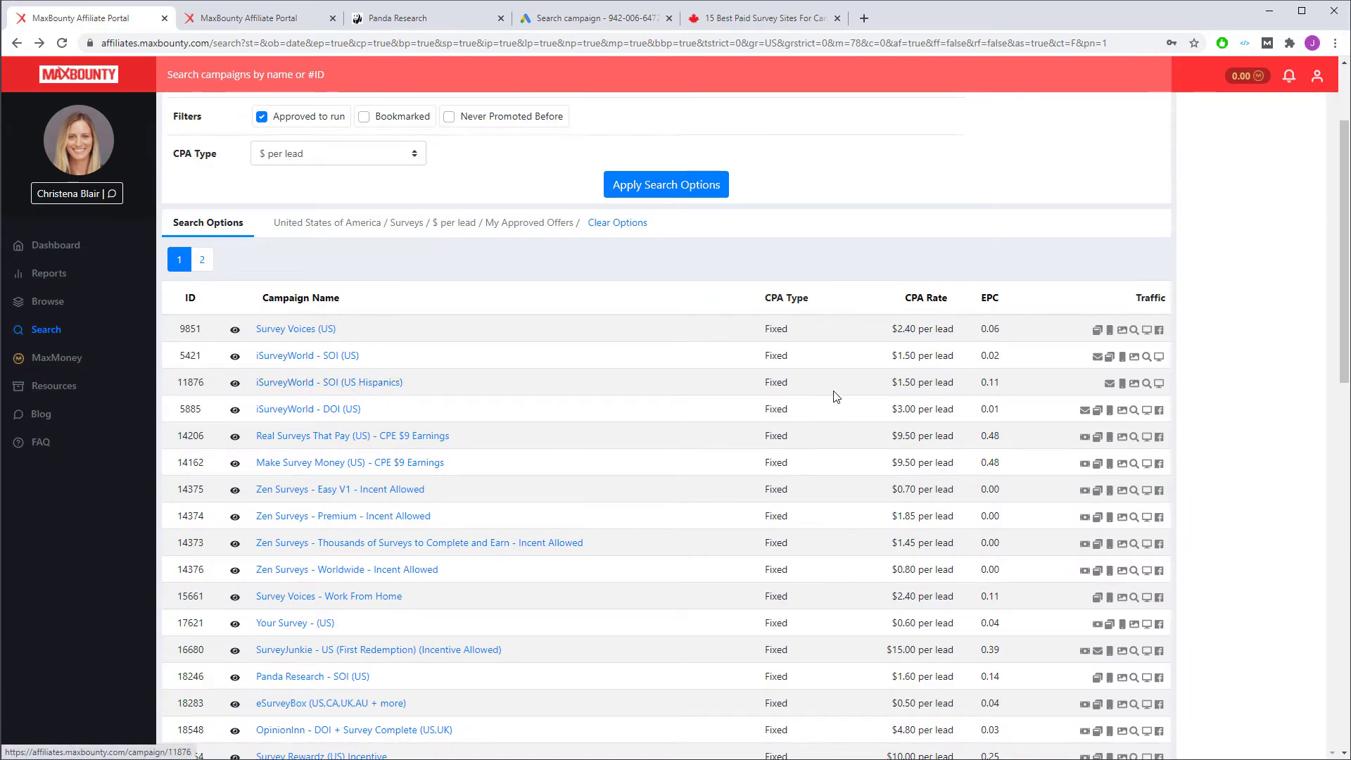
left_click(565, 23)
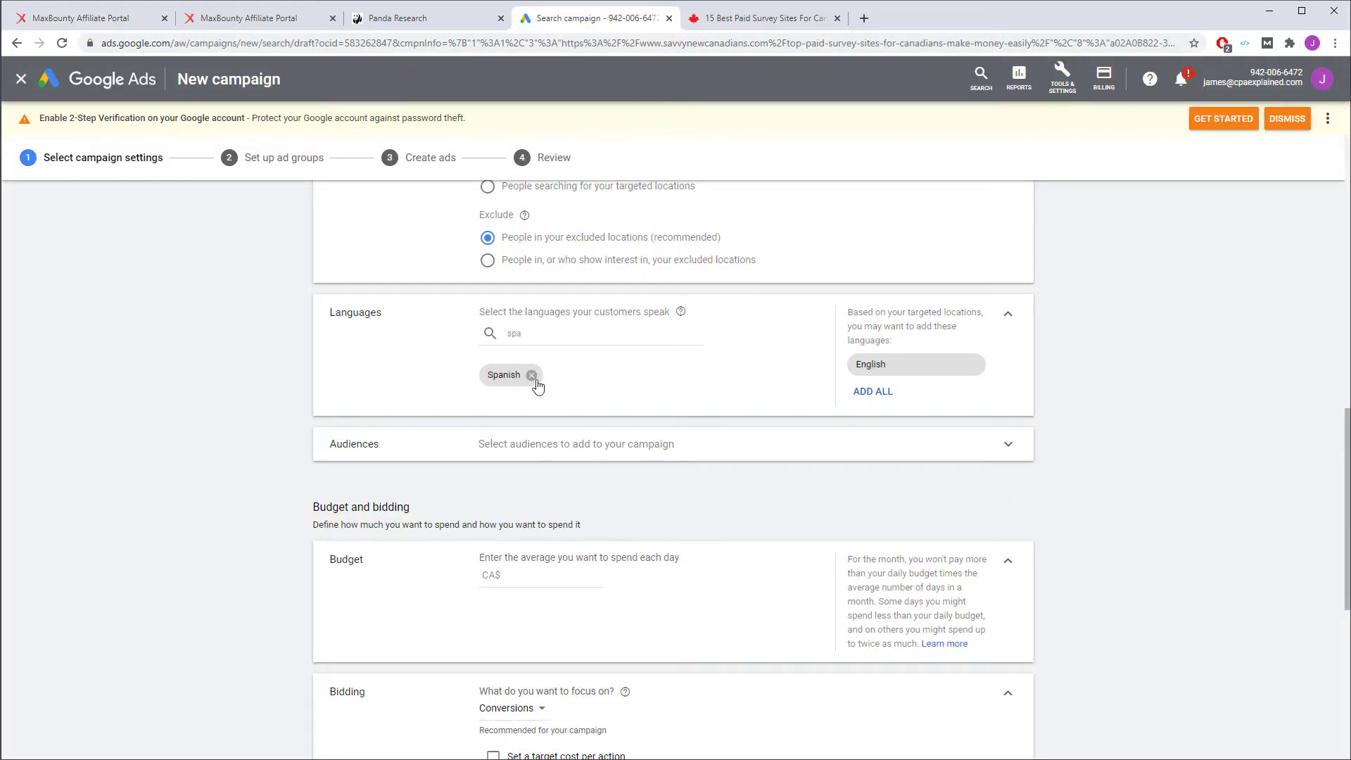
Add English back to the campaign languages and remove Spanish.
left_click(543, 332)
double_click(511, 335)
type("eng")
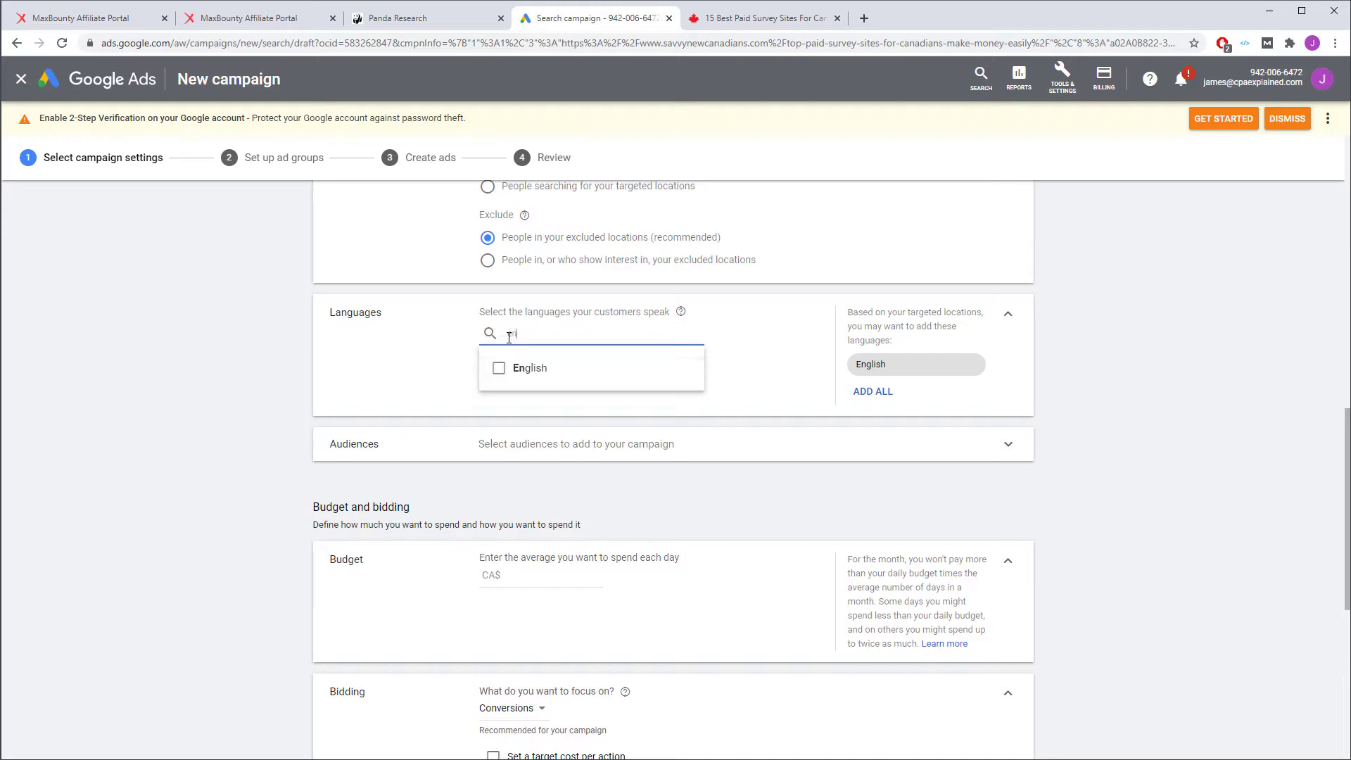
left_click(507, 378)
left_click(419, 384)
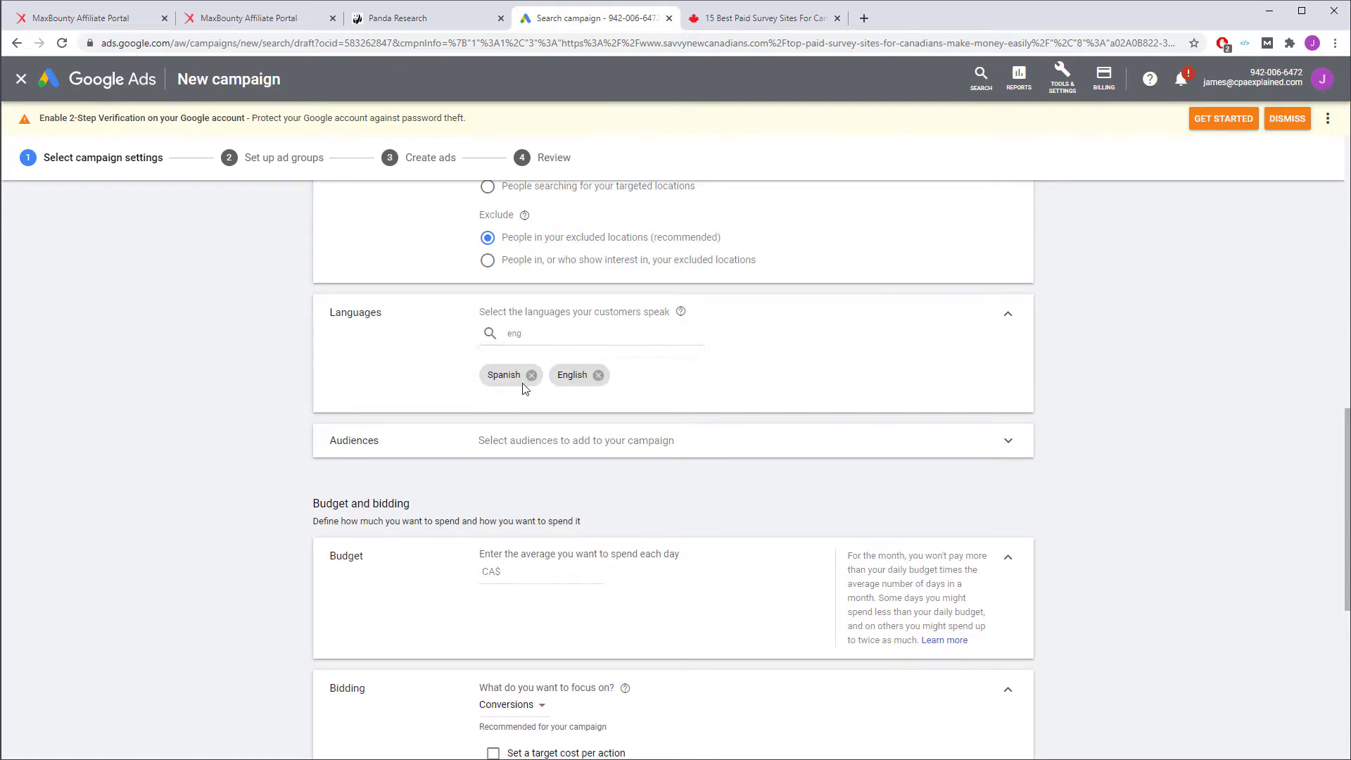
left_click(530, 375)
Set the campaign's average daily budget to CA$10.
scroll(444, 392, "down", 1)
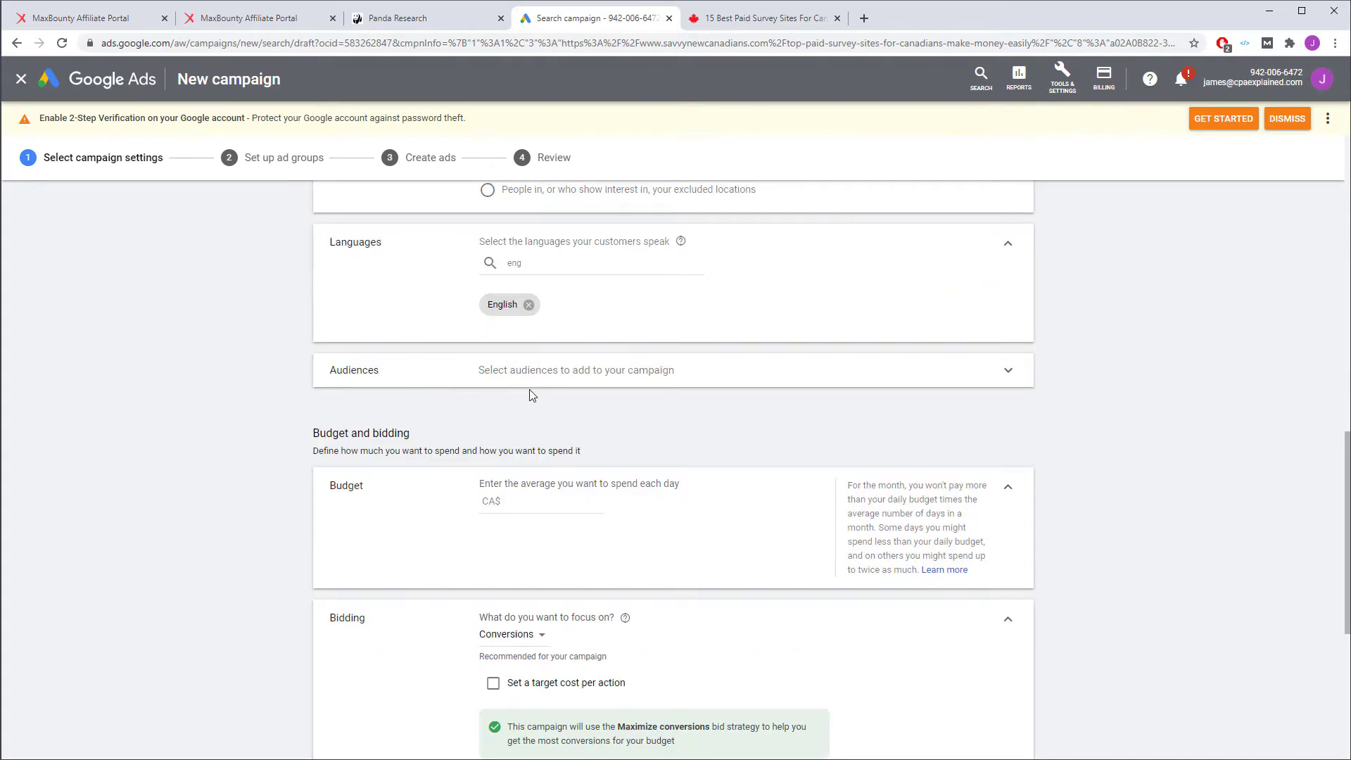
scroll(408, 390, "down", 2)
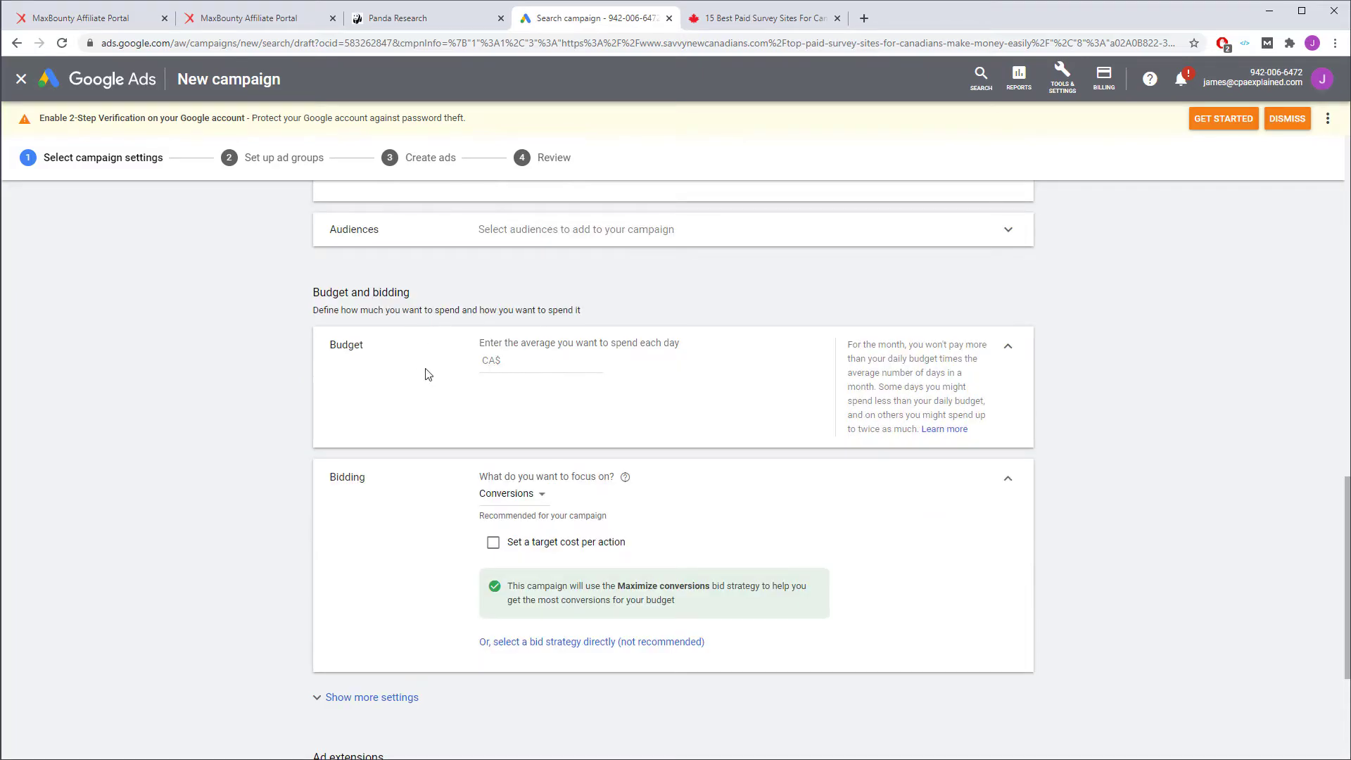
left_click(515, 361)
scroll(598, 445, "down", 3)
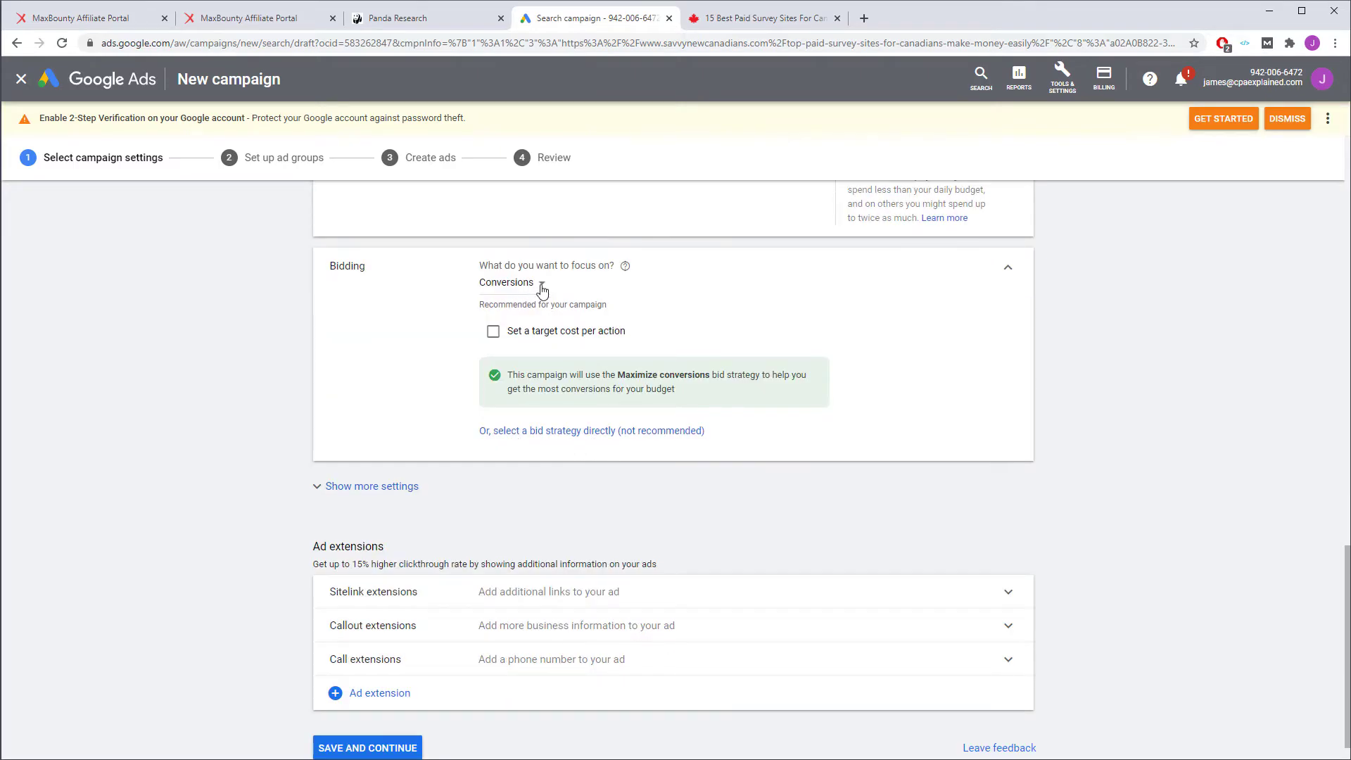
Set the bidding focus to Clicks and save the campaign settings to continue to ad group setup.
left_click(542, 287)
left_click(543, 445)
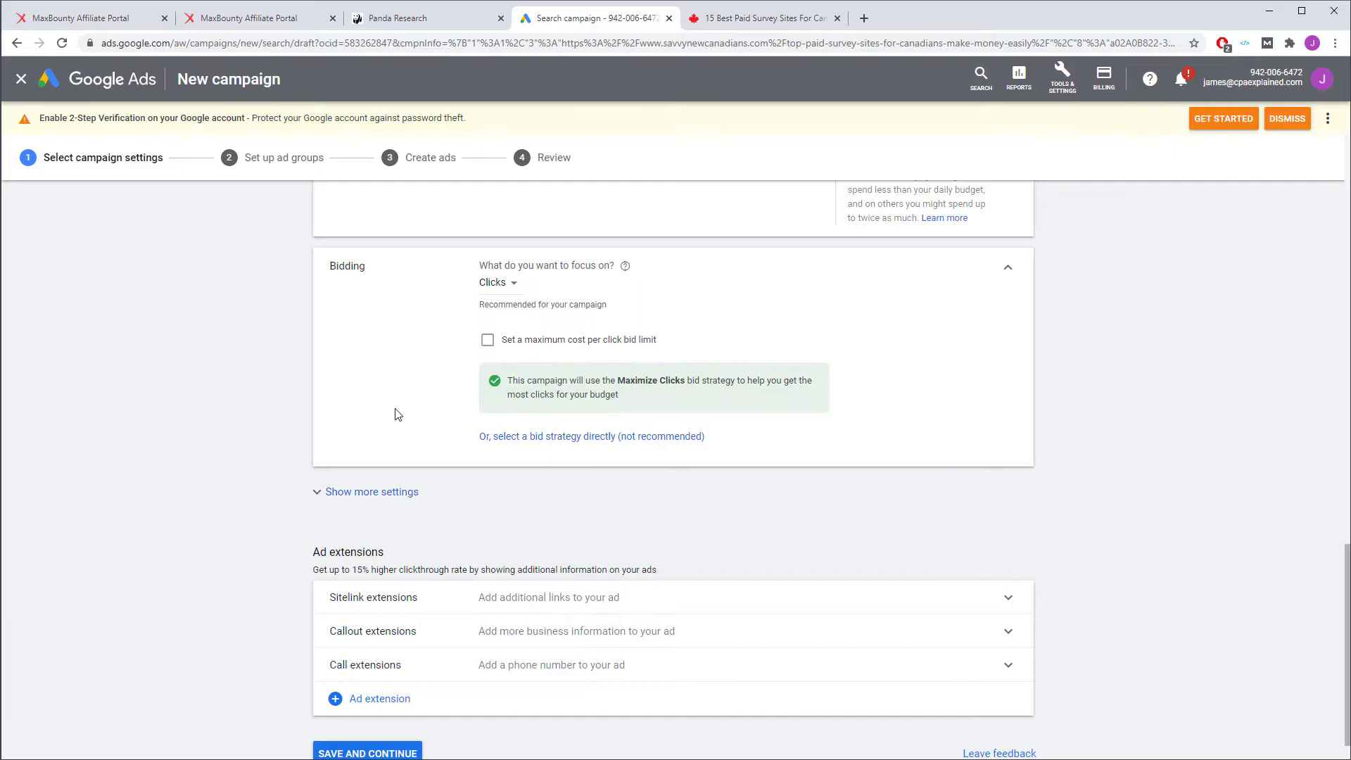
left_click(506, 287)
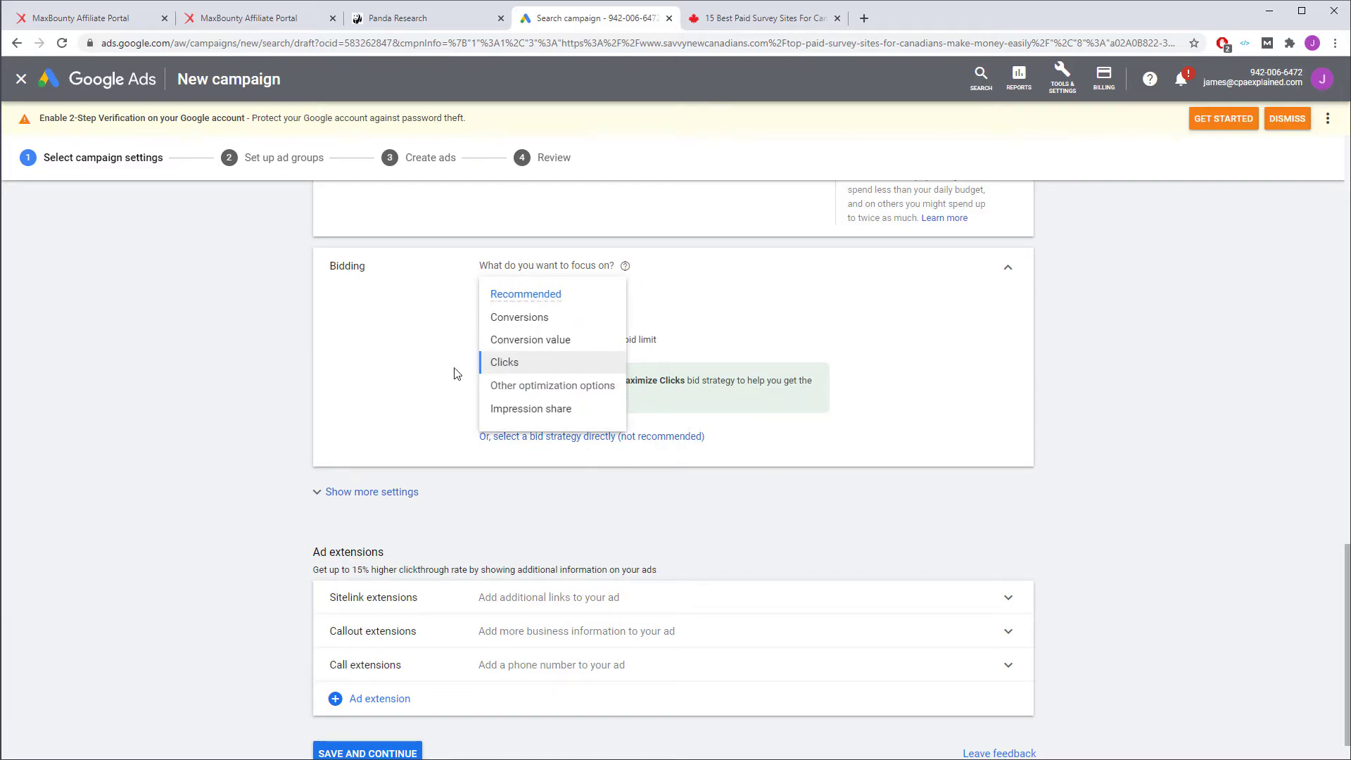
left_click(494, 366)
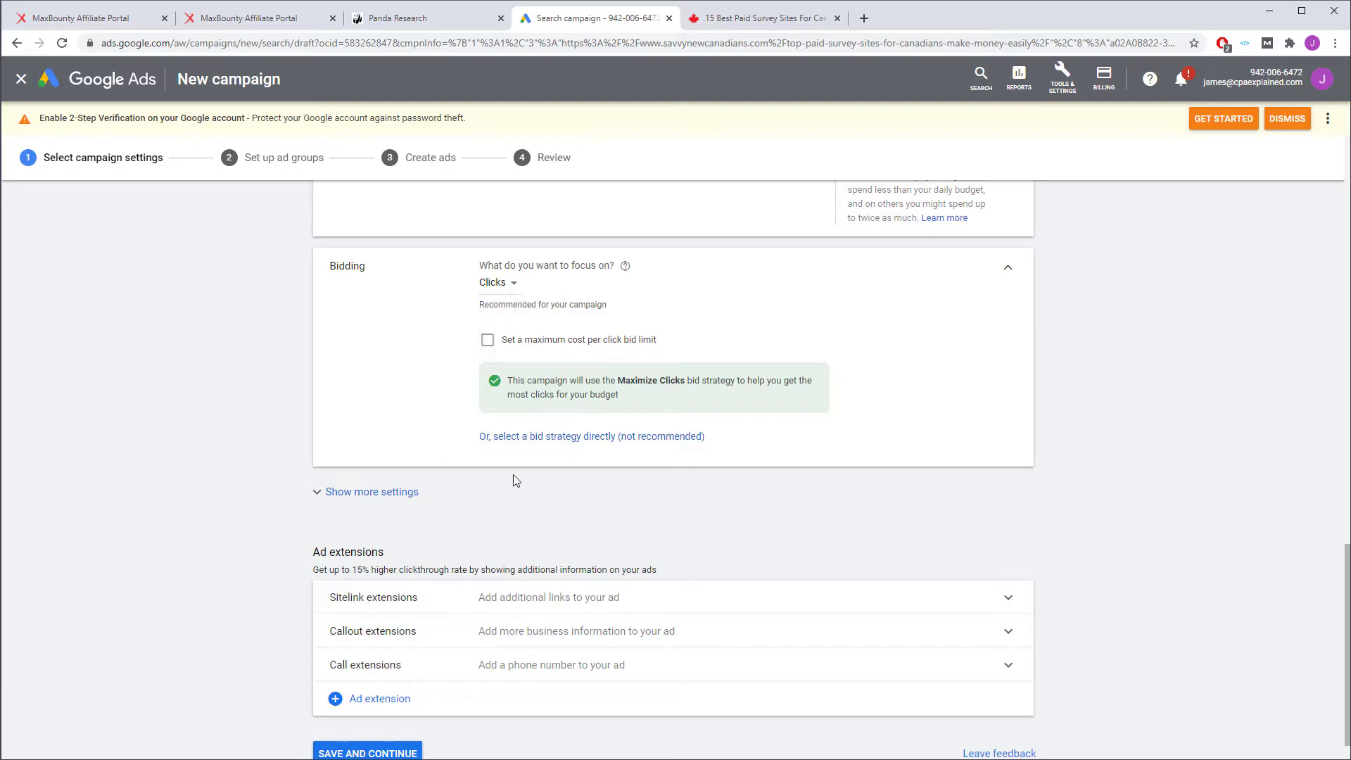
scroll(485, 429, "down", 1)
left_click(377, 723)
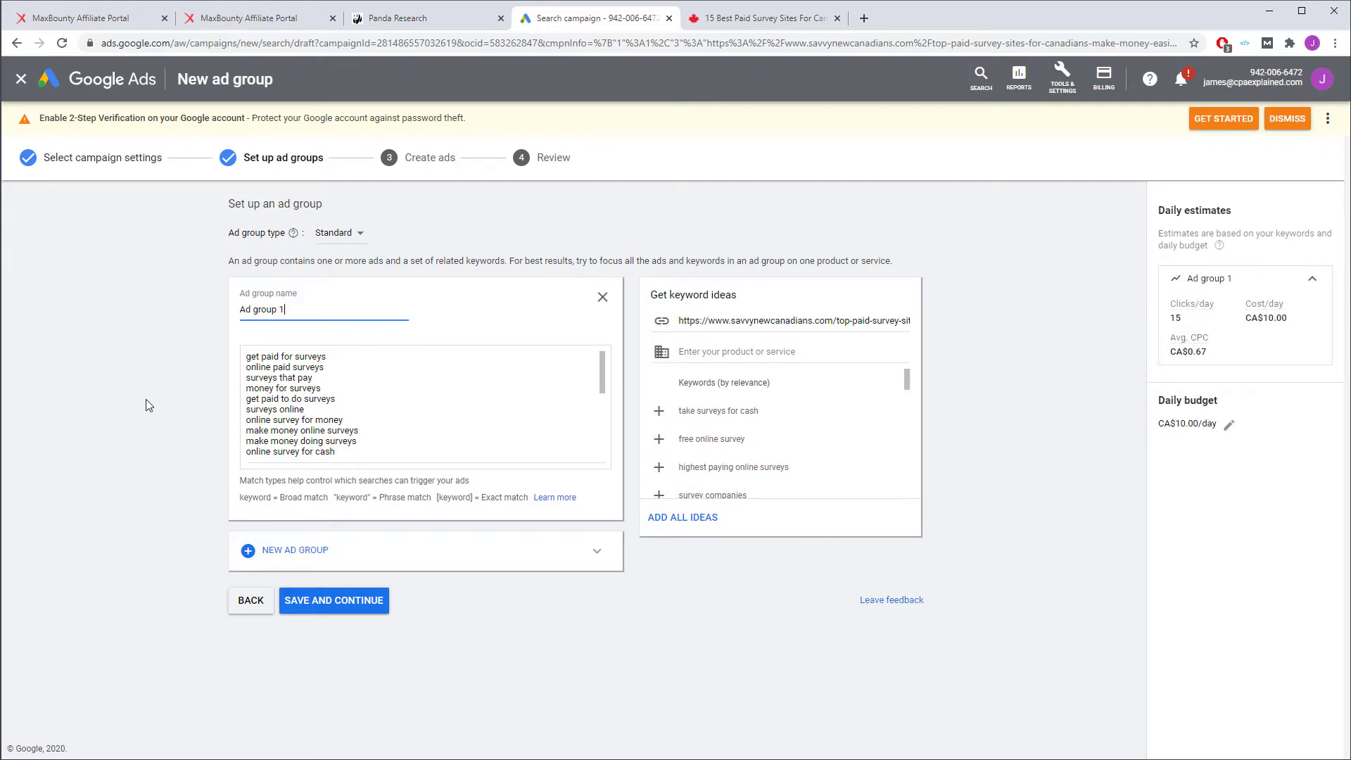
Rename the ad group as Survey Ad Group.
left_click_drag(295, 308, 209, 319)
type("Survey Ad Group")
left_click(149, 383)
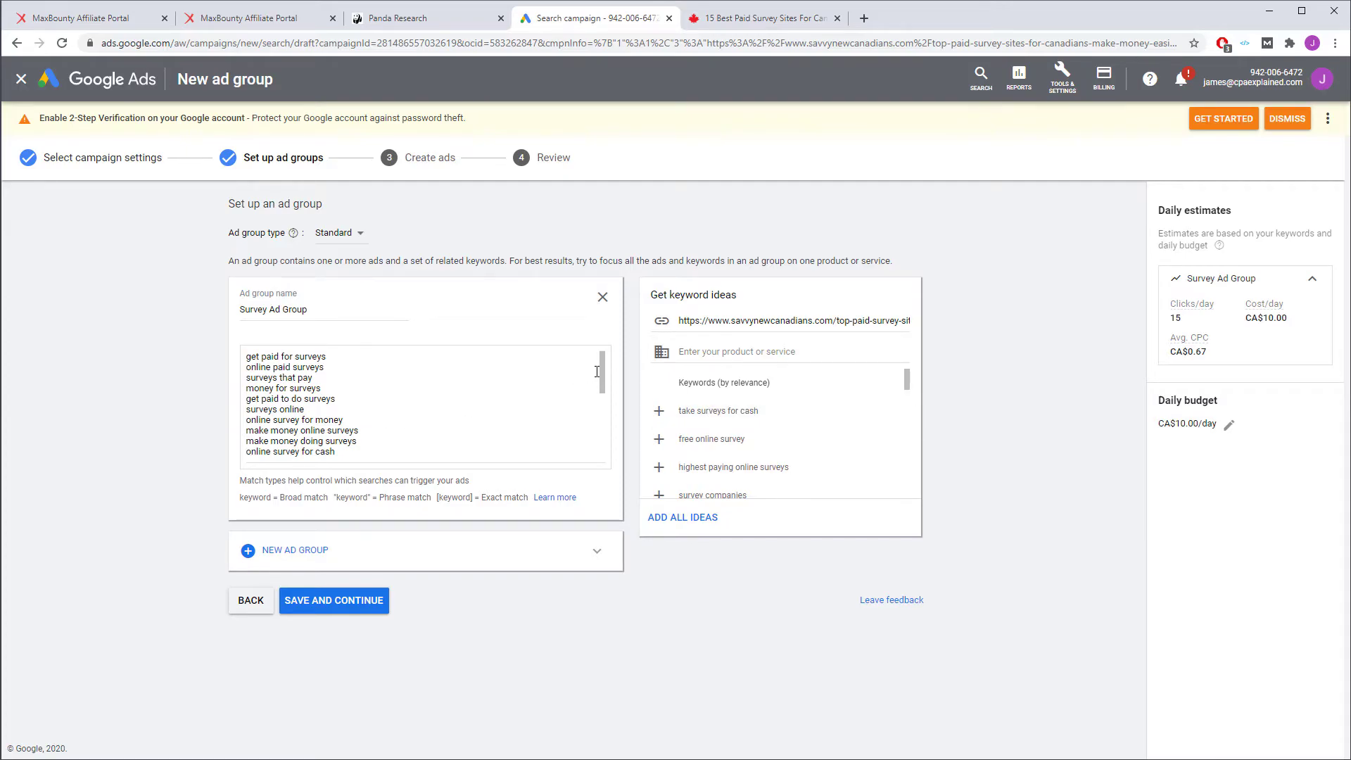
Examine the suggested survey keywords in the ad group and the additional keyword ideas.
mouse_move(603, 366)
left_mouse_down()
mouse_move(603, 404)
mouse_move(601, 360)
left_mouse_up()
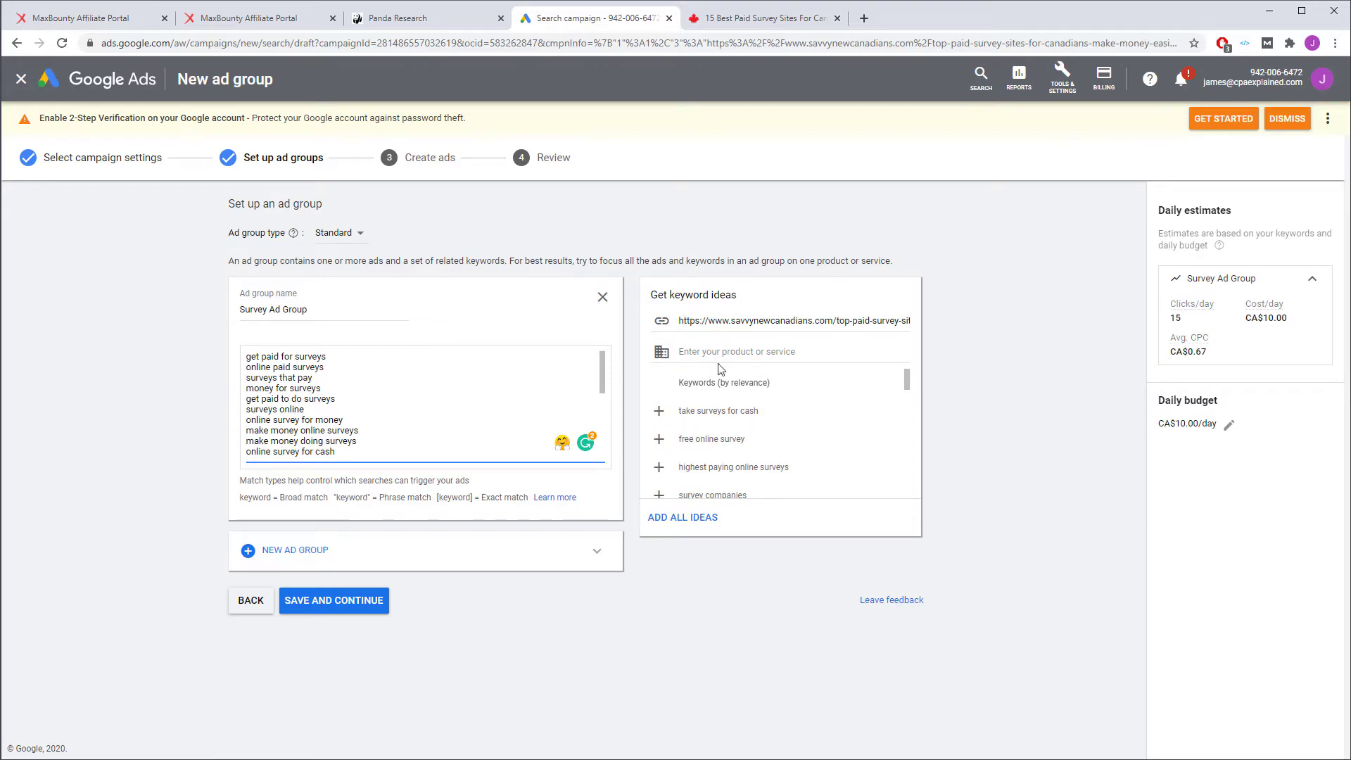
scroll(732, 440, "down", 3)
scroll(427, 405, "down", 8)
scroll(394, 416, "up", 3)
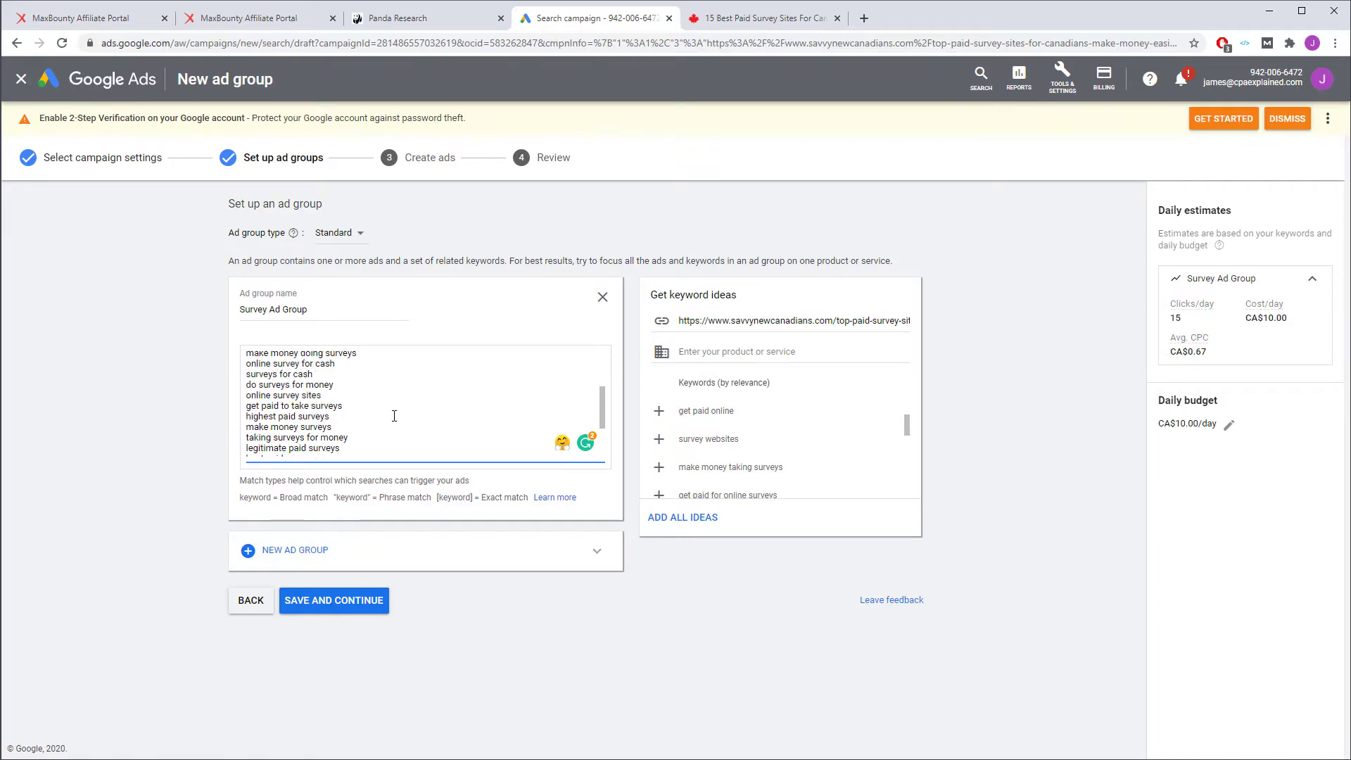
scroll(394, 415, "up", 3)
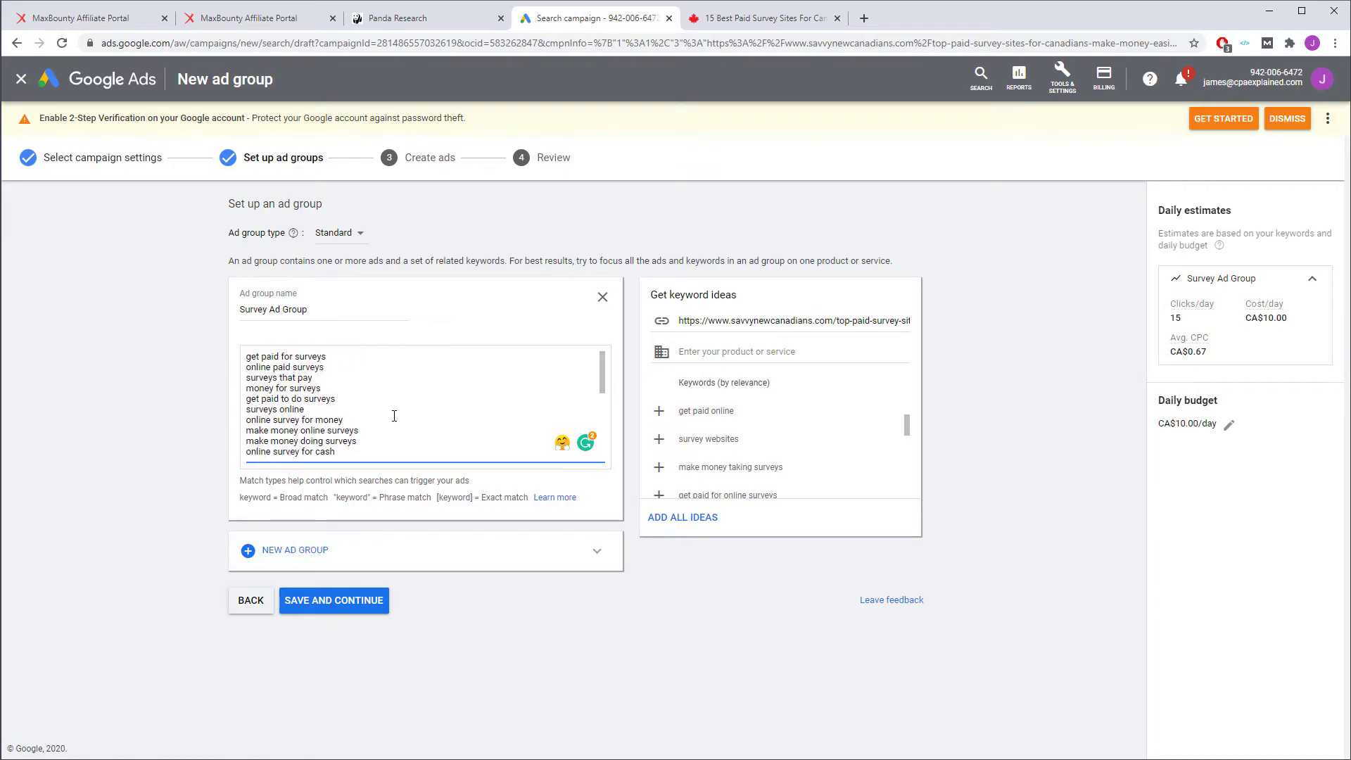
left_click_drag(600, 371, 602, 431)
scroll(299, 379, "up", 5)
scroll(282, 386, "down", 2)
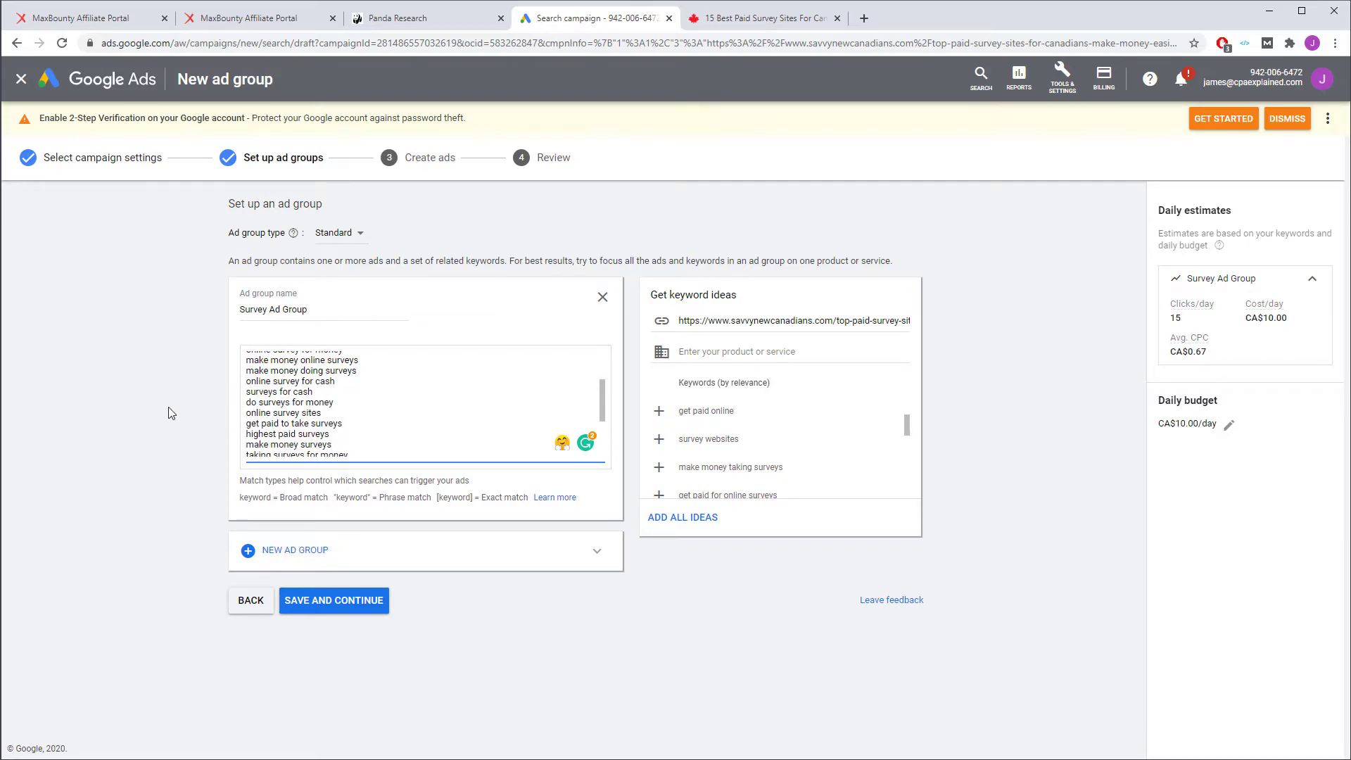
Save the ad group with its suggested keywords to reach ad creation, and switch to the paid-survey article for reference.
left_click(359, 609)
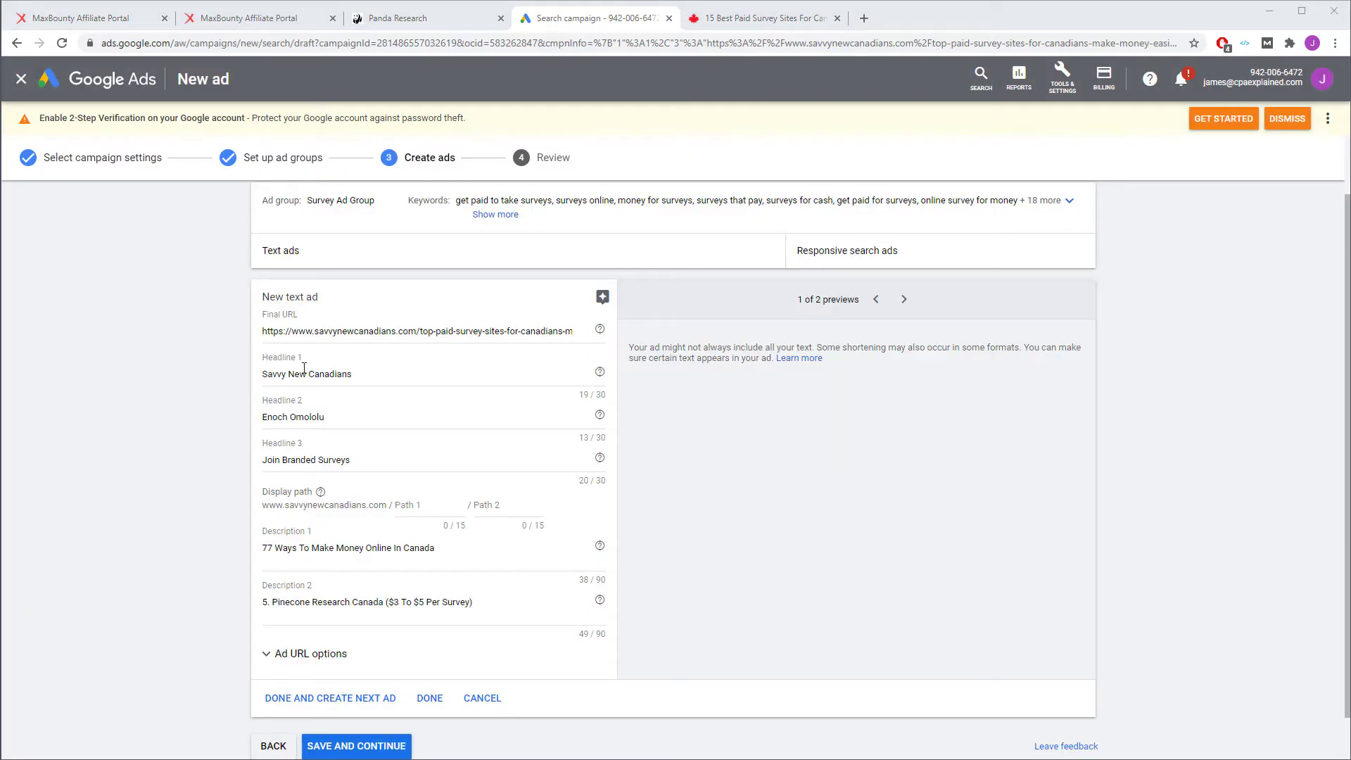
key("ctrl+Tab")
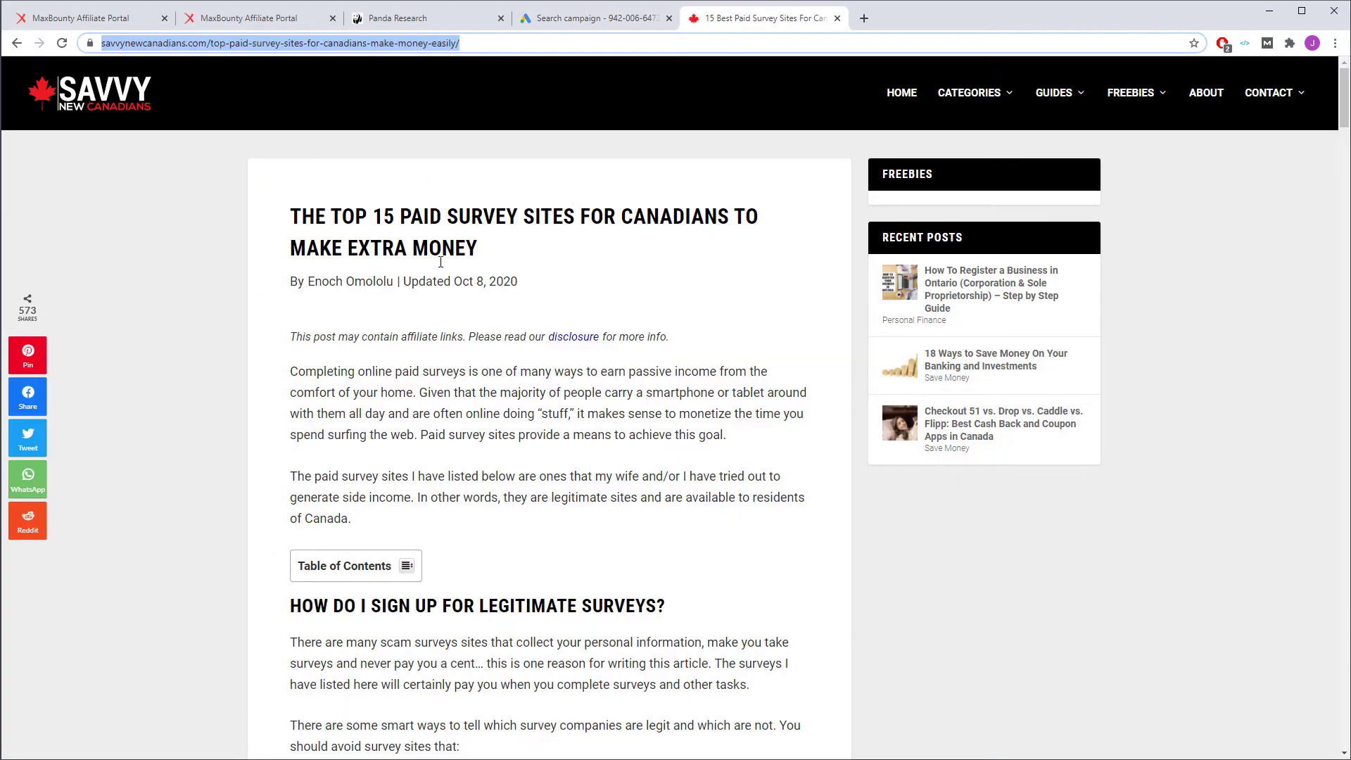
Review the paid-survey article, the Survey Voices campaign page and the prefilled text ad for headline ideas.
scroll(417, 225, "down", 6)
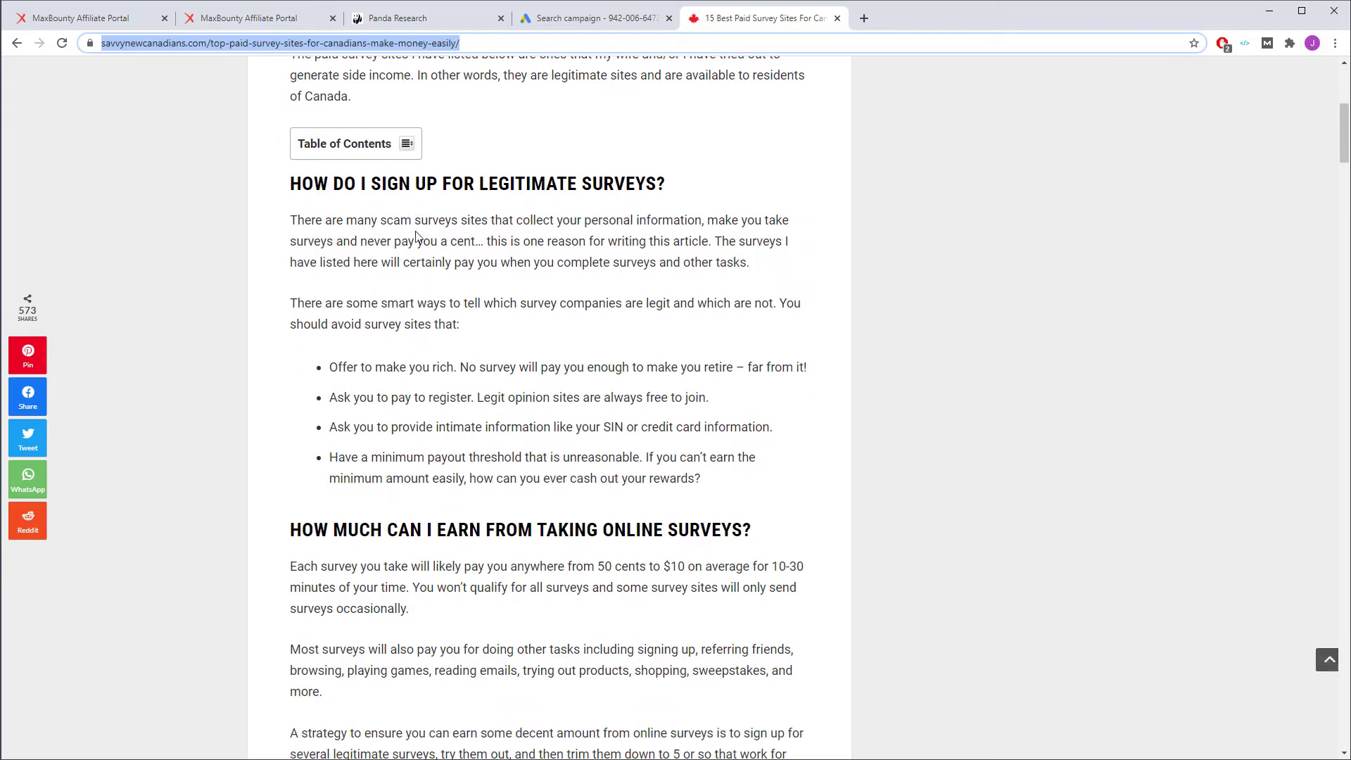
scroll(452, 307, "up", 6)
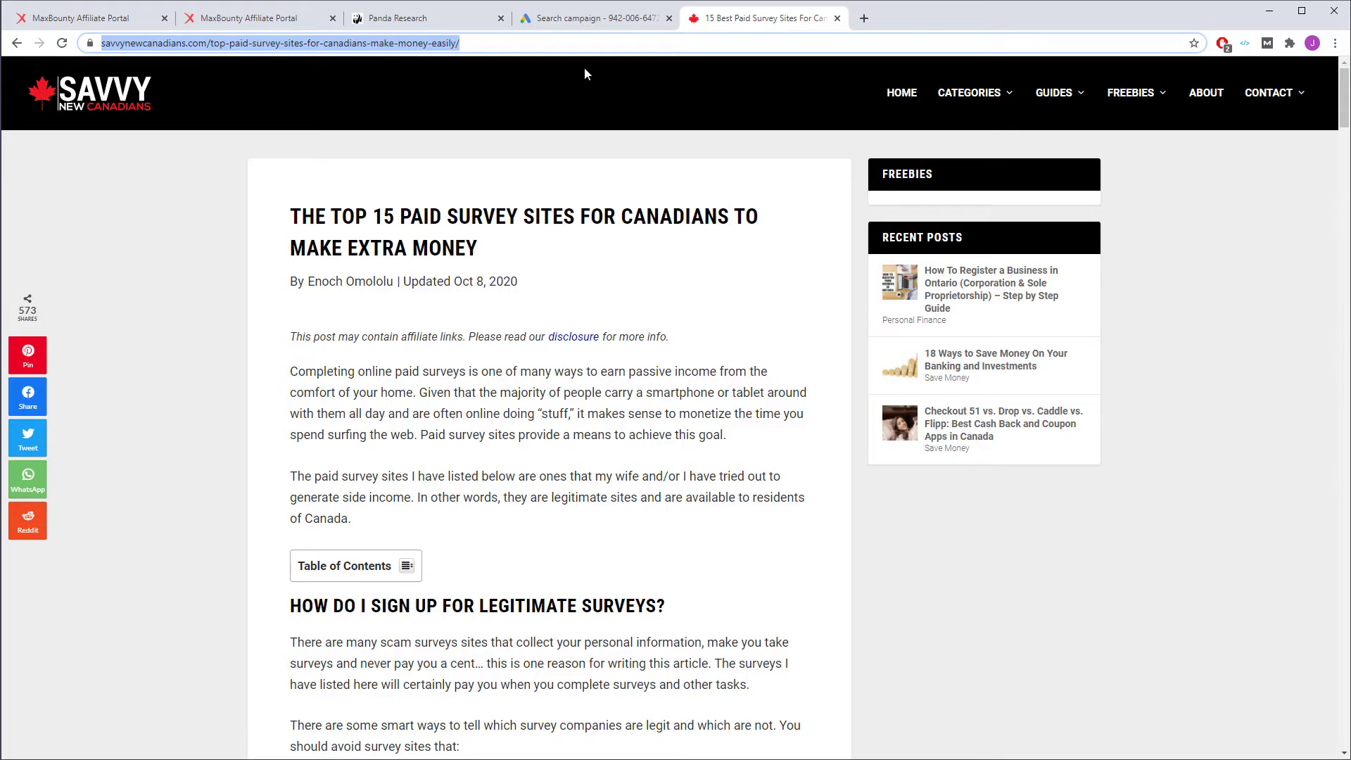
left_click(264, 26)
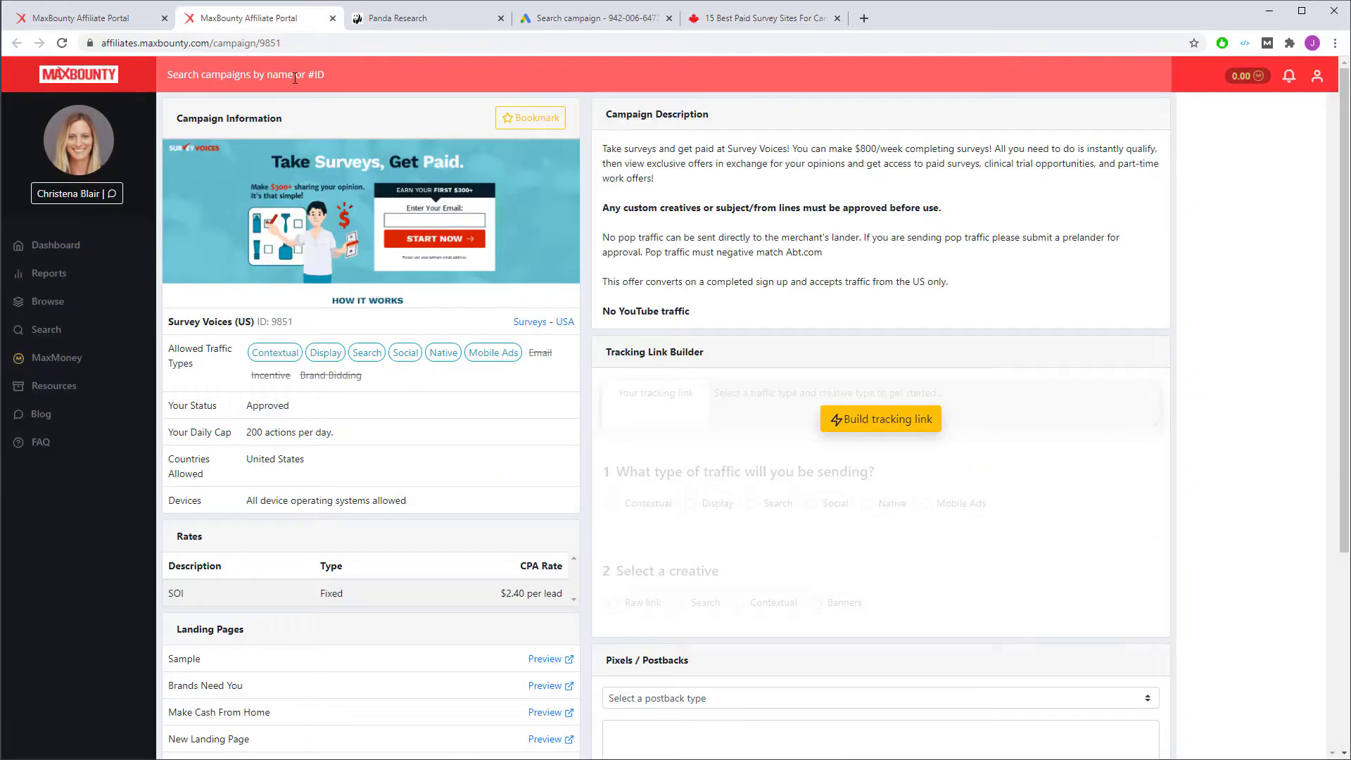
left_click(563, 20)
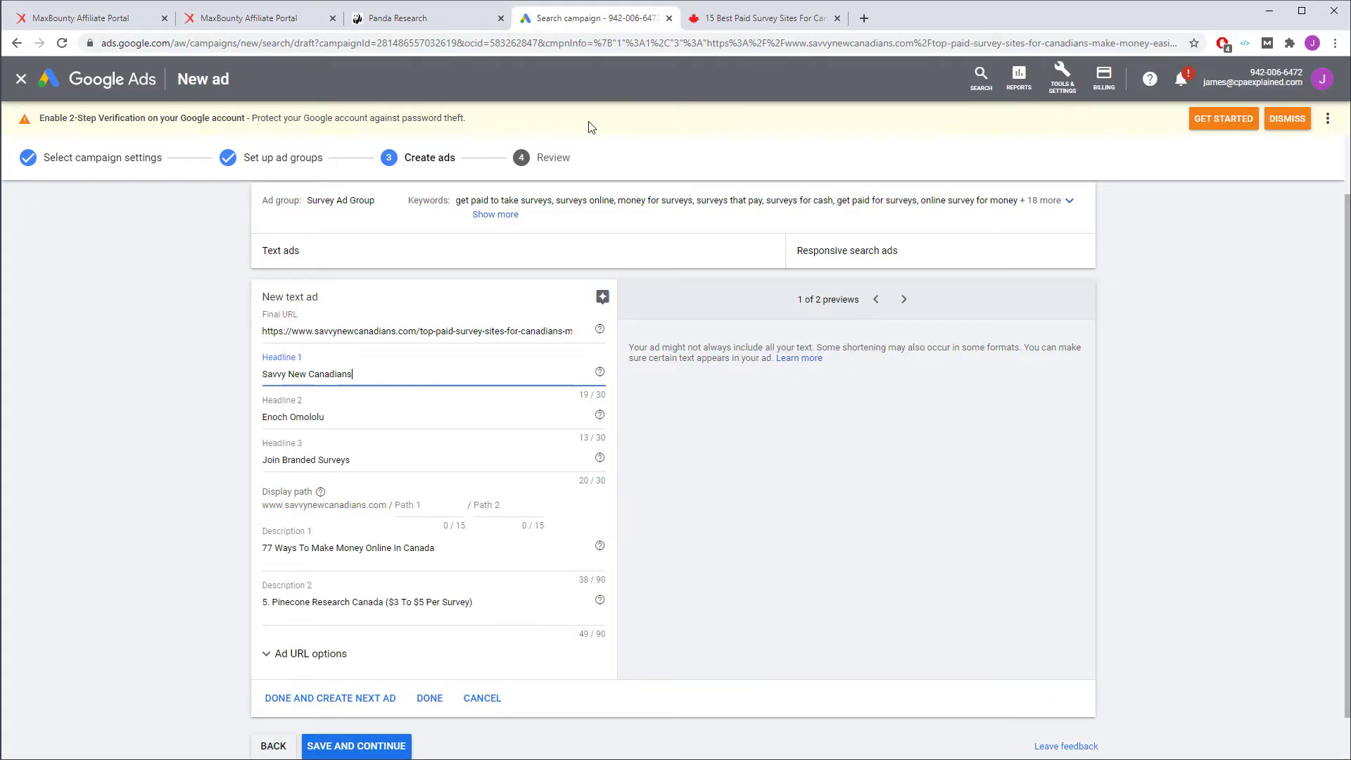
left_click(425, 377)
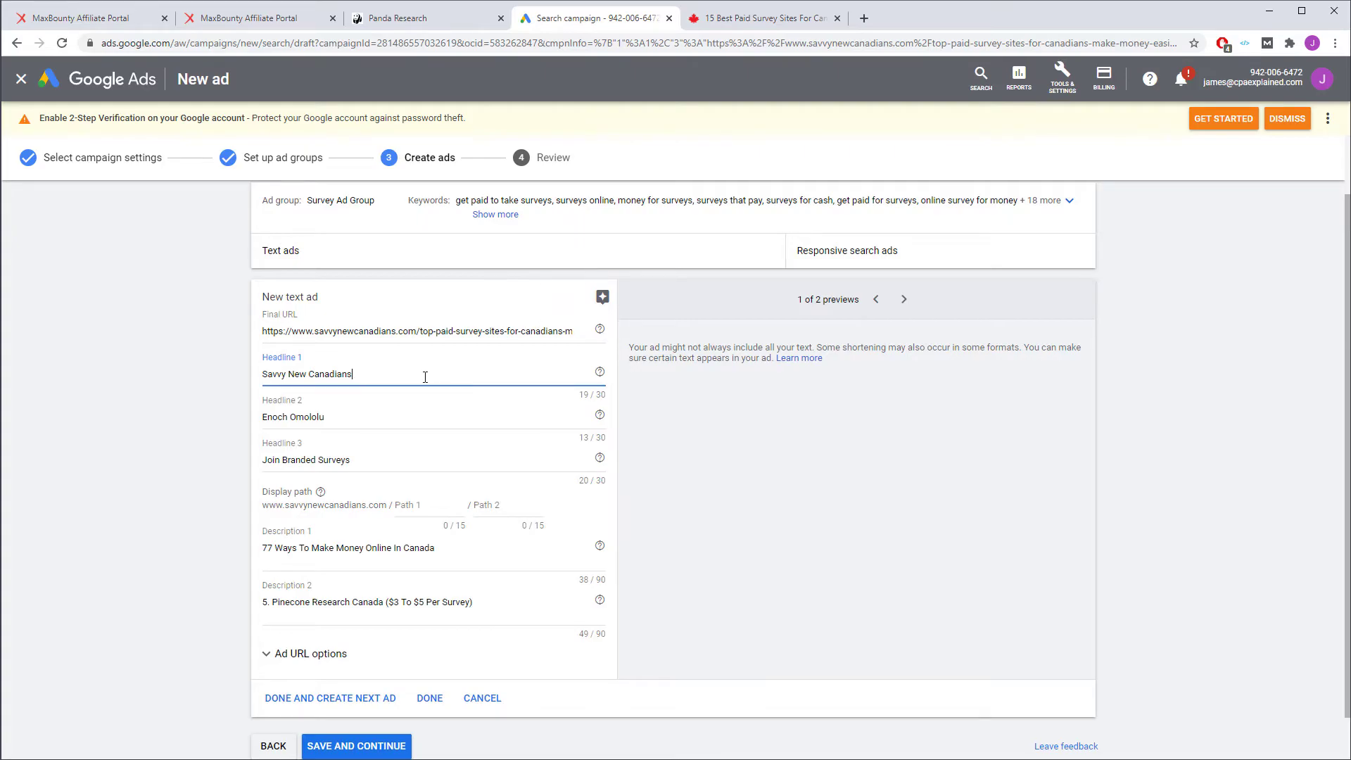
left_click(732, 28)
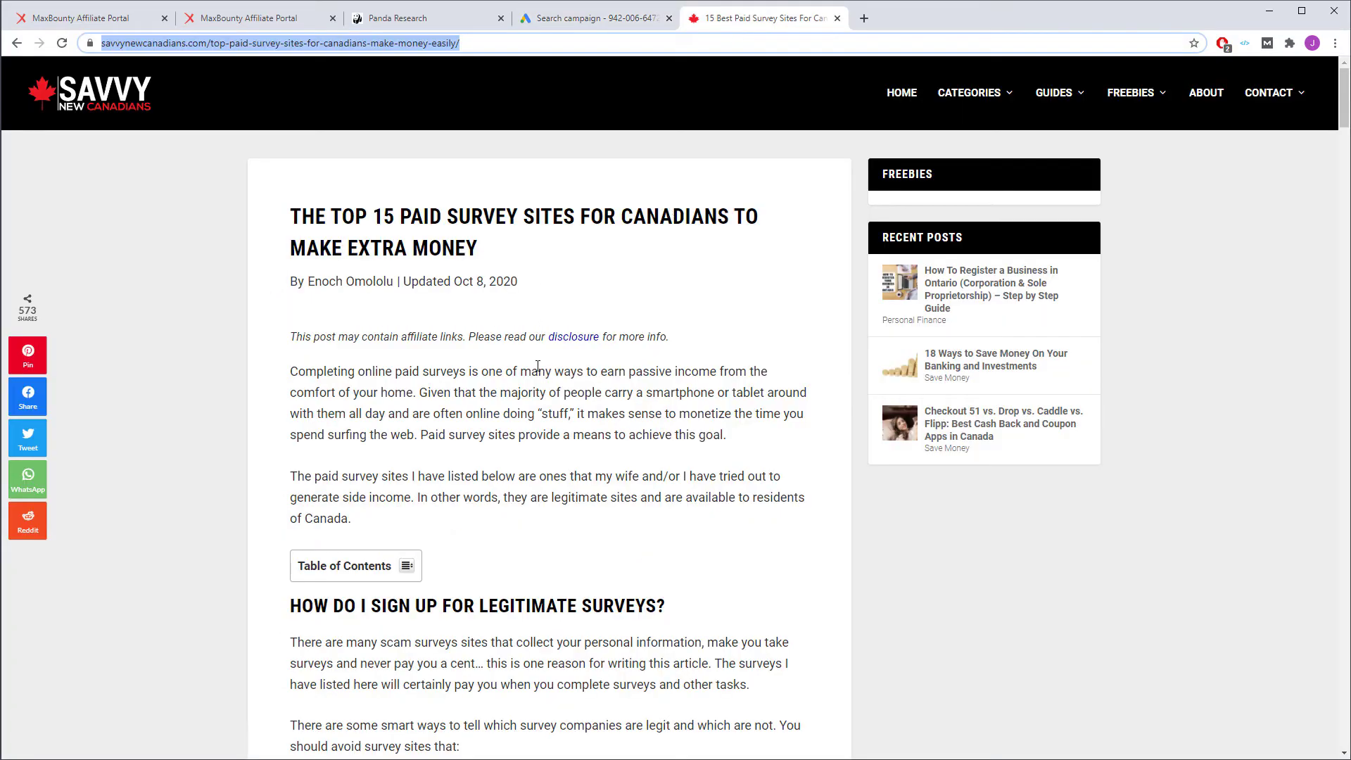
Copy "You can make $800/week completing surveys" from the Survey Voices campaign description and replace Headline 1 of the Google Ads text ad with it.
left_click(262, 24)
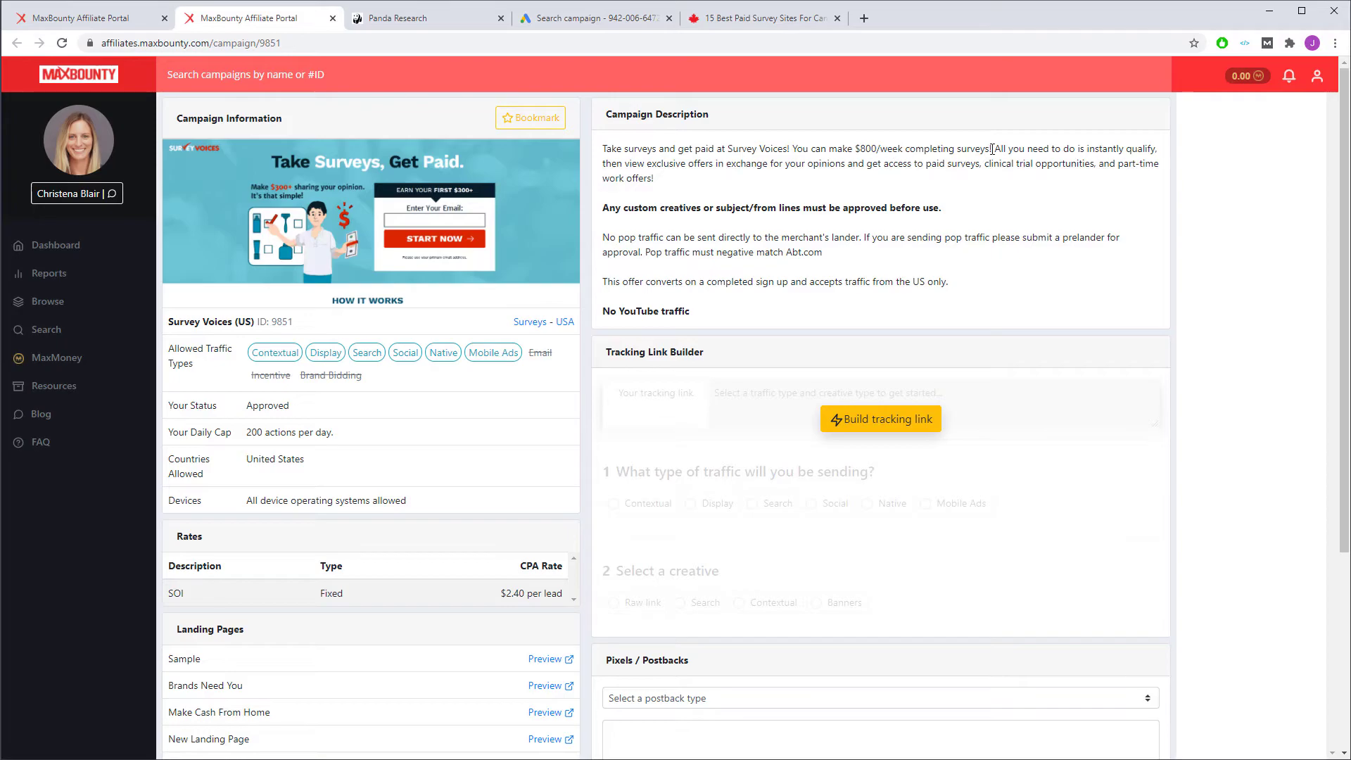
left_click_drag(994, 149, 795, 143)
key("ctrl+c")
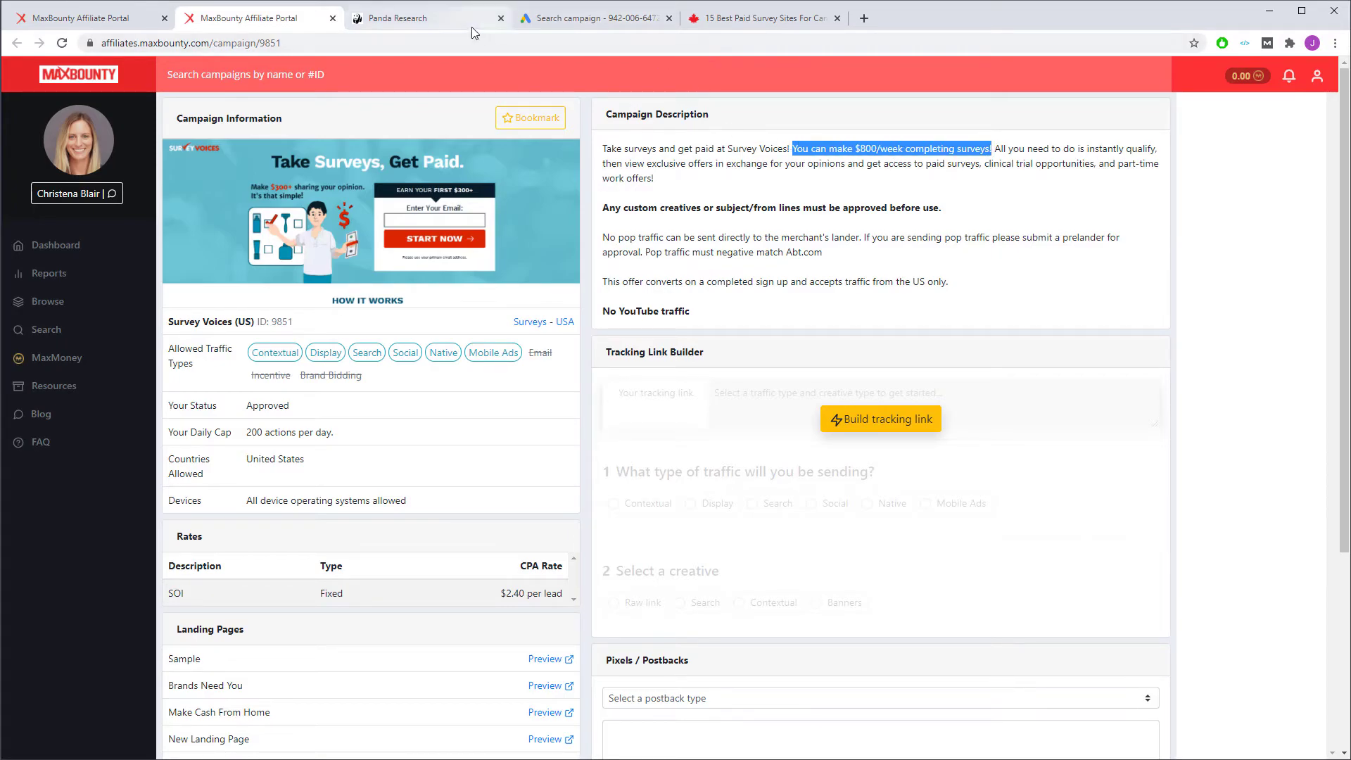
left_click(585, 21)
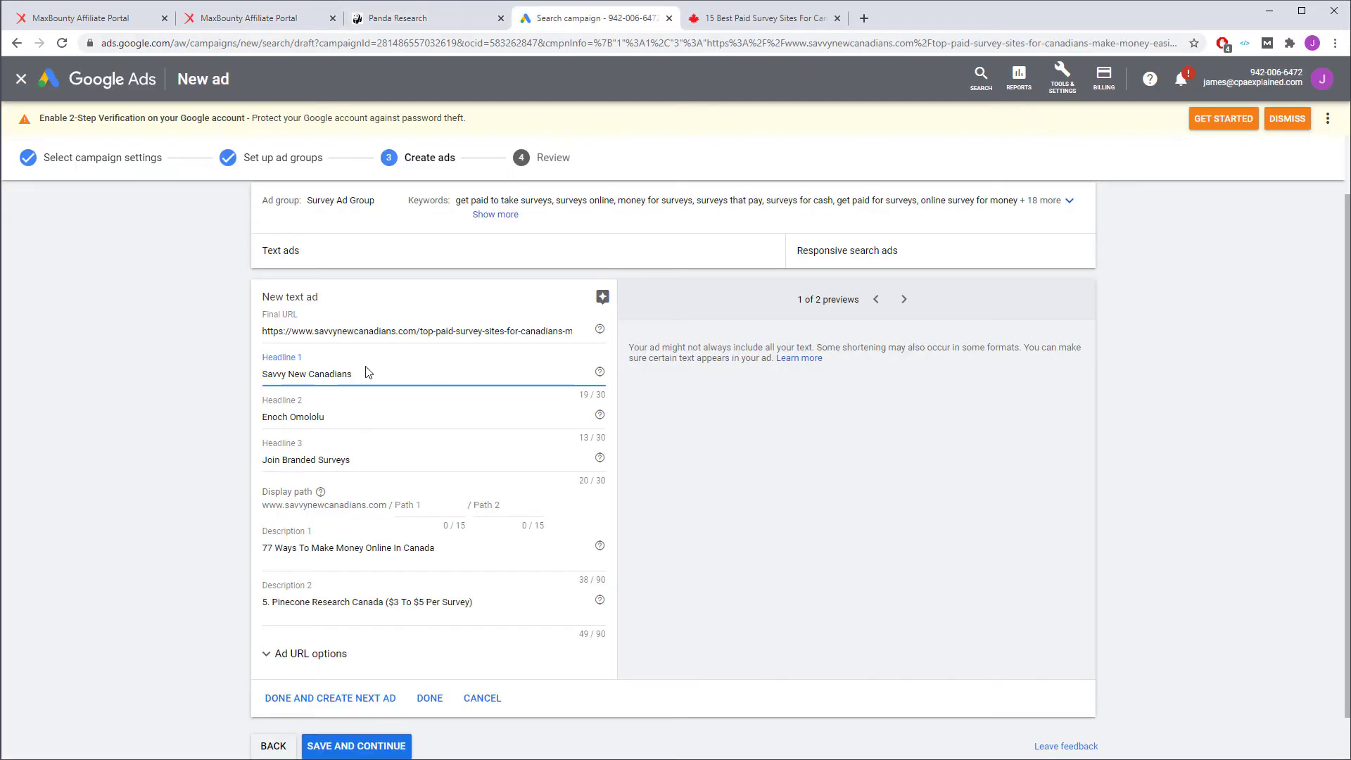
left_click_drag(368, 373, 254, 383)
key("ctrl+v")
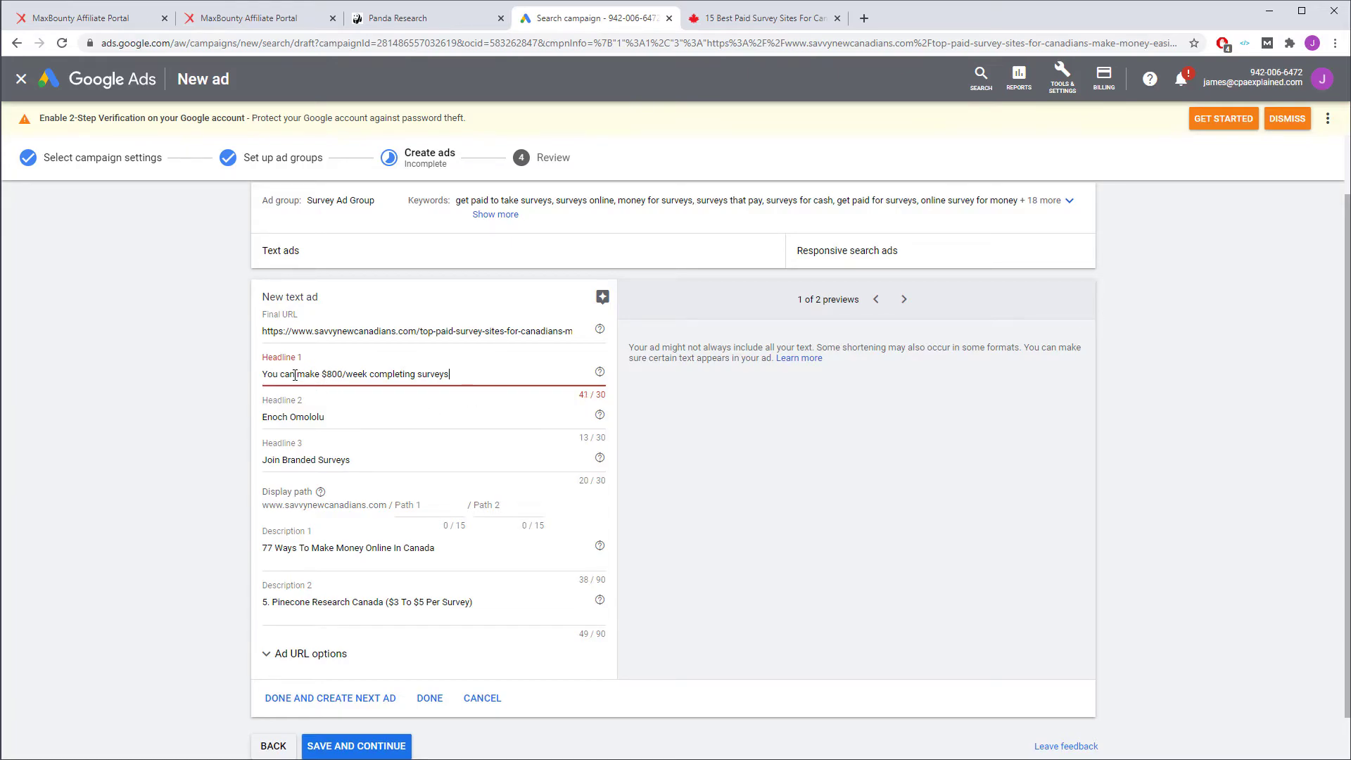
Shorten Headline 1 to "Make $800/week doing surveys".
left_click_drag(299, 376, 262, 376)
key("BackSpace")
type("M")
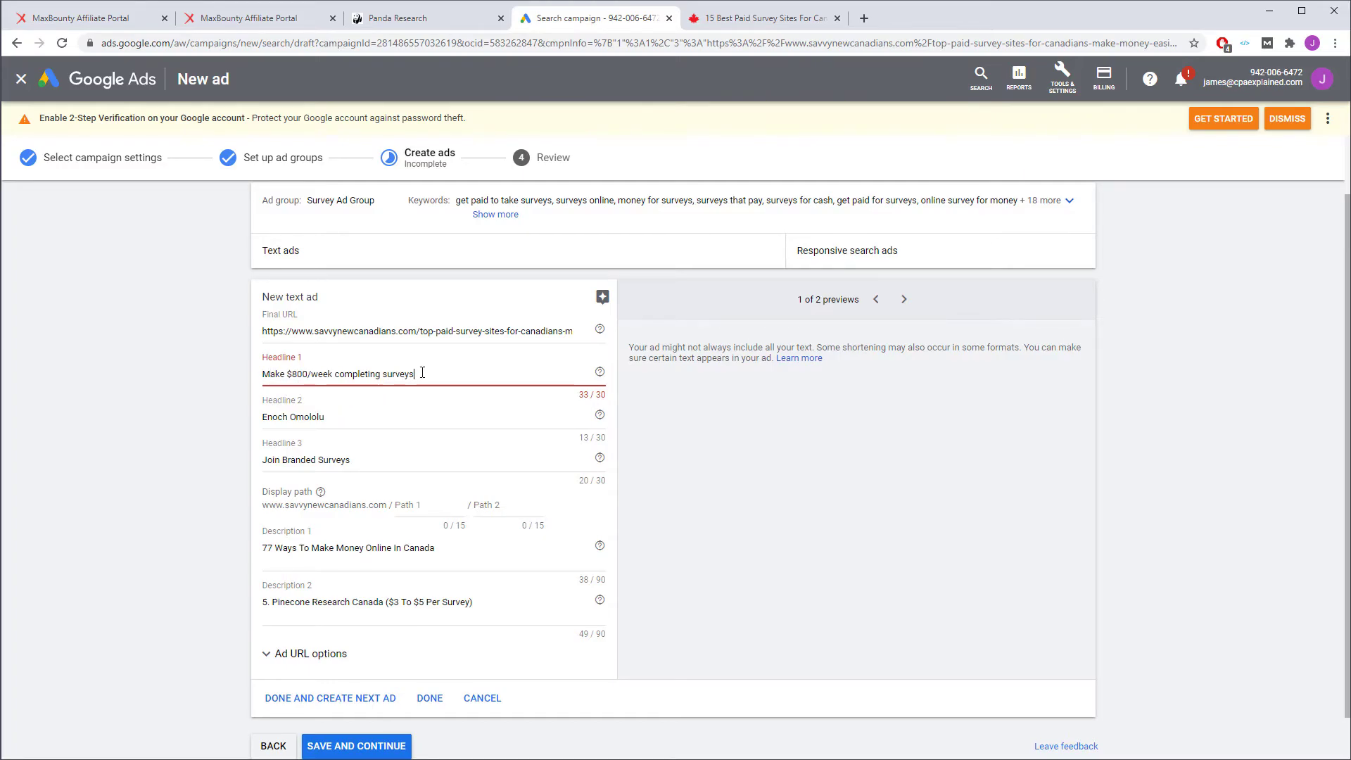
left_click_drag(379, 373, 335, 375)
type("doing")
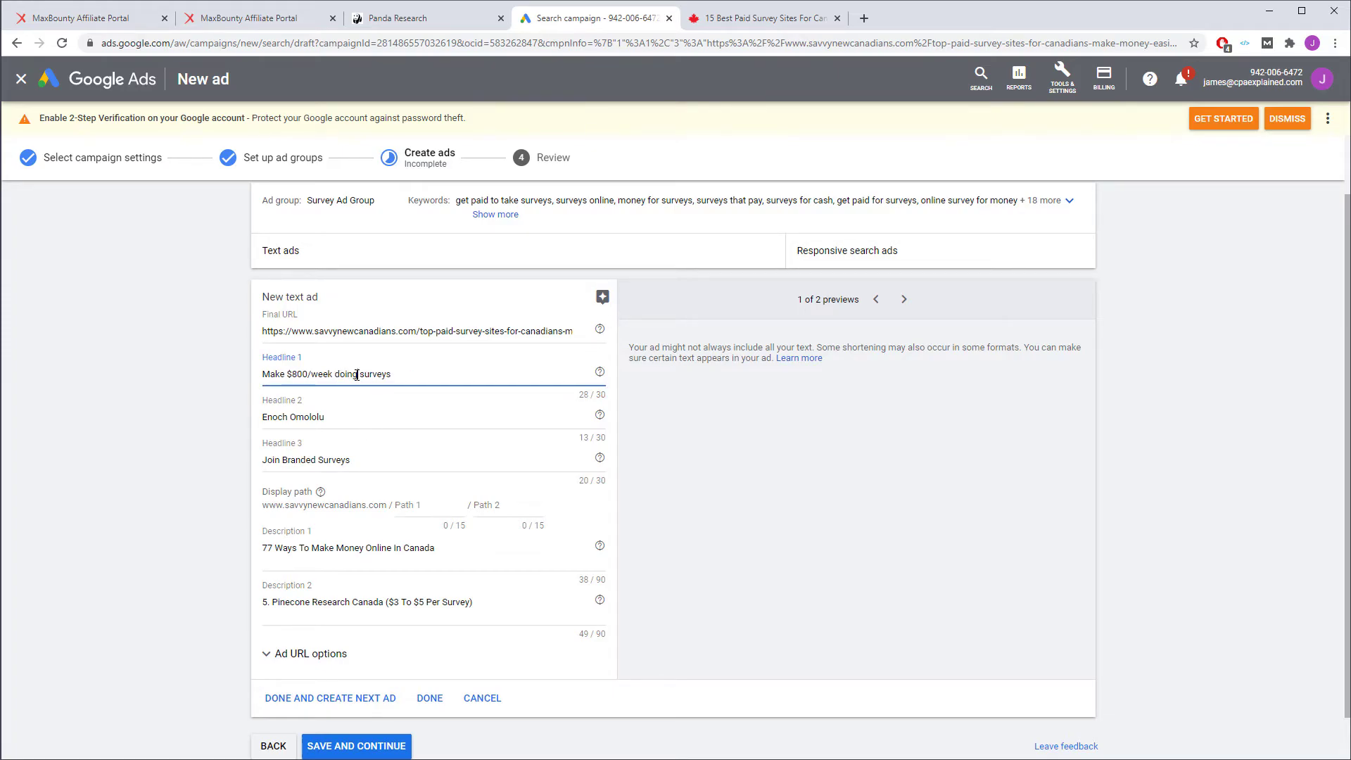
Set Headline 2 to "Work from home" and Headline 3 to "Easy To Start".
left_click_drag(336, 415, 263, 417)
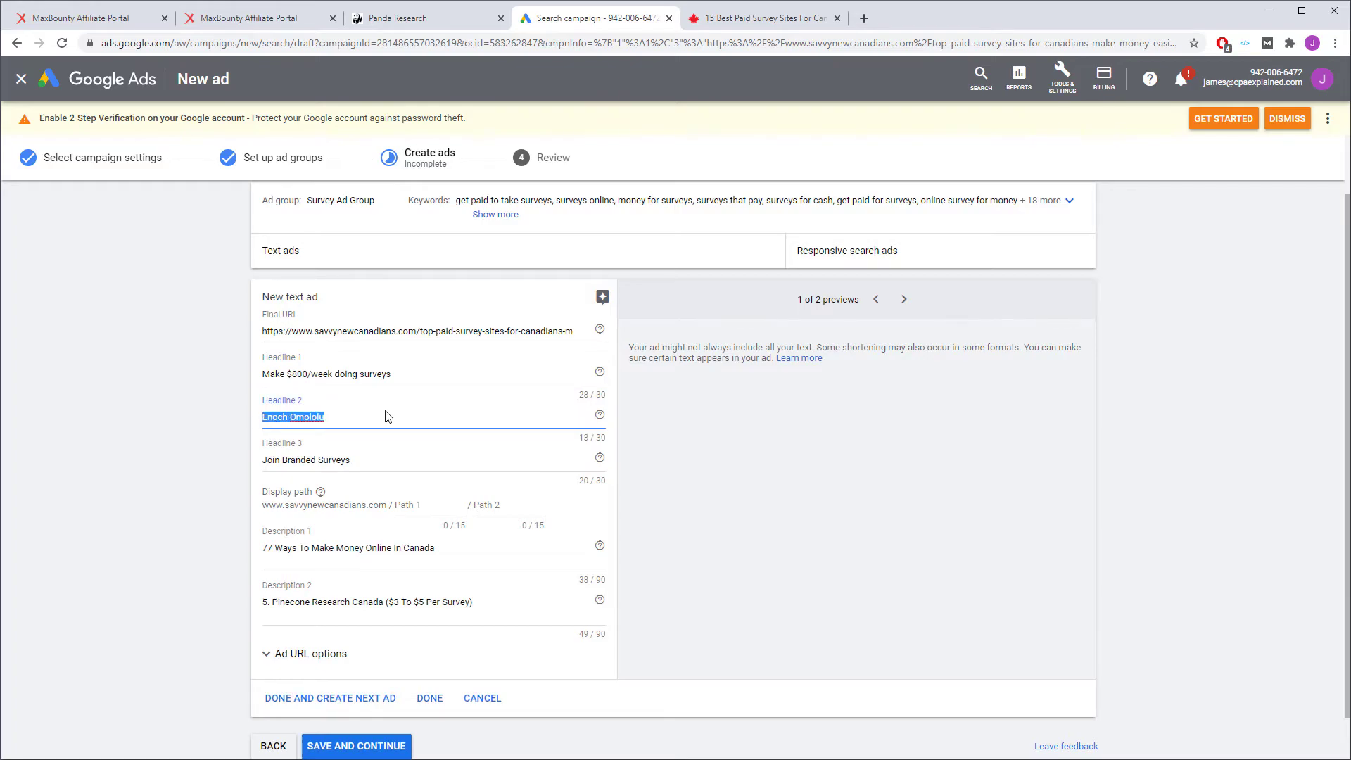
type("Work from home")
left_click_drag(375, 472, 242, 458)
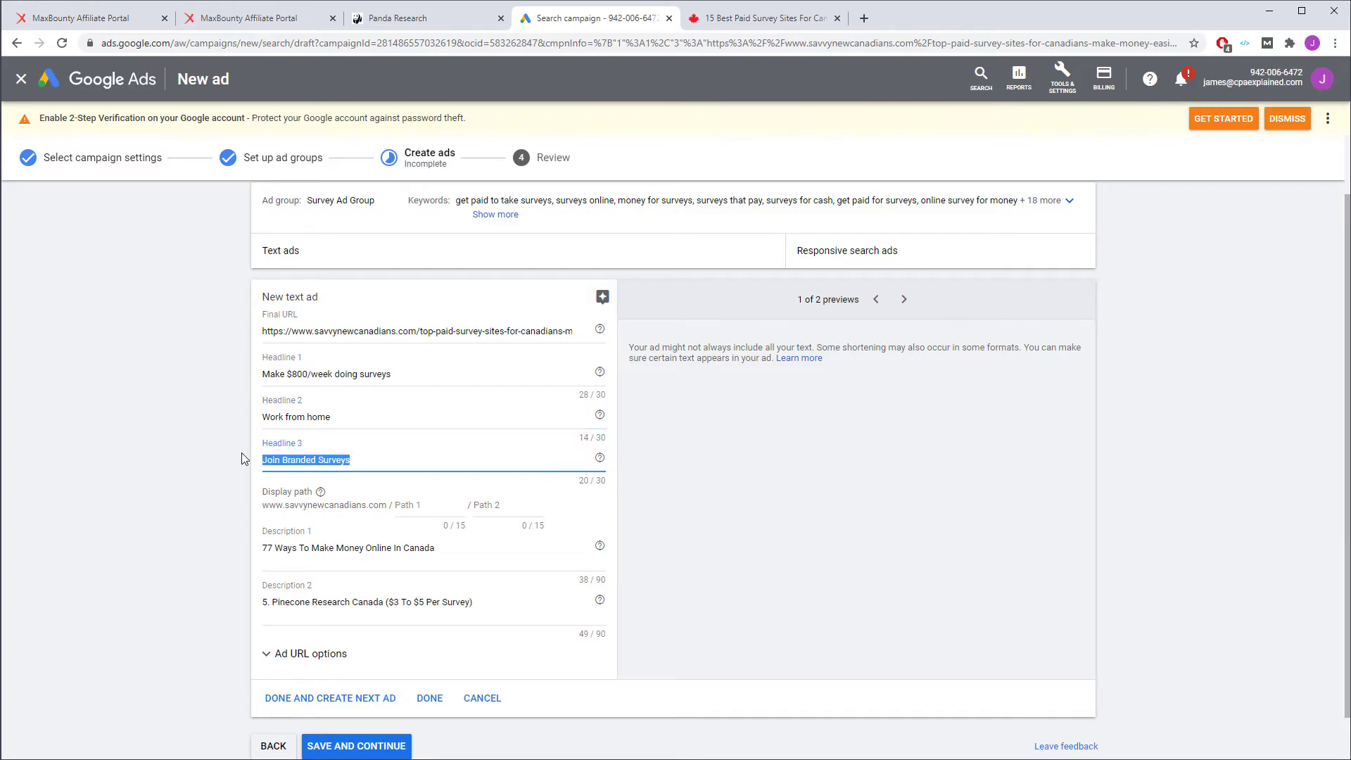
type("Easy To Start")
left_click(158, 524)
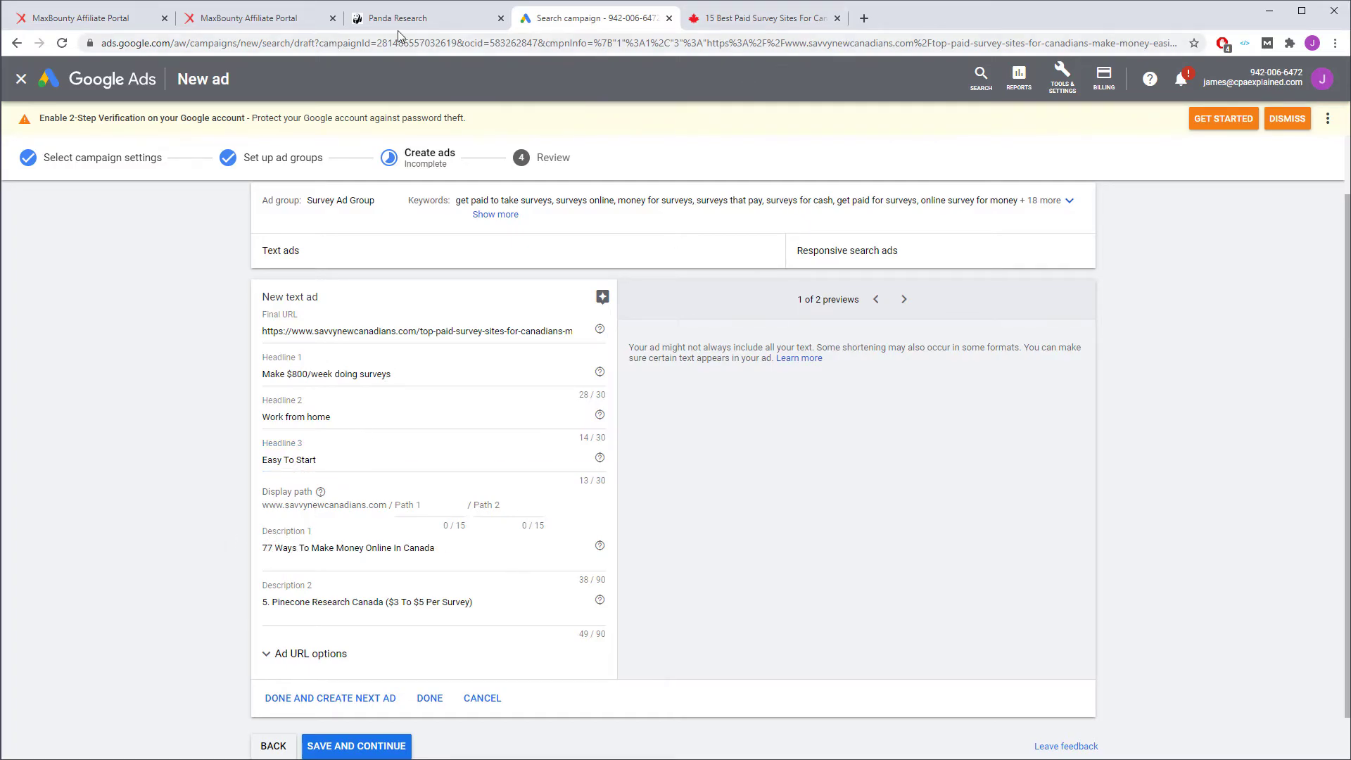
Replace Description 1 with "All you need to do is instantly qualify, then view exclusive offers in exchange for your opinions", copied from the Survey Voices description.
left_click(250, 18)
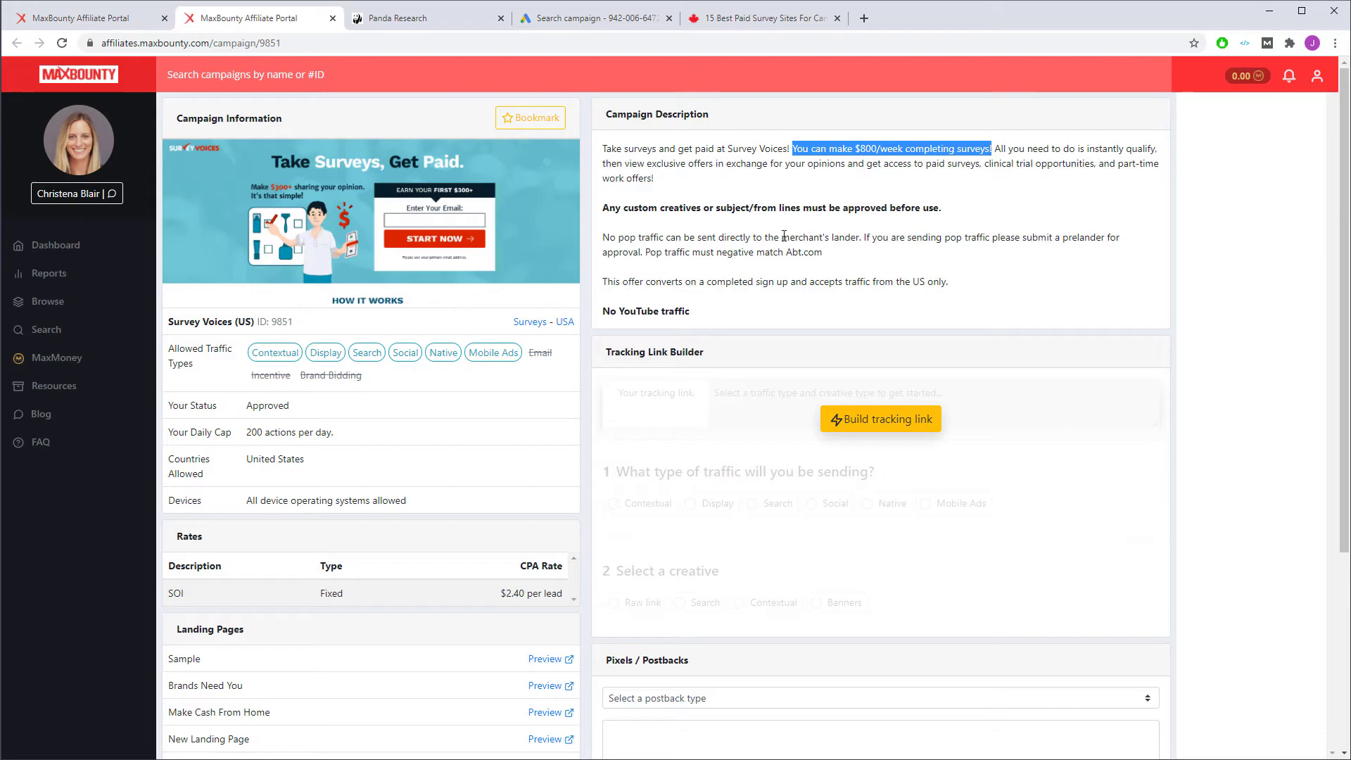
left_click(986, 150)
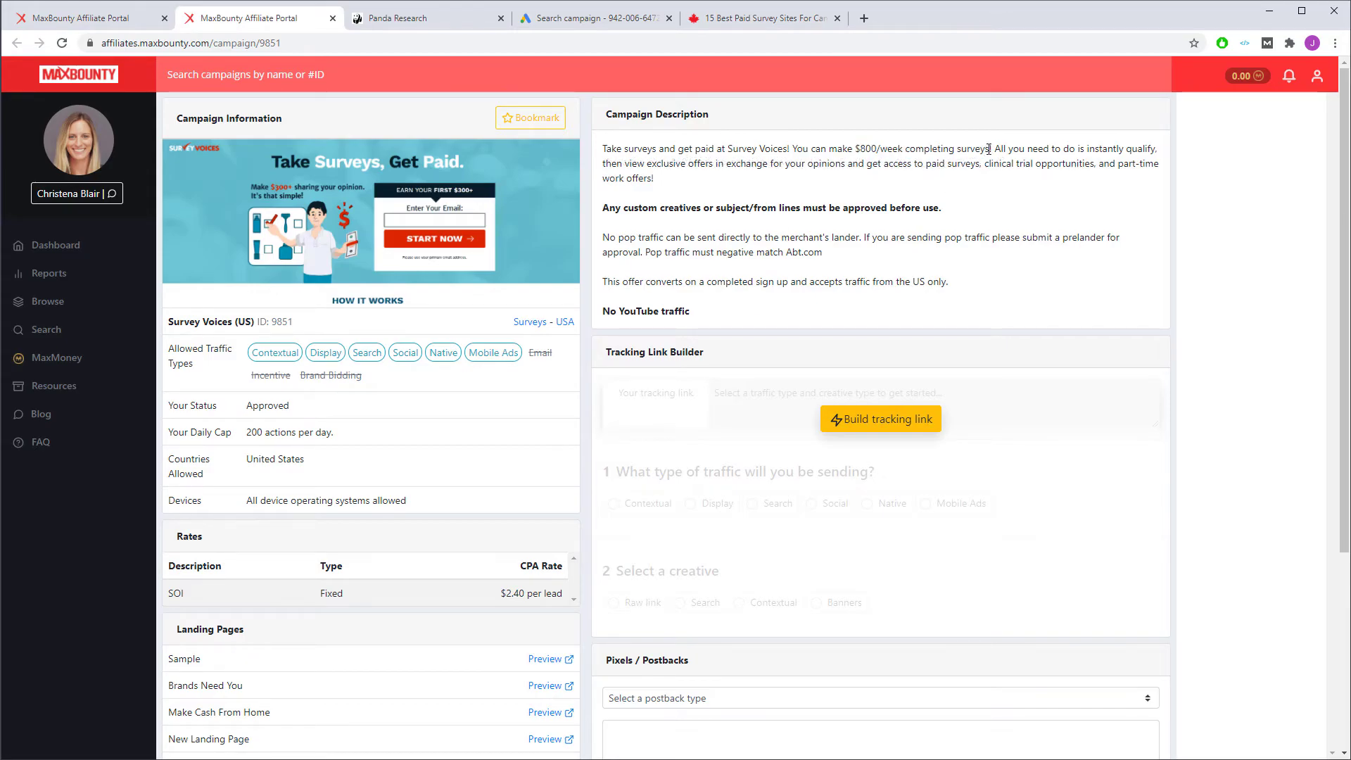
left_click_drag(997, 148, 848, 163)
key("ctrl+c")
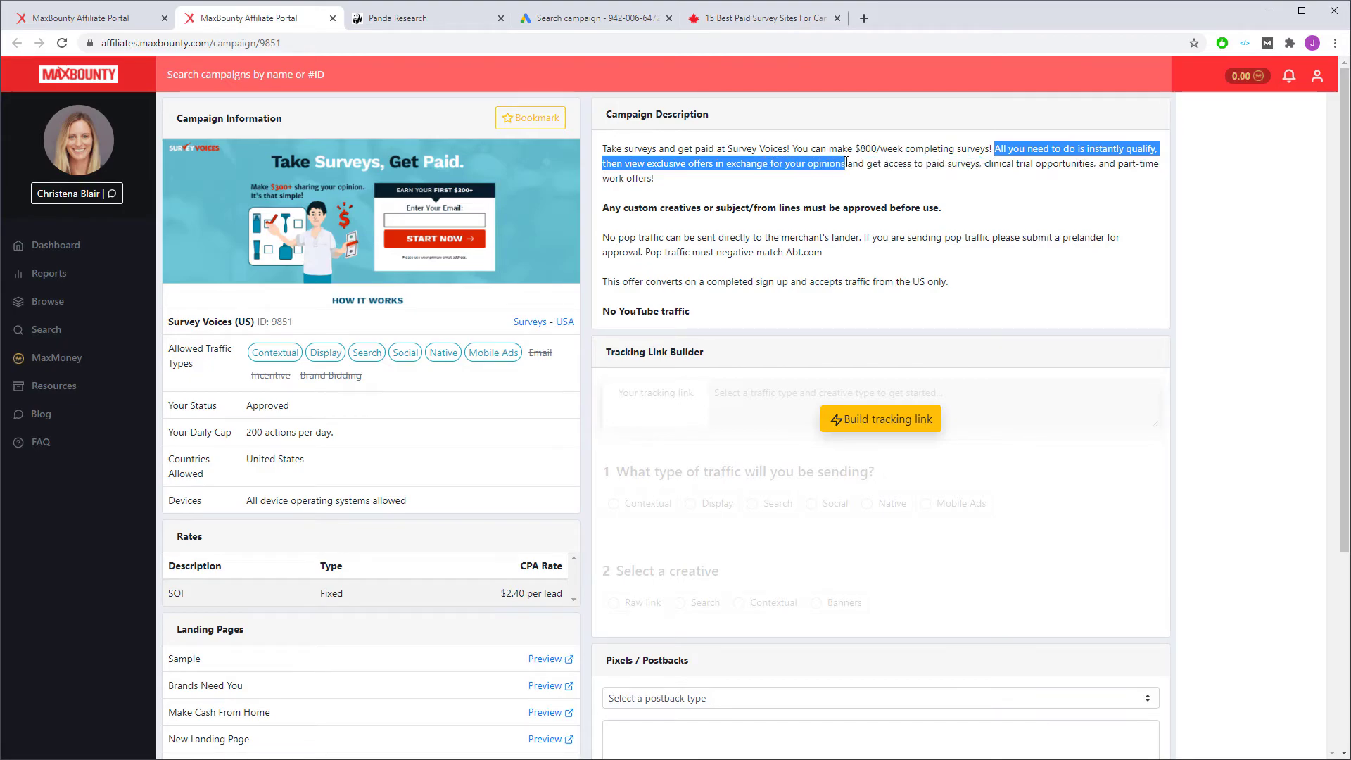
left_click(596, 18)
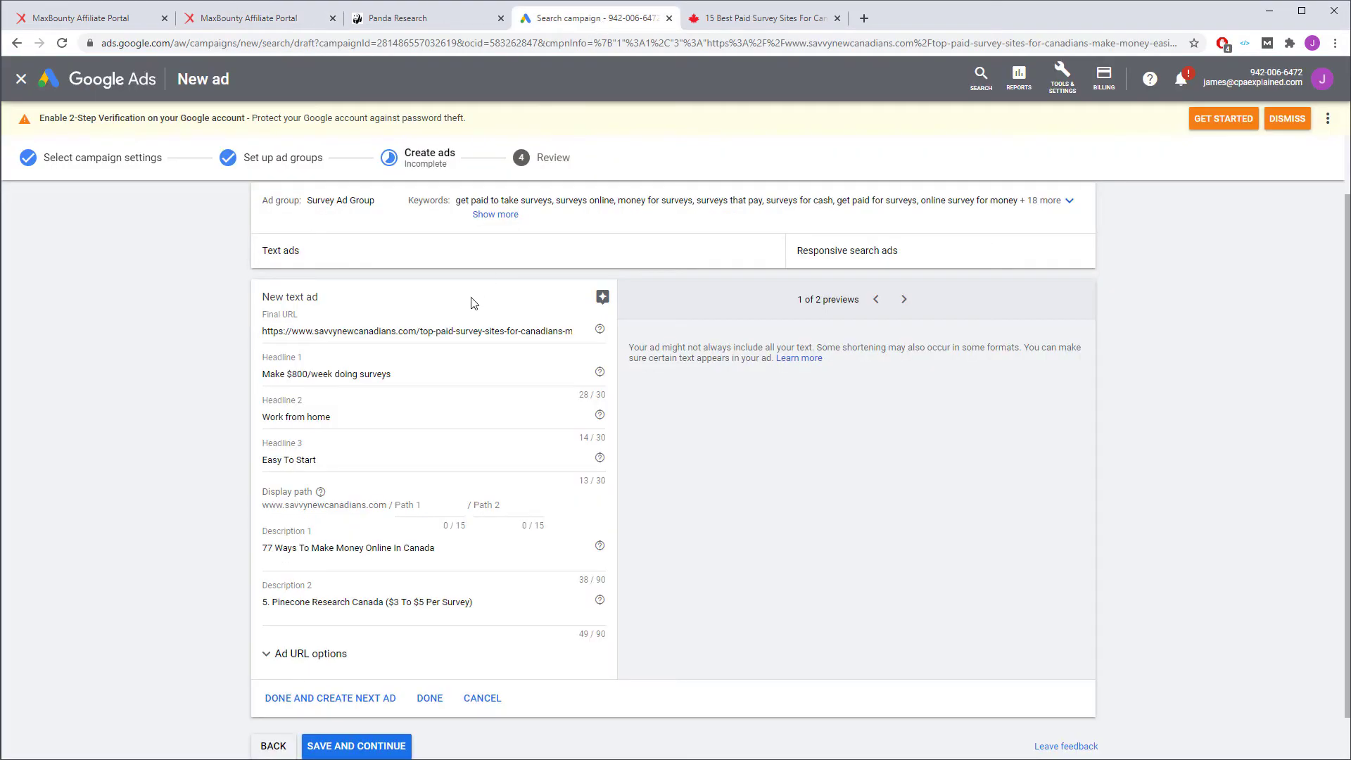
left_click_drag(461, 549, 259, 552)
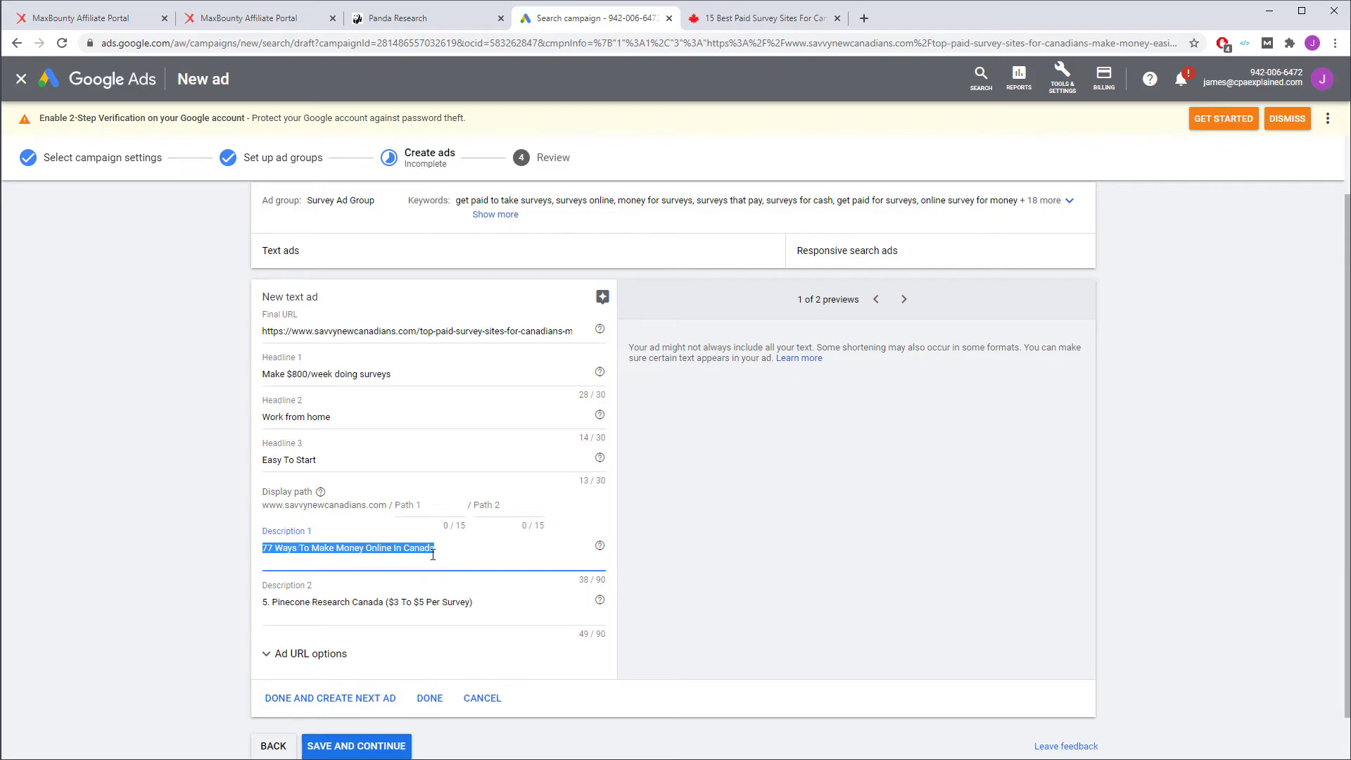
key("ctrl+v")
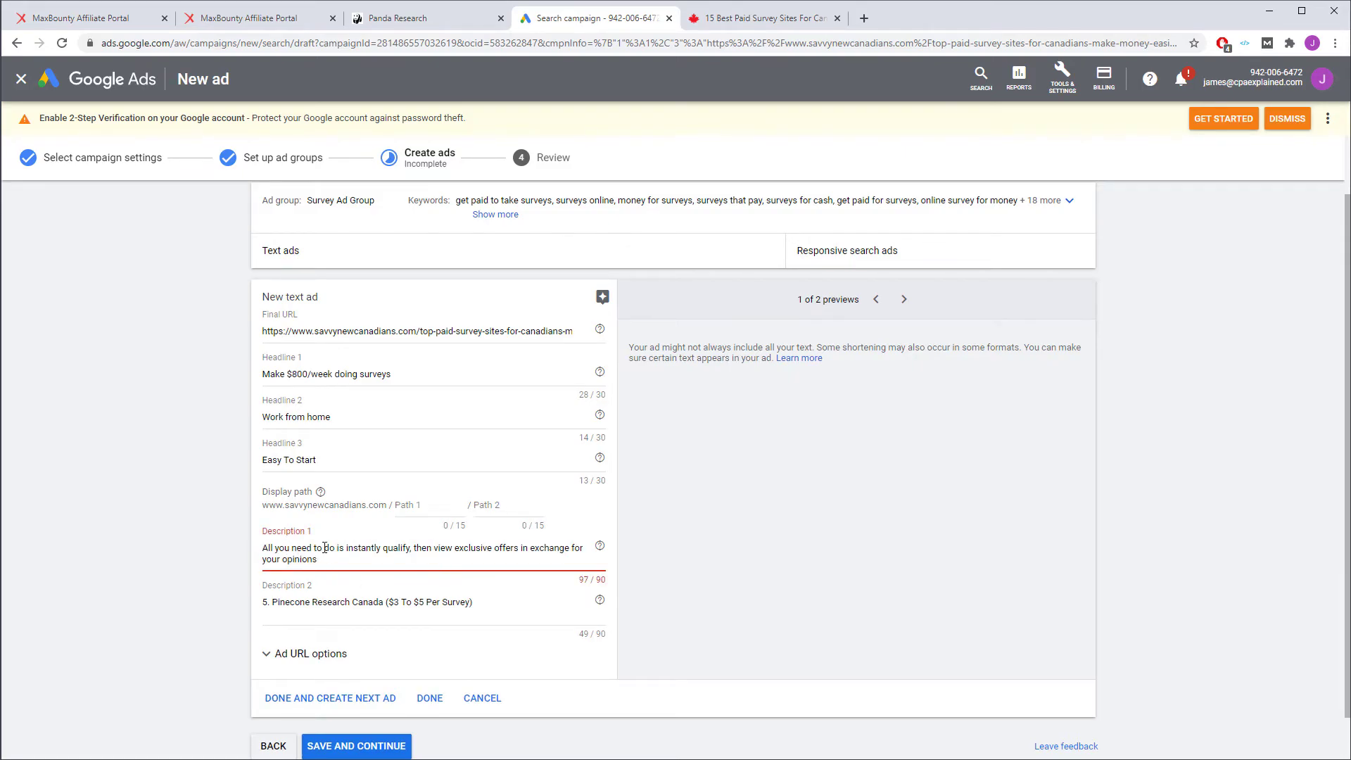
Shorten Description 1 to "All you need to do is qualify, view exclusive offers in exchange for your opinions".
left_click_drag(314, 547, 281, 548)
key("BackSpace")
key("ctrl+z")
left_click(387, 558)
left_click_drag(433, 552, 417, 551)
key("BackSpace")
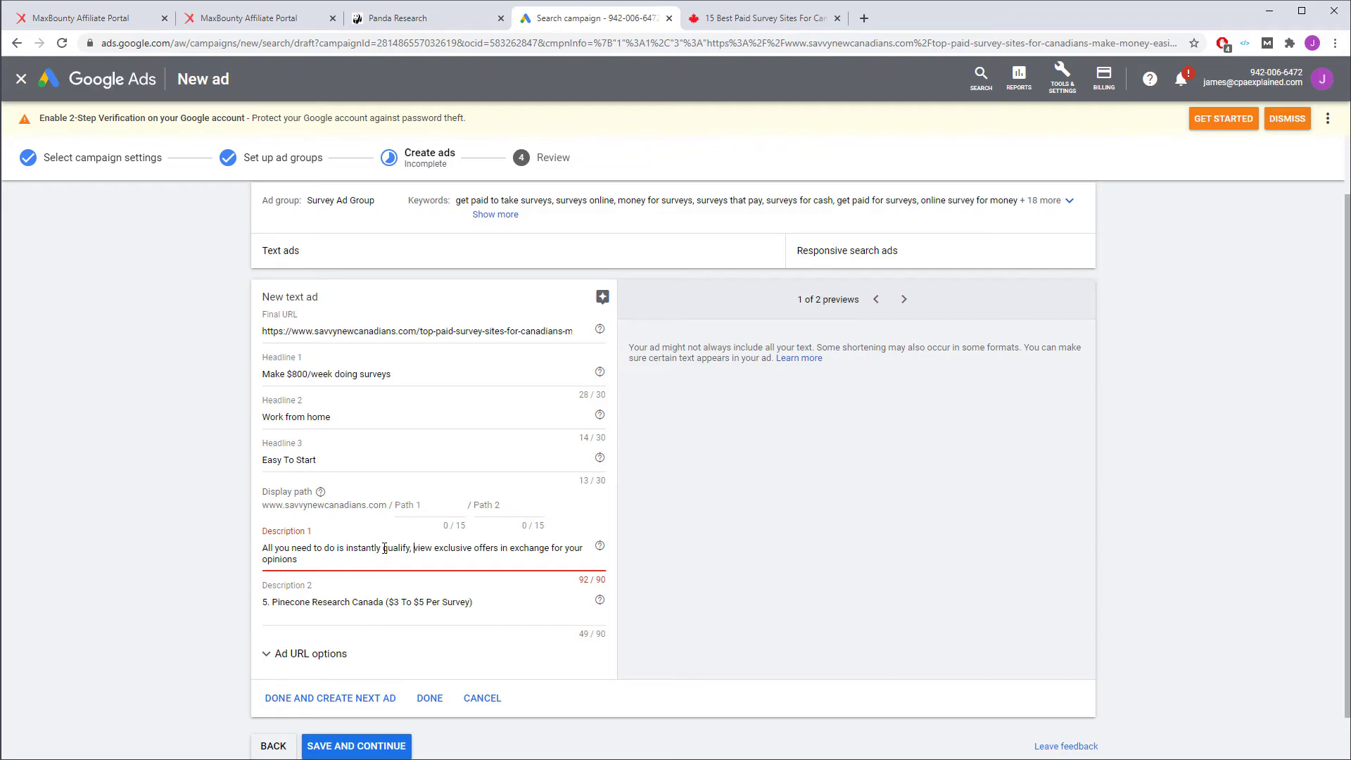
left_click_drag(385, 548, 340, 548)
type("is")
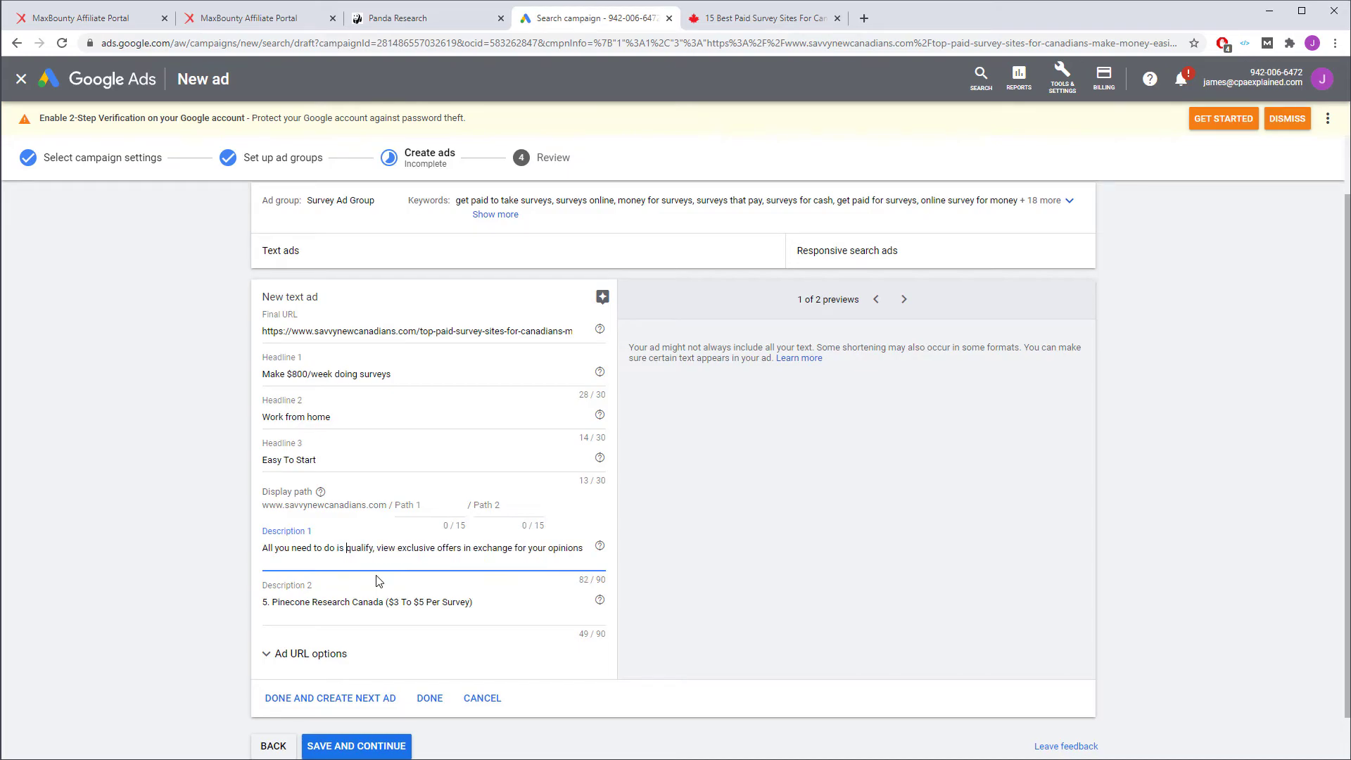
Replace Description 2 with "Easy to do and perfect for some side income.".
left_click(394, 608)
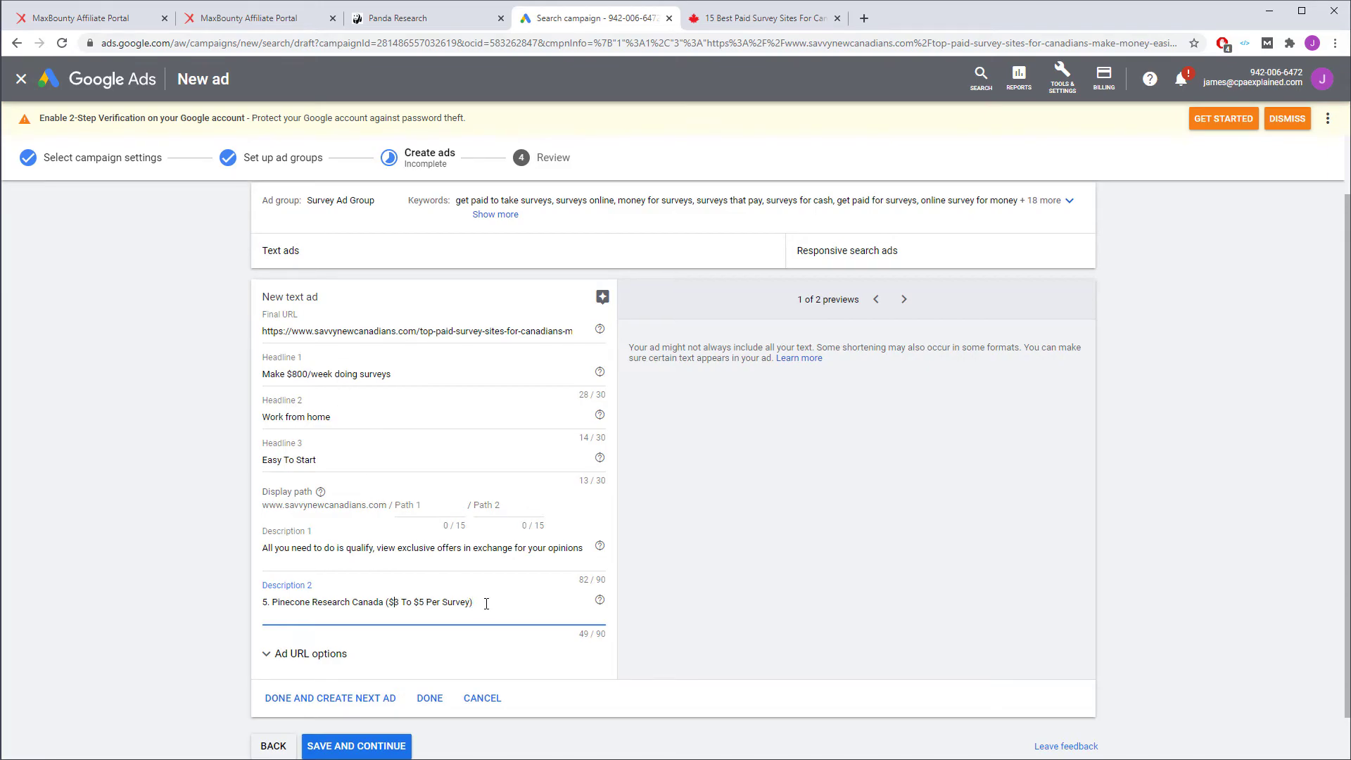
left_click_drag(486, 604, 257, 597)
type("Eays")
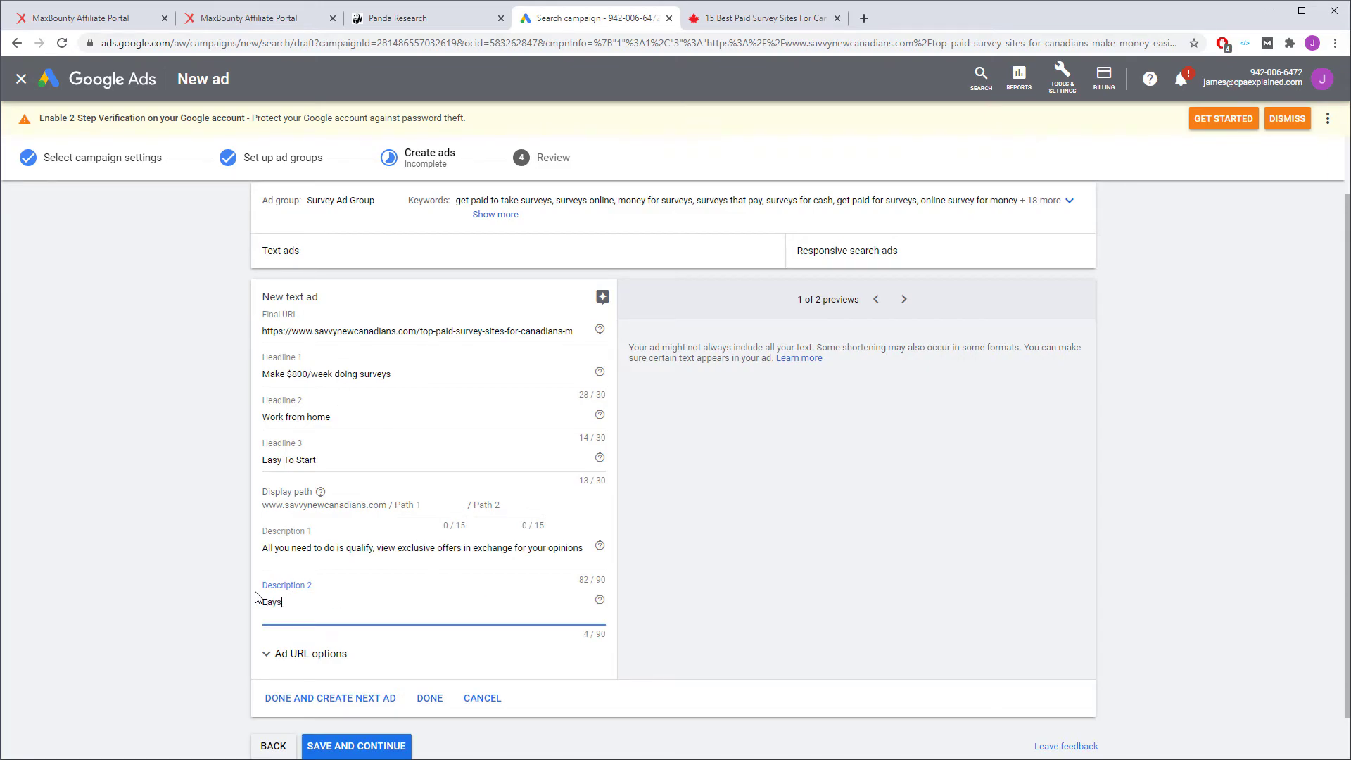
type("ast to  do and perfect for some side inc")
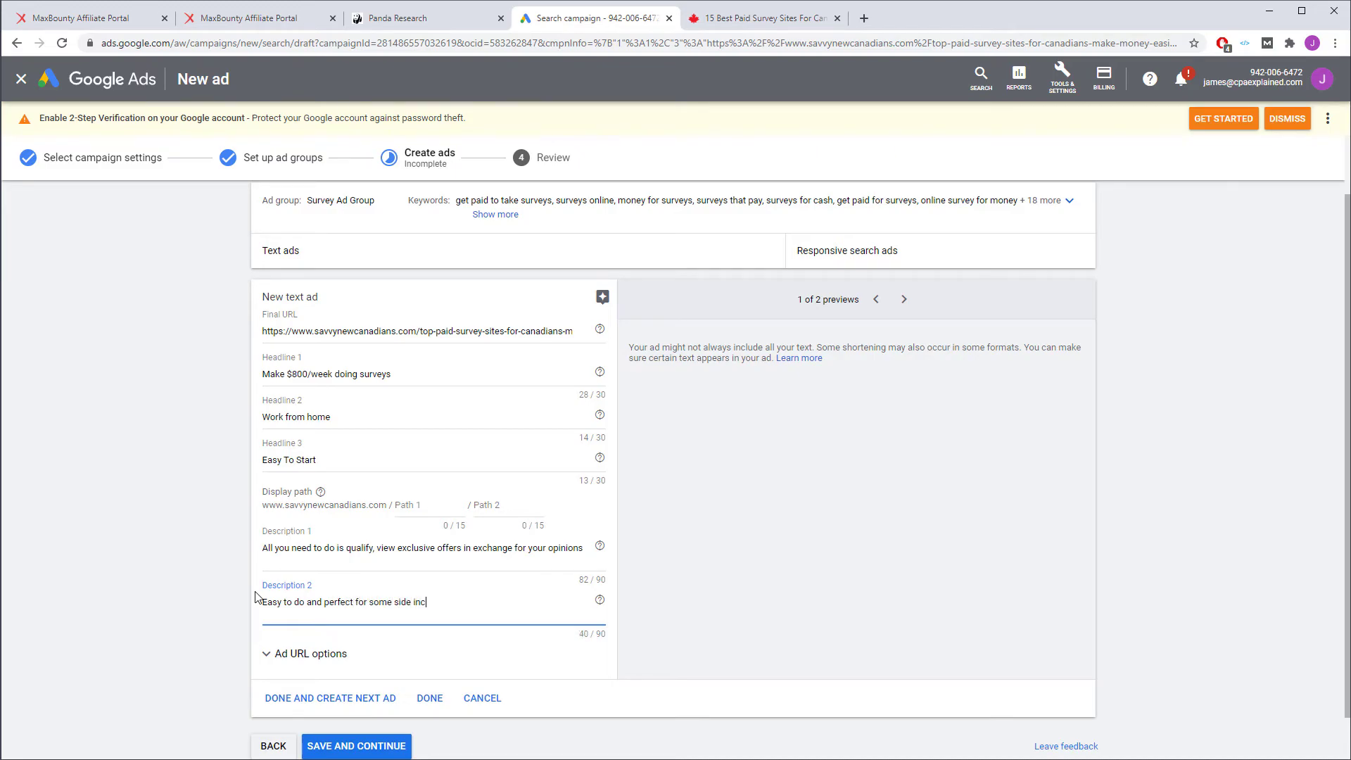
type("ome.")
Save the finished text ad, continue to the campaign review and publish the campaign.
scroll(192, 483, "down", 1)
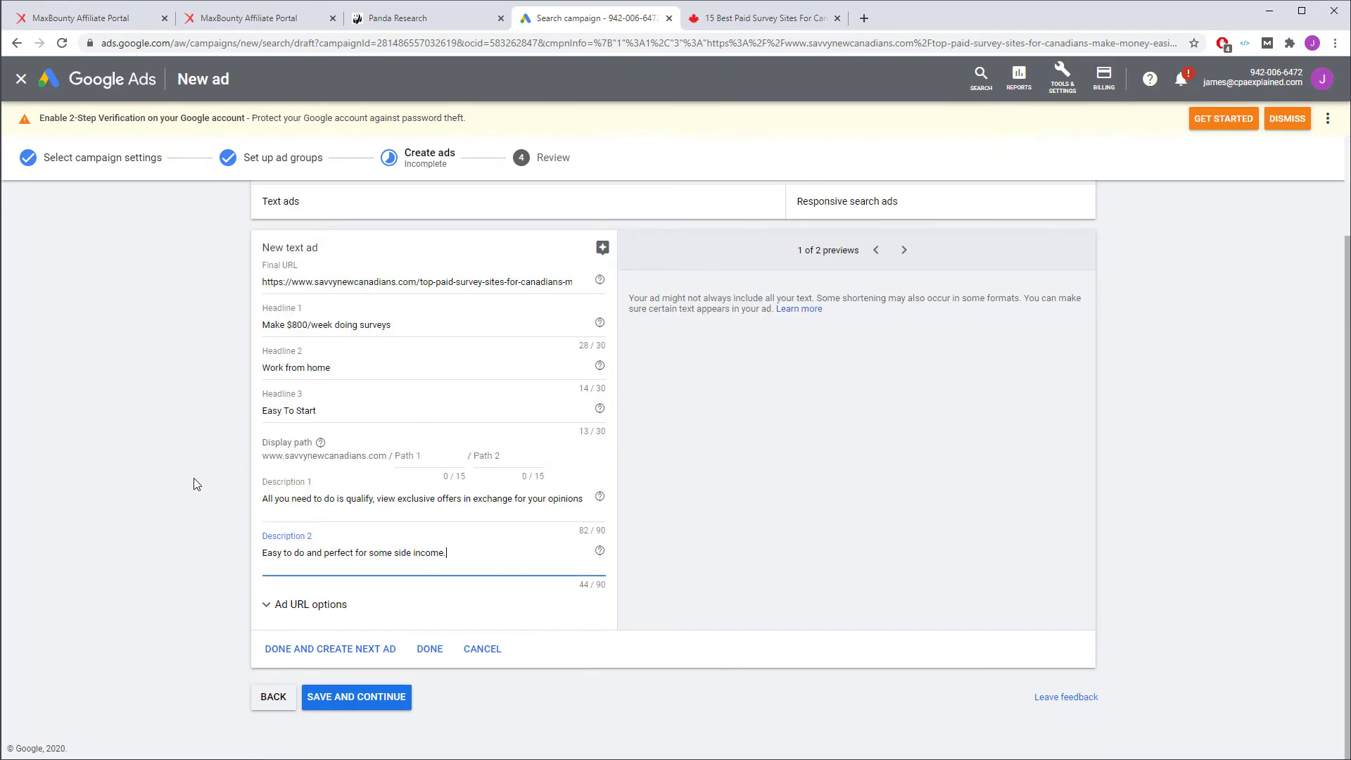
left_click(354, 697)
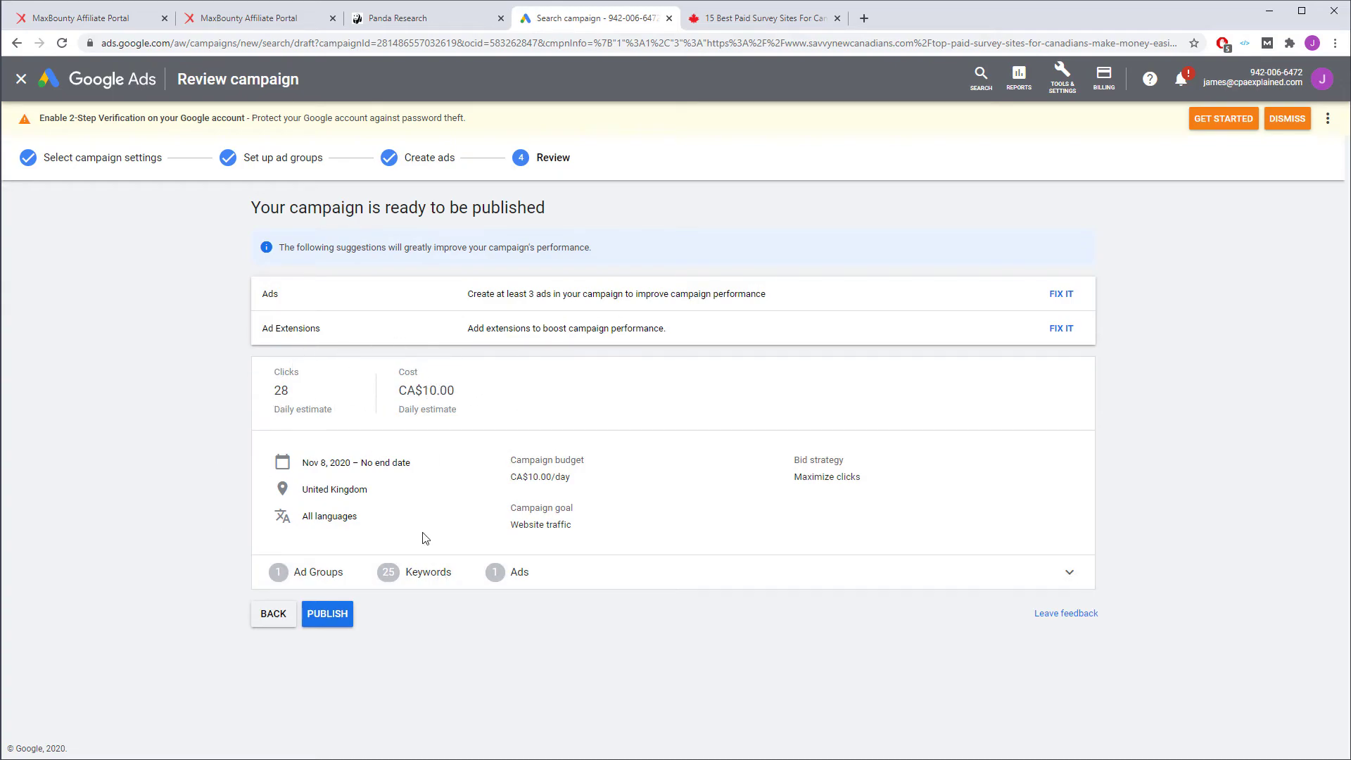
left_click(331, 616)
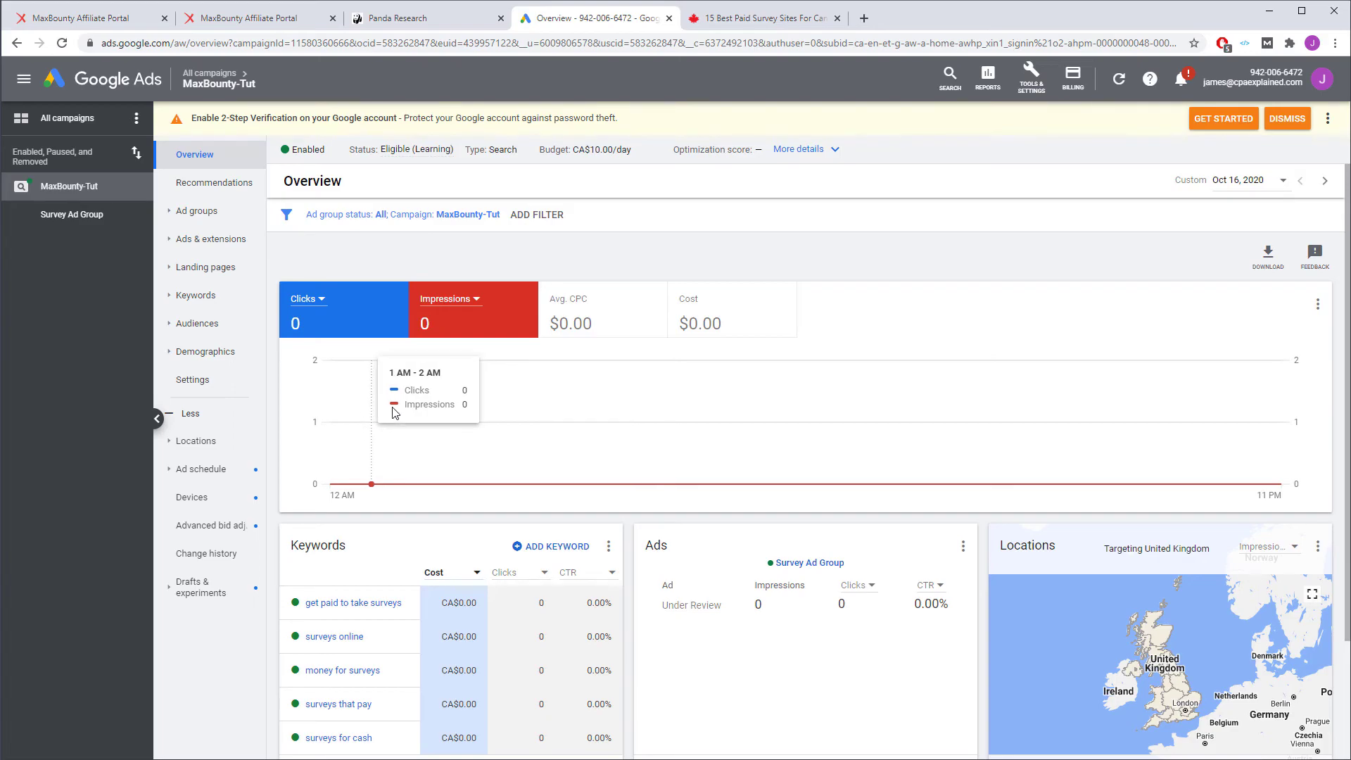
View the published campaign's ad groups and ads, and pause the survey text ad.
left_click(210, 220)
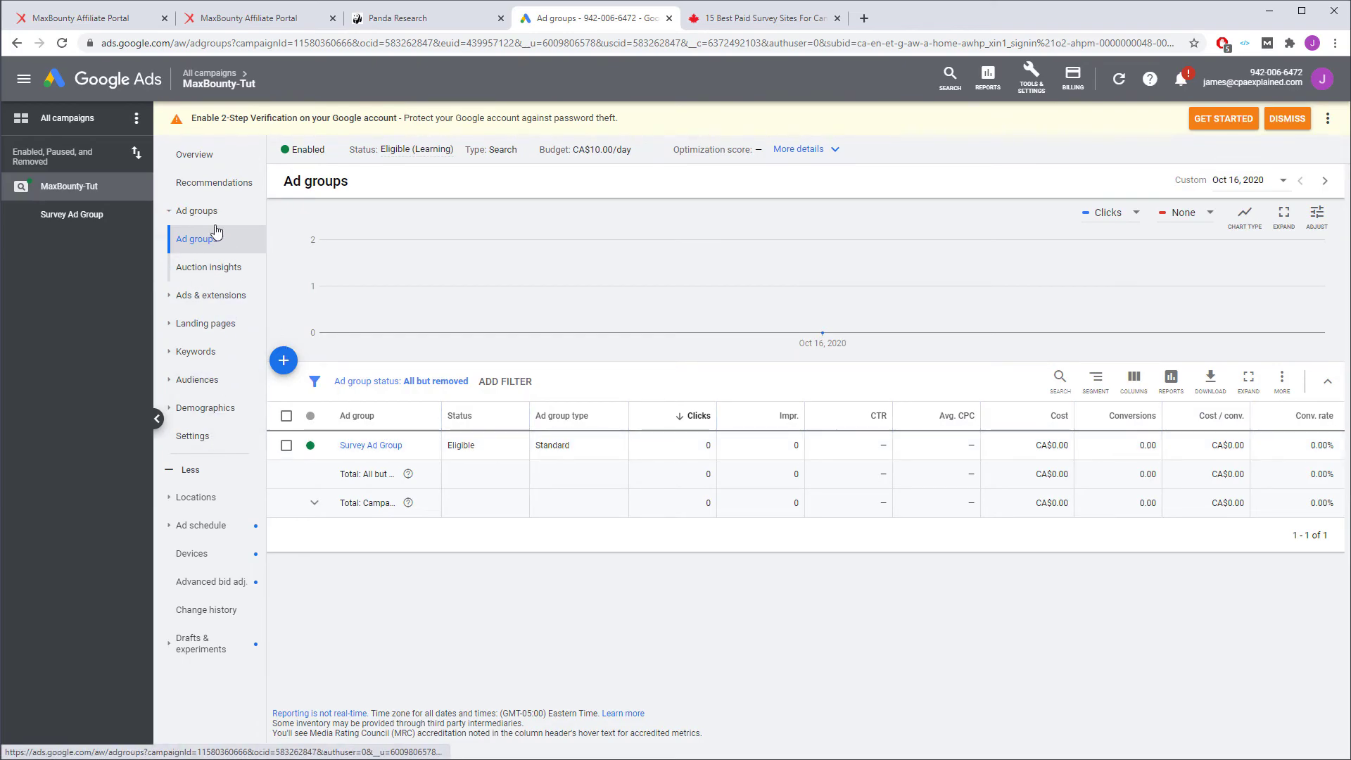
left_click(209, 295)
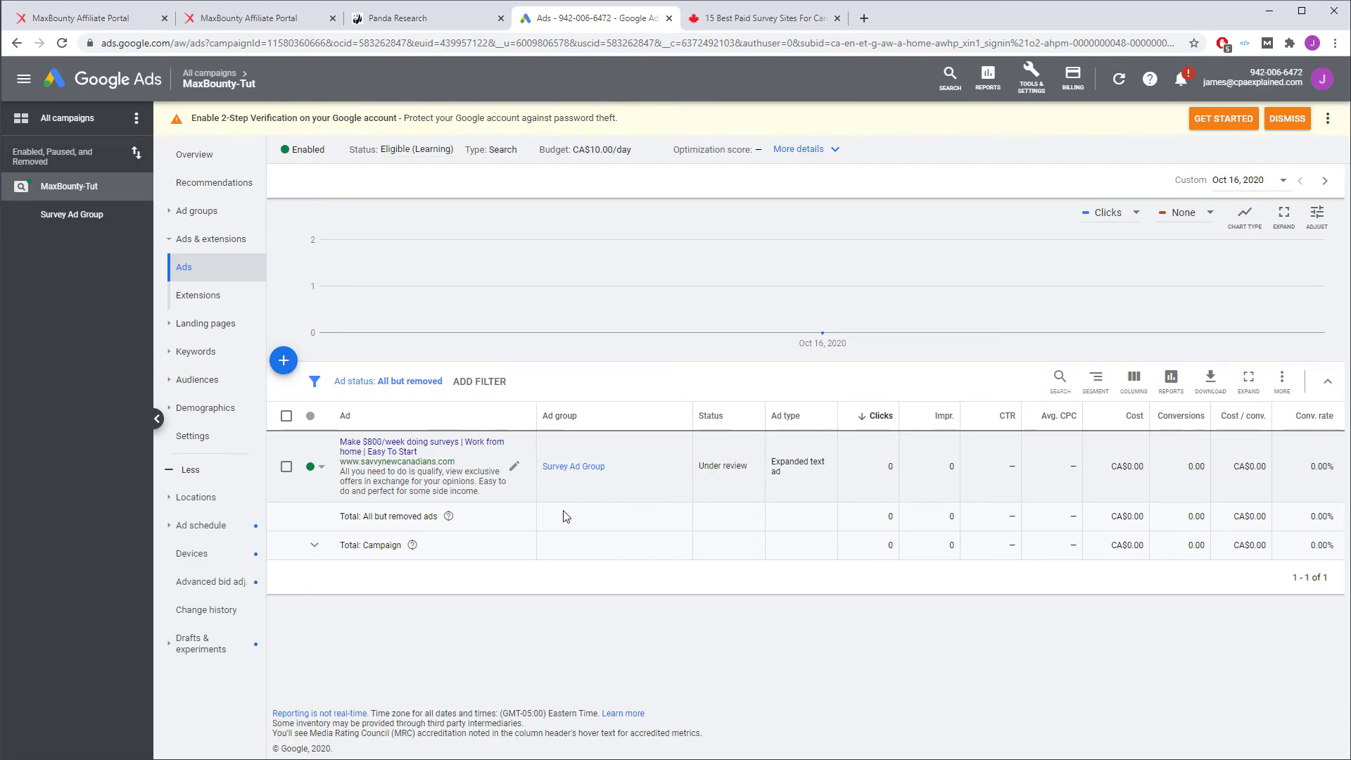
left_click(286, 467)
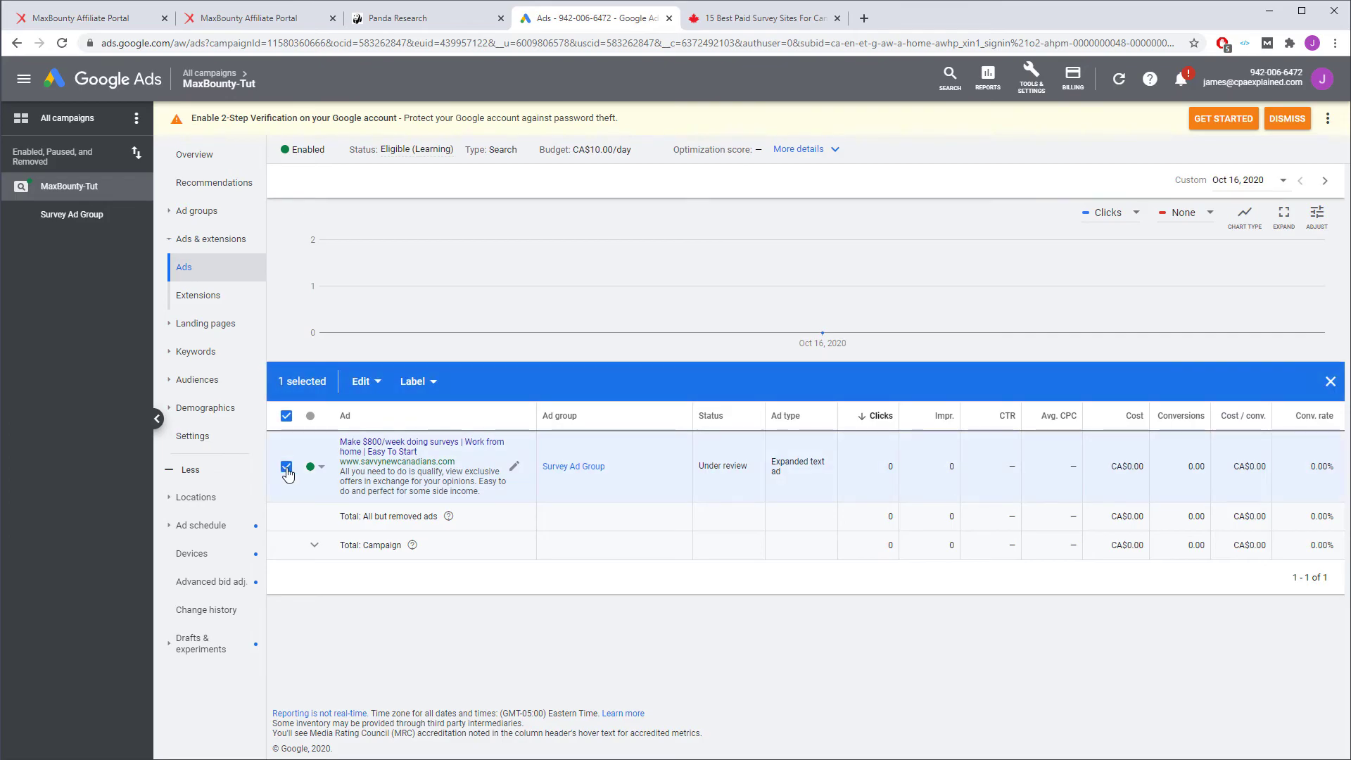
left_click(364, 382)
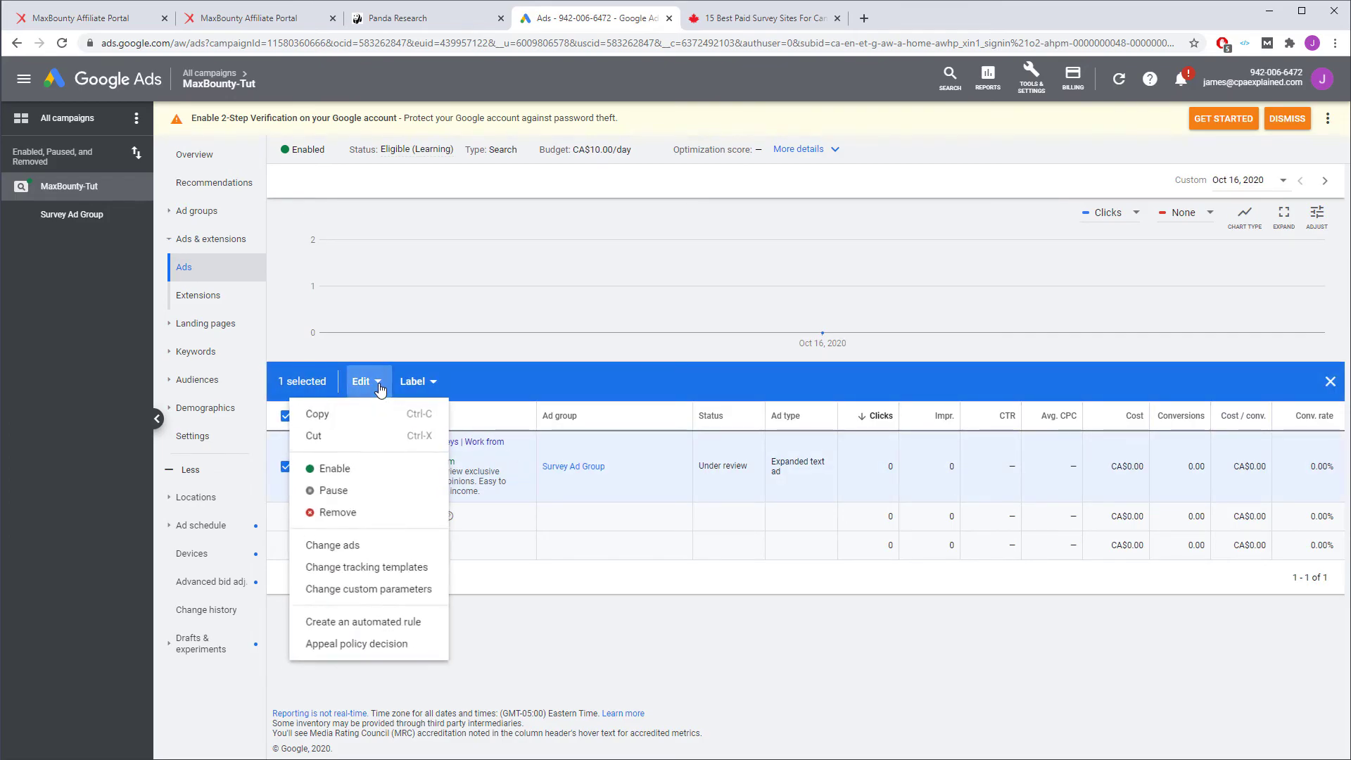
left_click(351, 494)
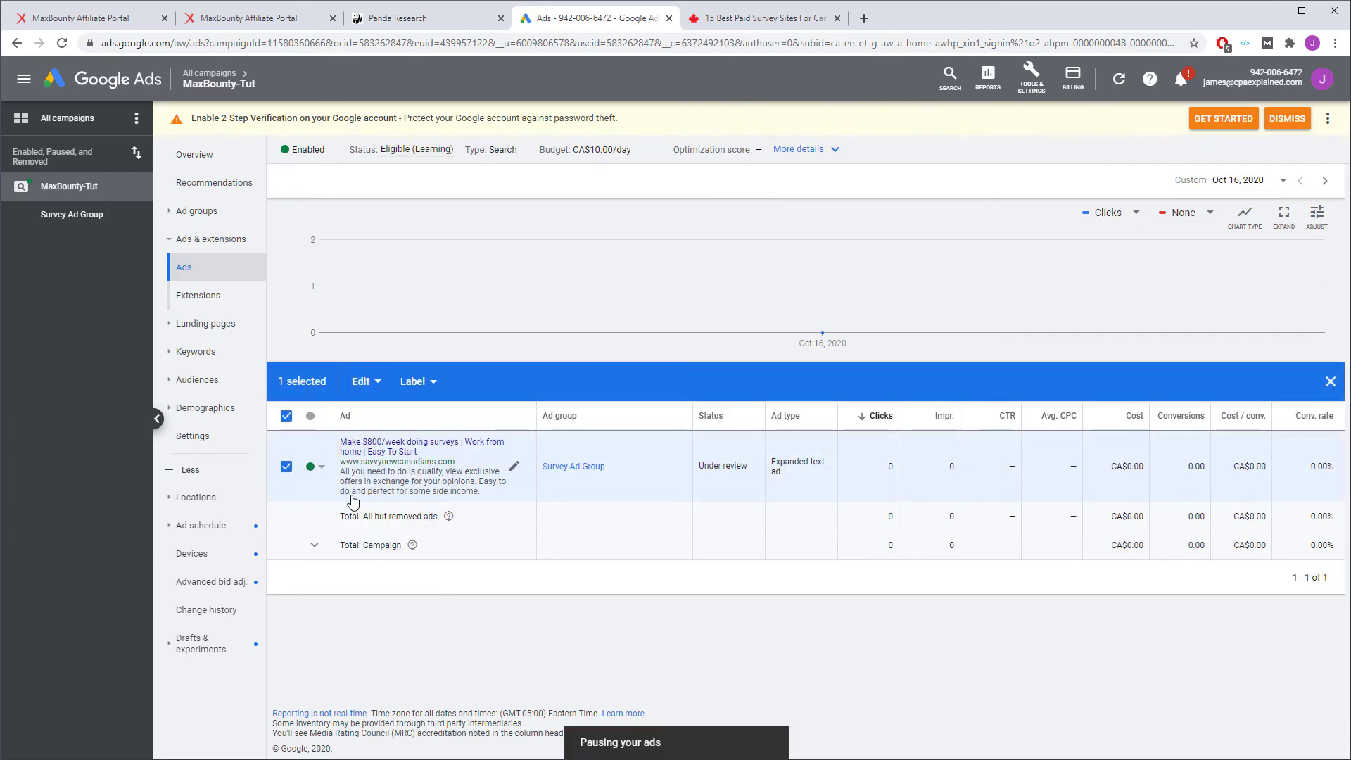